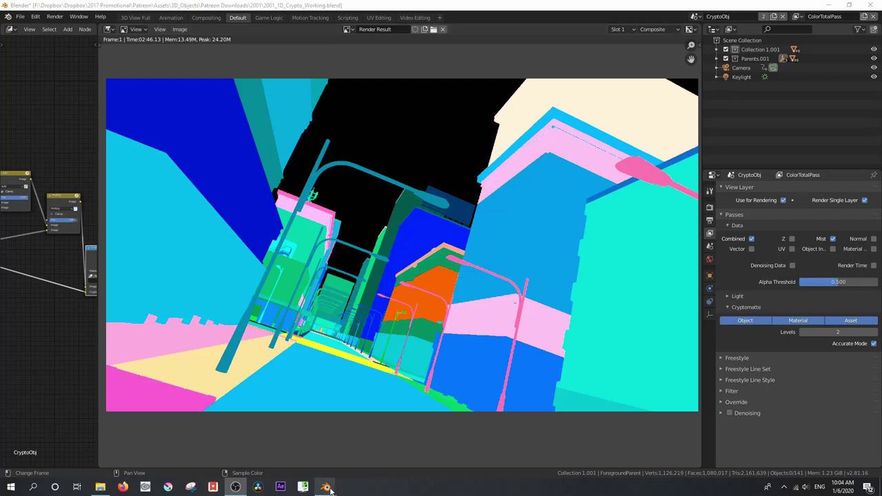
Step: Switch to the IDMasks_Halftone_Finished.blend window and place the ID Mask node between the Render Layers and Composite nodes
{"action": "mouse_move", "coordinate": [326, 487]}
{"action": "left_click", "coordinate": [376, 447]}
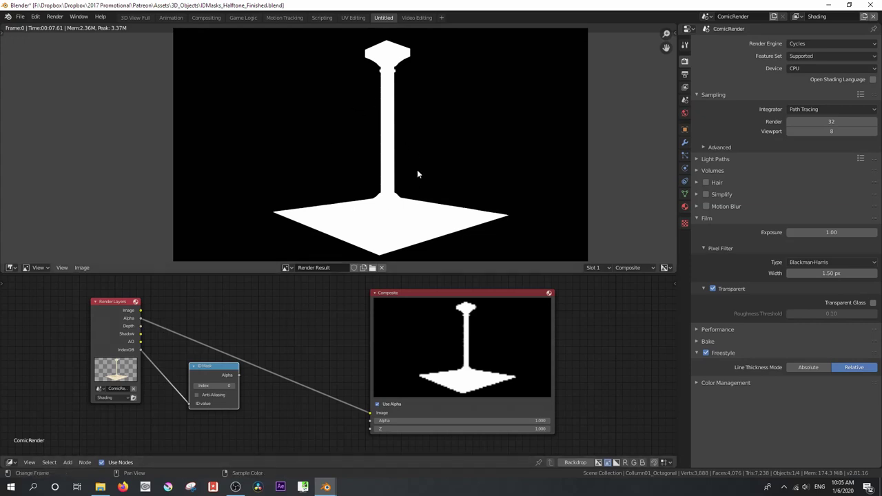
{"action": "left_click_drag", "start_coordinate": [251, 274], "coordinate": [242, 293]}
{"action": "left_click_drag", "start_coordinate": [215, 365], "coordinate": [260, 302]}
{"action": "scroll", "coordinate": [233, 307], "scroll_direction": "up", "scroll_amount": 1}
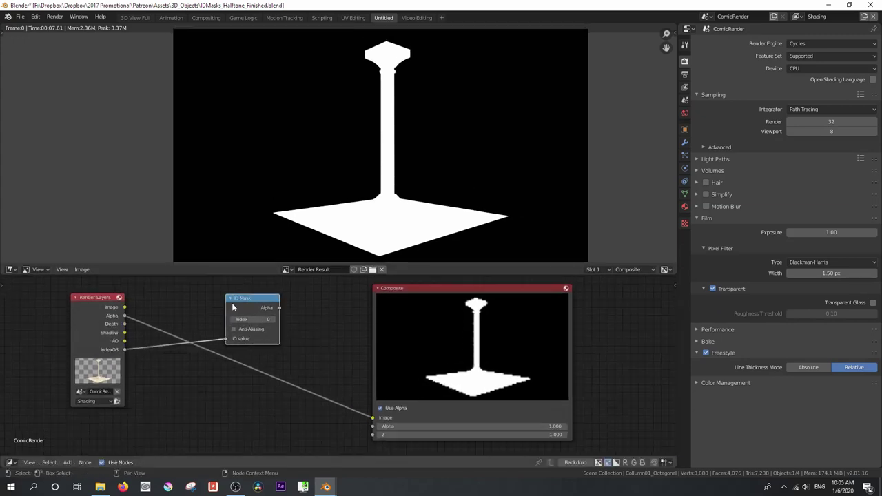
{"action": "scroll", "coordinate": [233, 307], "scroll_direction": "up", "scroll_amount": 1}
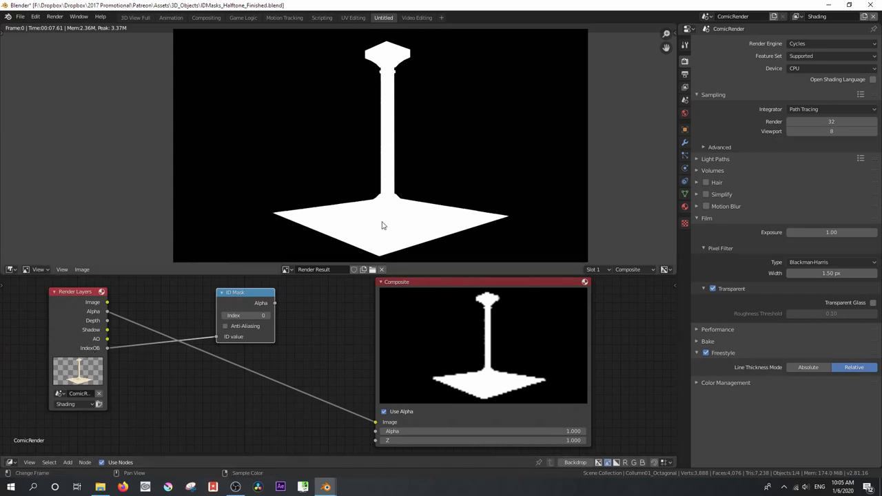
Step: Connect the ID Mask's Alpha output to the Composite node's Image input and compare indexes 1 and 2, ending on 2
{"action": "left_click_drag", "start_coordinate": [274, 304], "coordinate": [375, 422]}
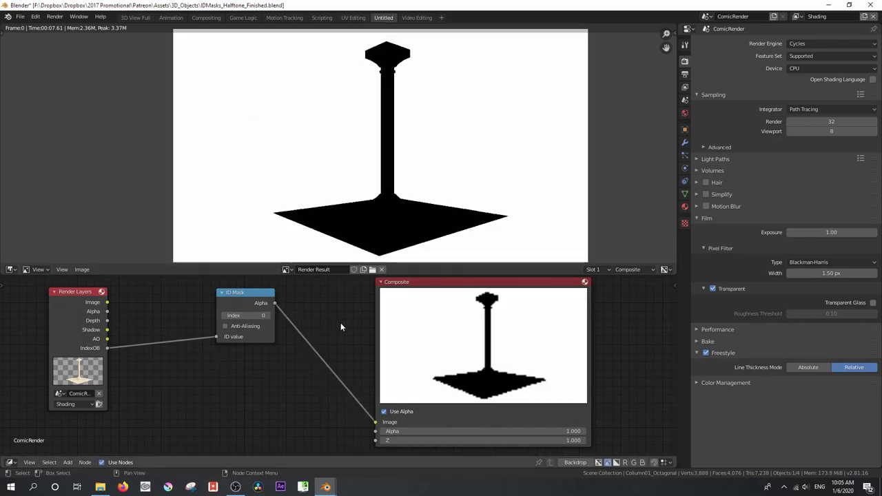
{"action": "left_click", "coordinate": [267, 315]}
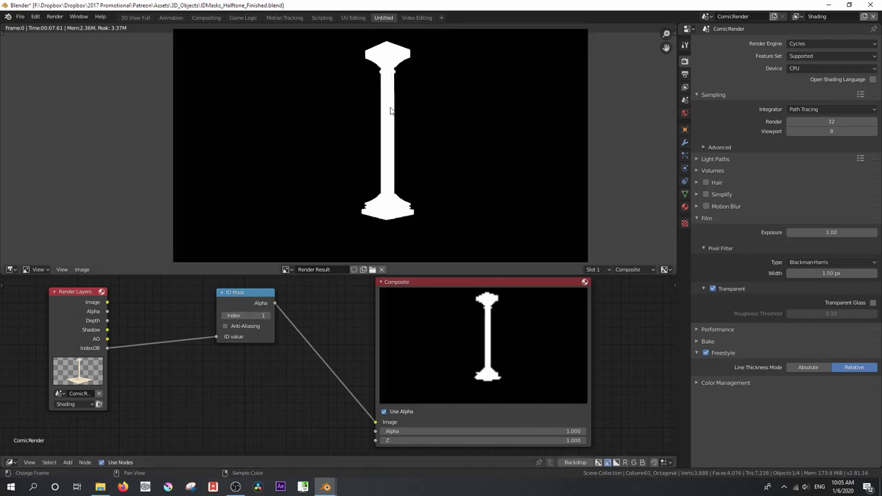
{"action": "left_click", "coordinate": [267, 316]}
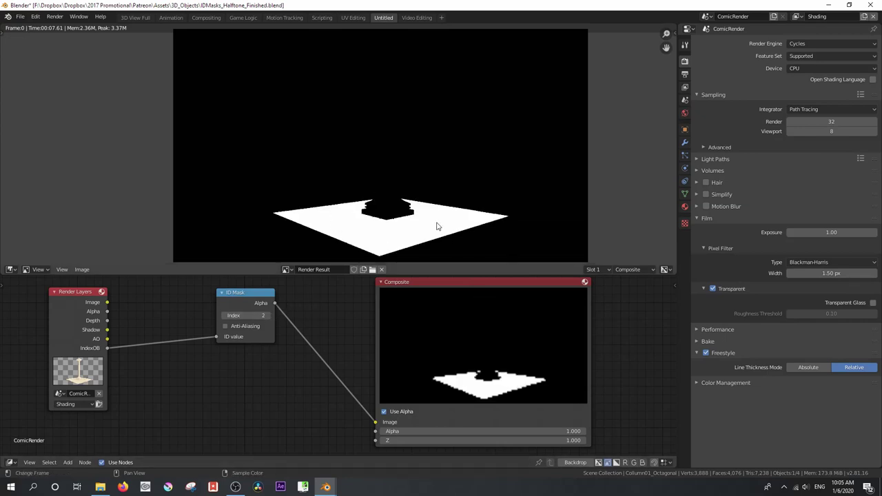
{"action": "left_click", "coordinate": [224, 315]}
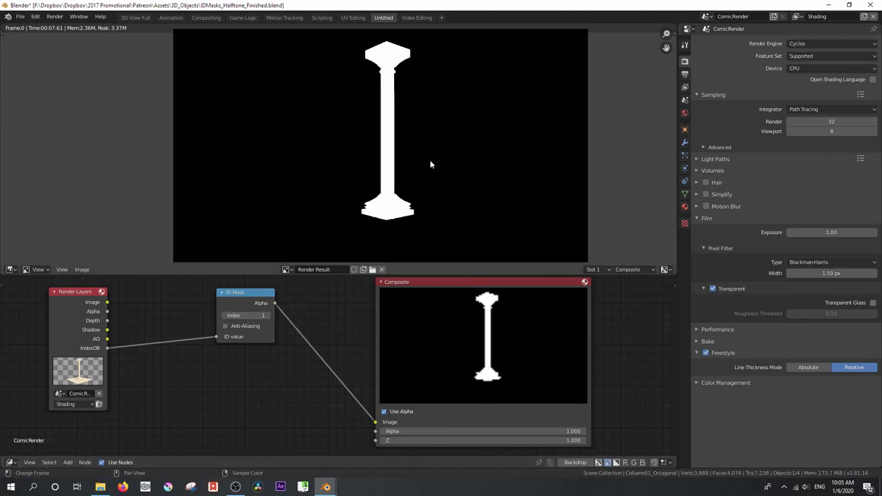
{"action": "left_click", "coordinate": [270, 315]}
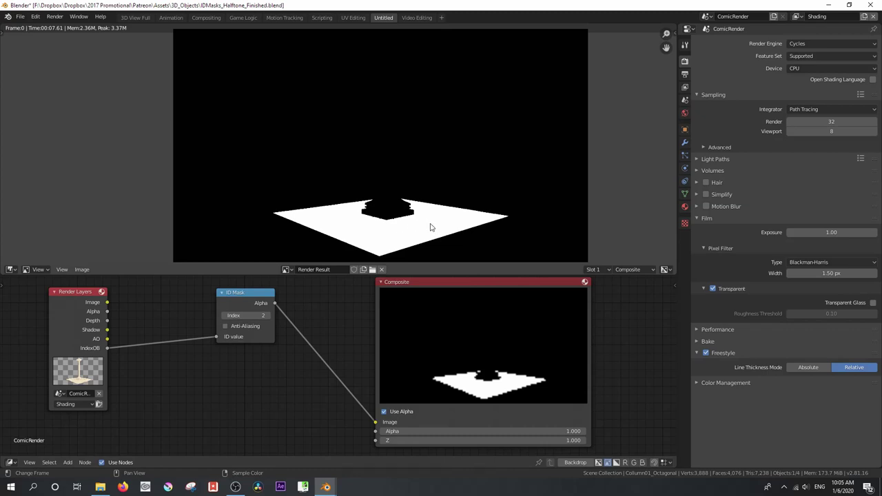
Step: Switch back to the 2001_1D_Crypto_Working.blend window and change the Image Editor displaying the render to a 3D Viewport
{"action": "left_click", "coordinate": [329, 488]}
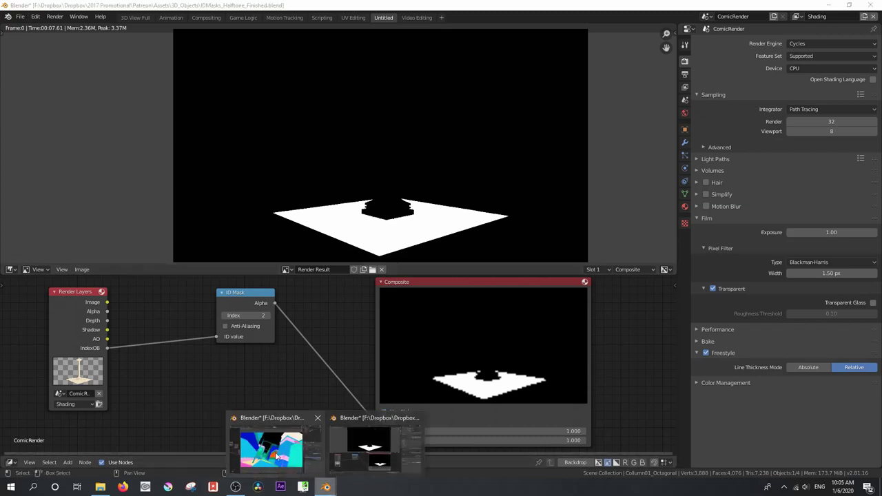
{"action": "left_click", "coordinate": [289, 461]}
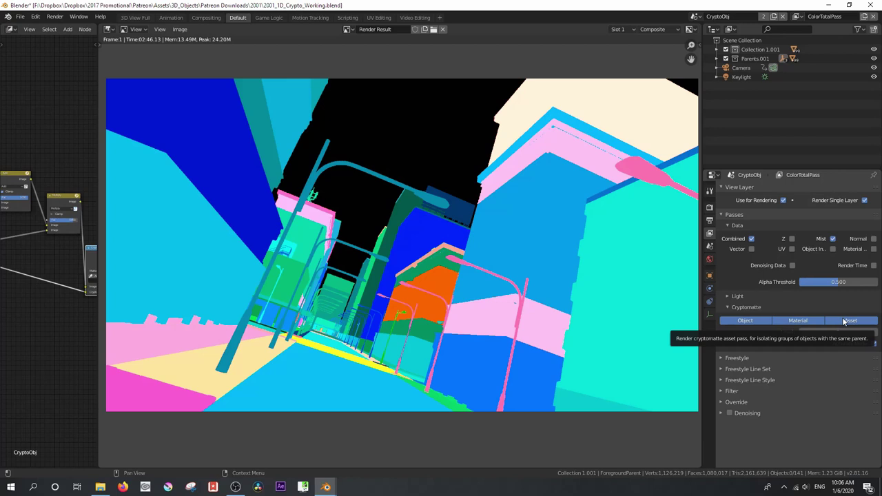
{"action": "left_click", "coordinate": [108, 31]}
{"action": "left_click", "coordinate": [131, 66]}
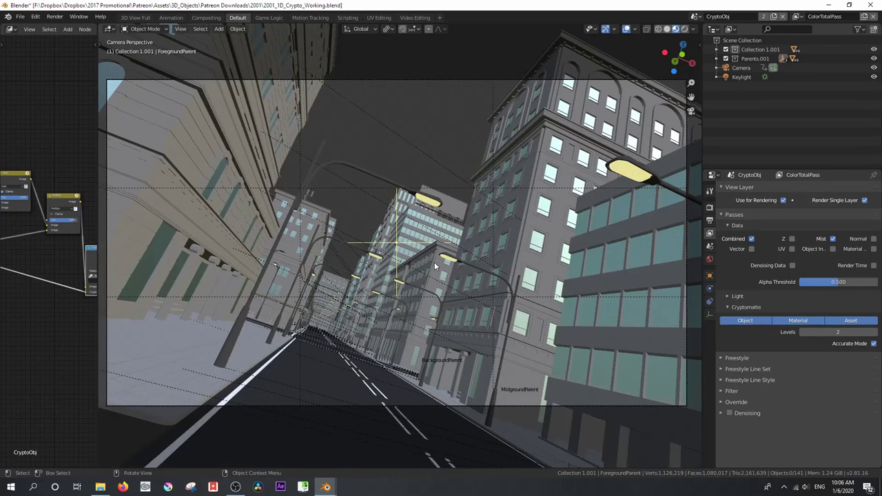
Step: Examine the city layout from above and in perspective, selecting parts of the foreground buildings to identify them
{"action": "scroll", "coordinate": [434, 262], "scroll_direction": "down", "scroll_amount": 2}
{"action": "middle_click_drag", "start_coordinate": [454, 261], "coordinate": [483, 263]}
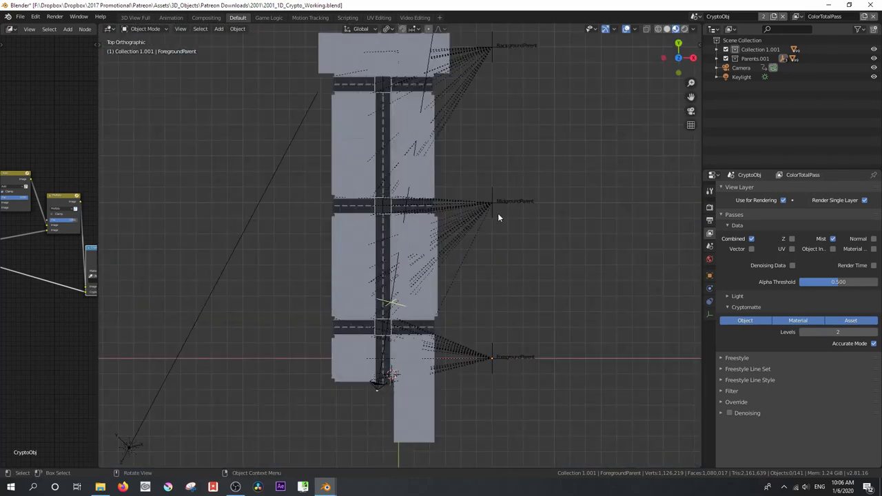
{"action": "middle_click_drag", "start_coordinate": [485, 294], "coordinate": [478, 274]}
{"action": "left_click", "coordinate": [469, 309]}
{"action": "middle_click_drag", "start_coordinate": [411, 334], "coordinate": [398, 233]}
{"action": "left_click", "coordinate": [396, 236]}
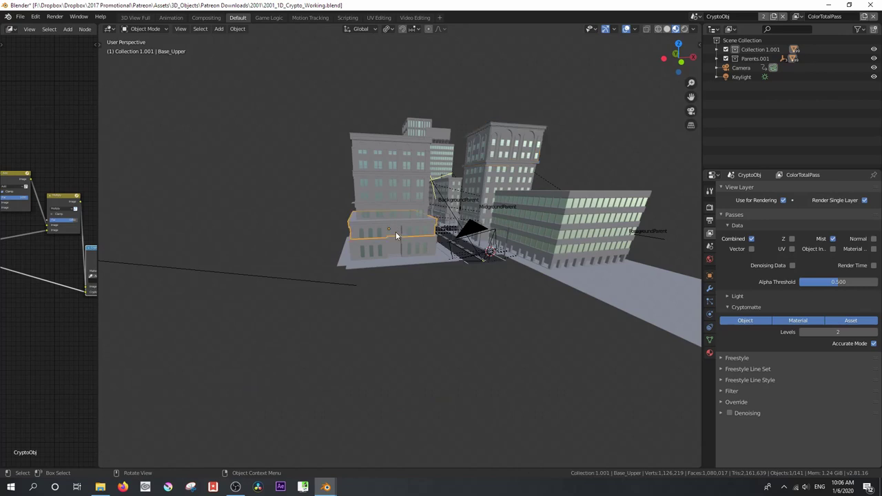
{"action": "left_click", "coordinate": [441, 258]}
{"action": "left_click", "coordinate": [575, 228]}
{"action": "left_click", "coordinate": [556, 216]}
{"action": "middle_click_drag", "start_coordinate": [556, 217], "coordinate": [413, 224]}
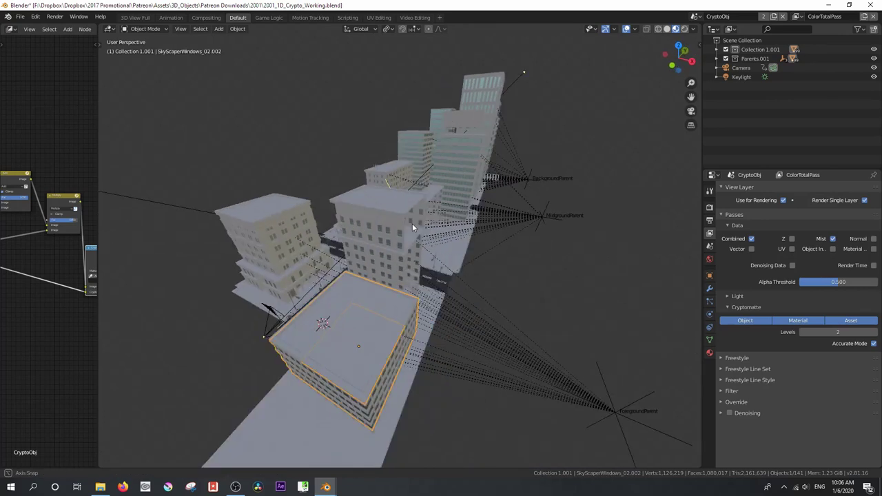
Step: Inspect the foreground street up close, selecting the double-window floor, a street lamp and the road lane
{"action": "scroll", "coordinate": [292, 264], "scroll_direction": "up", "scroll_amount": 4}
{"action": "middle_click_drag", "start_coordinate": [293, 264], "coordinate": [315, 250]}
{"action": "left_click", "coordinate": [315, 259]}
{"action": "key", "text": "z"}
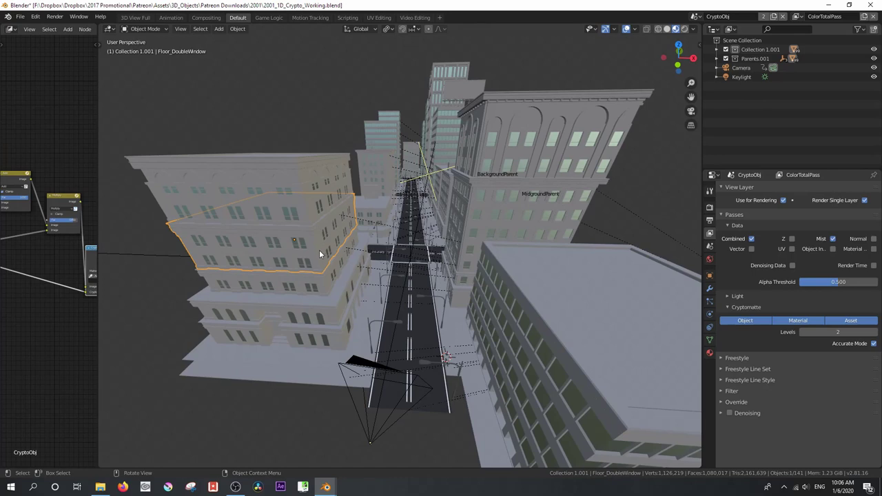
{"action": "middle_click_drag", "start_coordinate": [312, 247], "coordinate": [346, 274]}
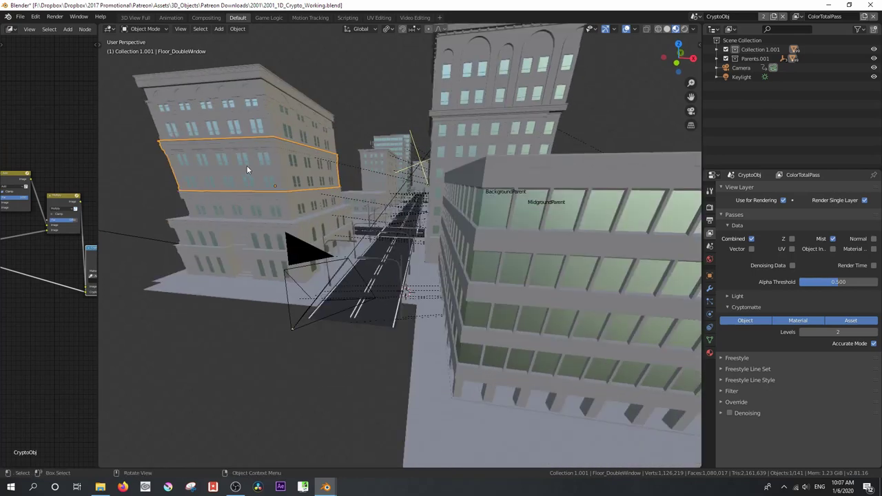
{"action": "scroll", "coordinate": [349, 252], "scroll_direction": "up", "scroll_amount": 6}
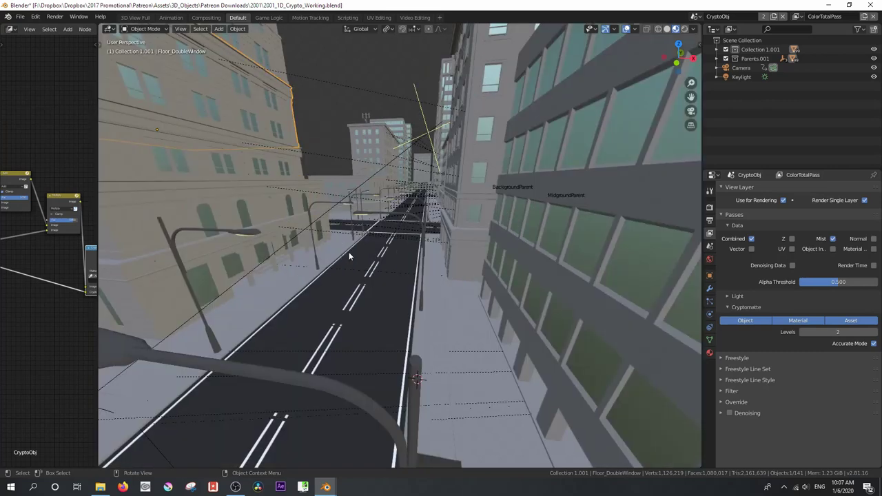
{"action": "left_click", "coordinate": [246, 236]}
{"action": "key", "text": "KP_Decimal"}
{"action": "left_click", "coordinate": [483, 112]}
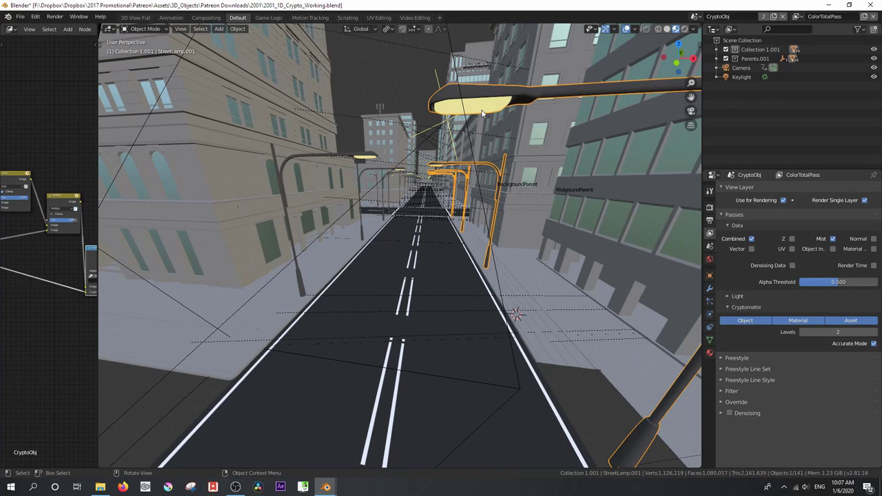
{"action": "left_click", "coordinate": [459, 358]}
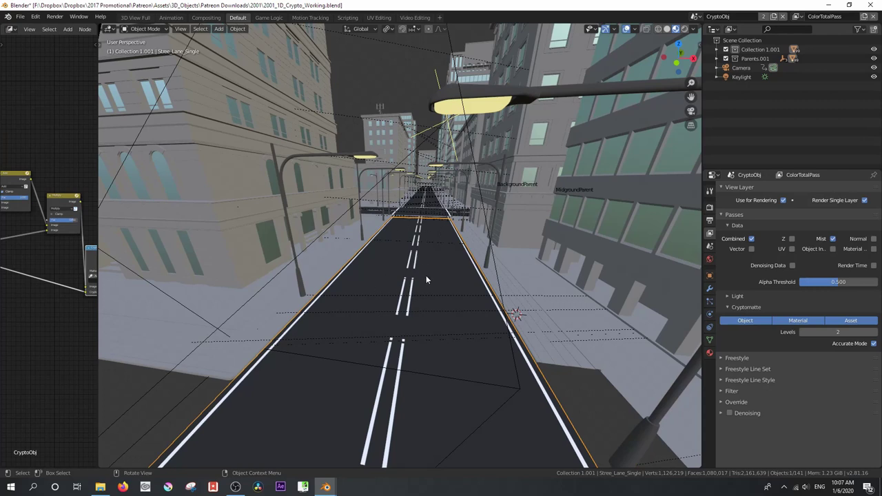
{"action": "key", "text": "KP_Decimal"}
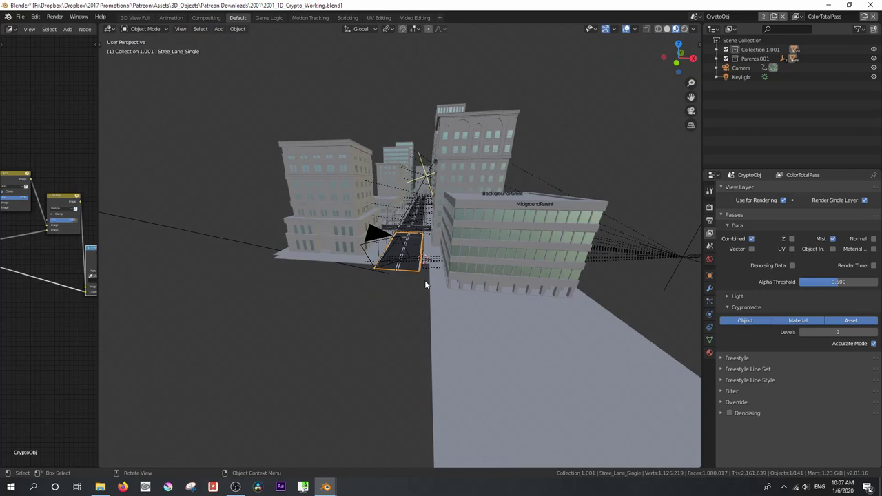
Step: Select the BackgroundParent, MidgroundParent and ForegroundParent empties one after another to identify the three parents
{"action": "middle_click_drag", "start_coordinate": [605, 269], "coordinate": [584, 225]}
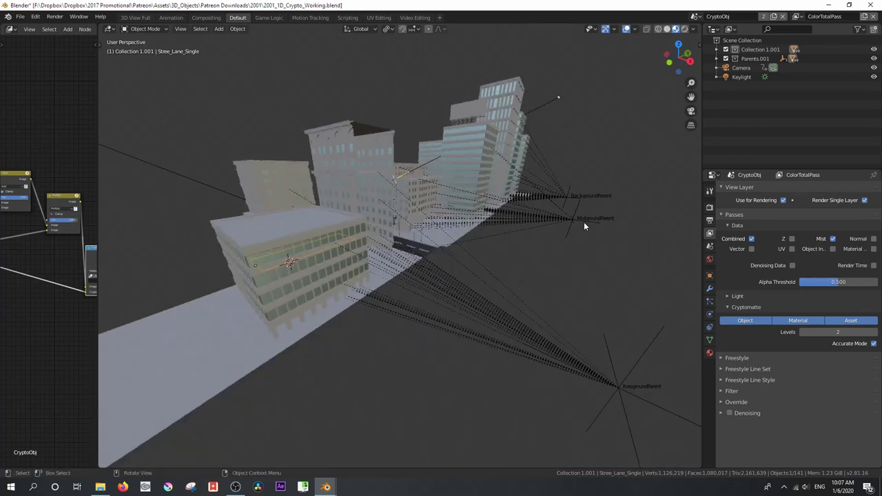
{"action": "left_click", "coordinate": [570, 195]}
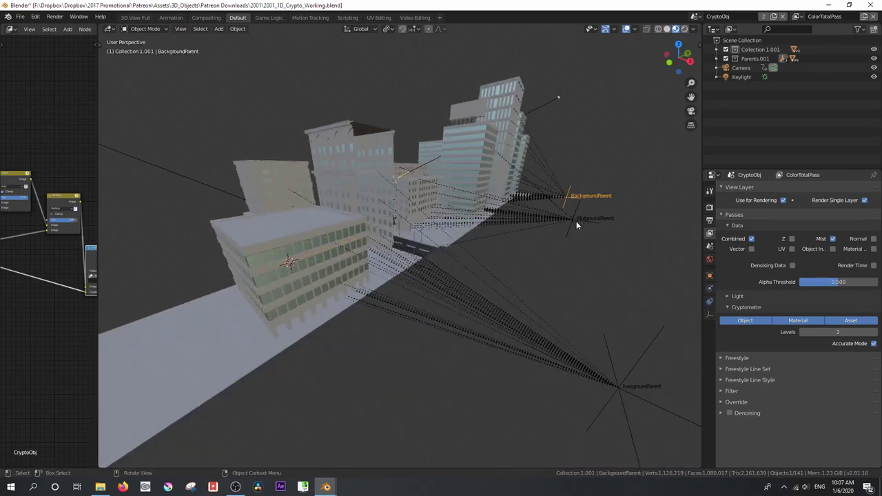
{"action": "left_click", "coordinate": [577, 221]}
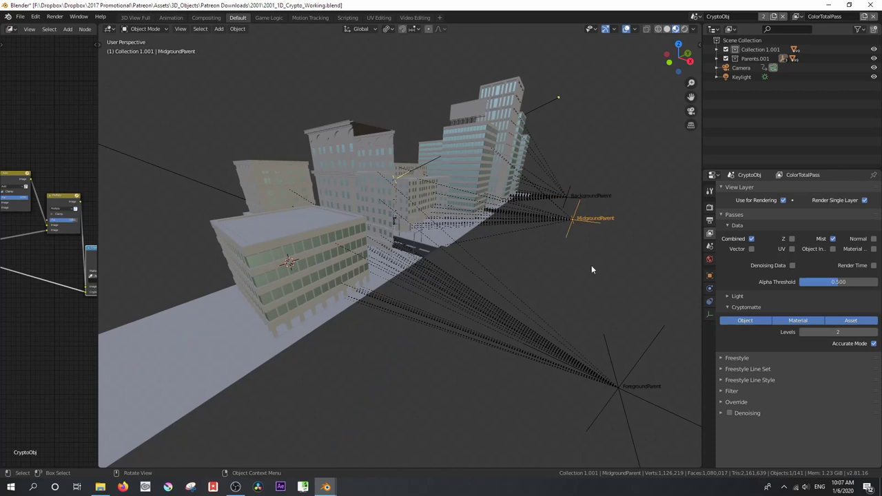
{"action": "left_click", "coordinate": [615, 381]}
Step: Try moving the ForegroundParent, MidgroundParent and BackgroundParent empties in top view to test their child objects, cancelling each move
{"action": "scroll", "coordinate": [524, 341], "scroll_direction": "down", "scroll_amount": 2}
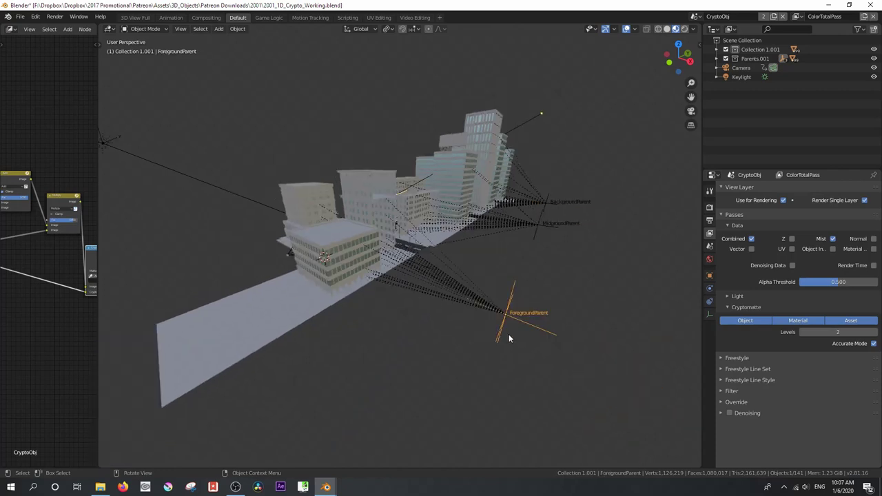
{"action": "key", "text": "KP_7"}
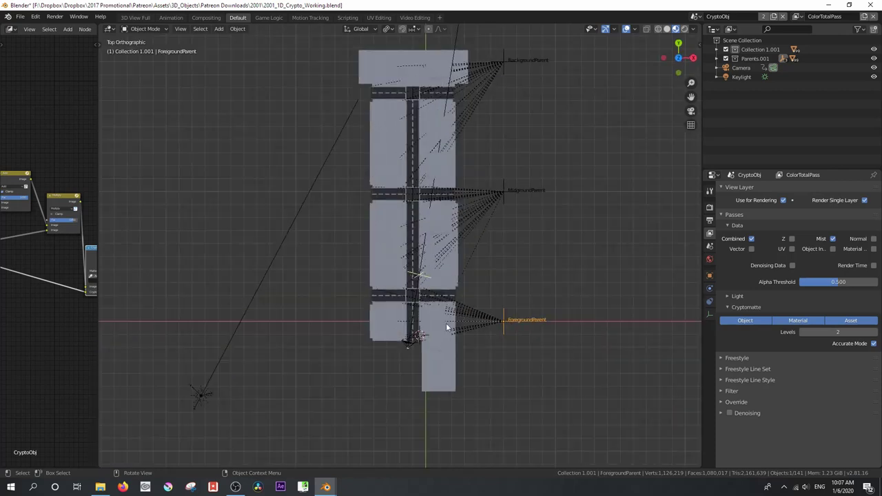
{"action": "key", "text": "g"}
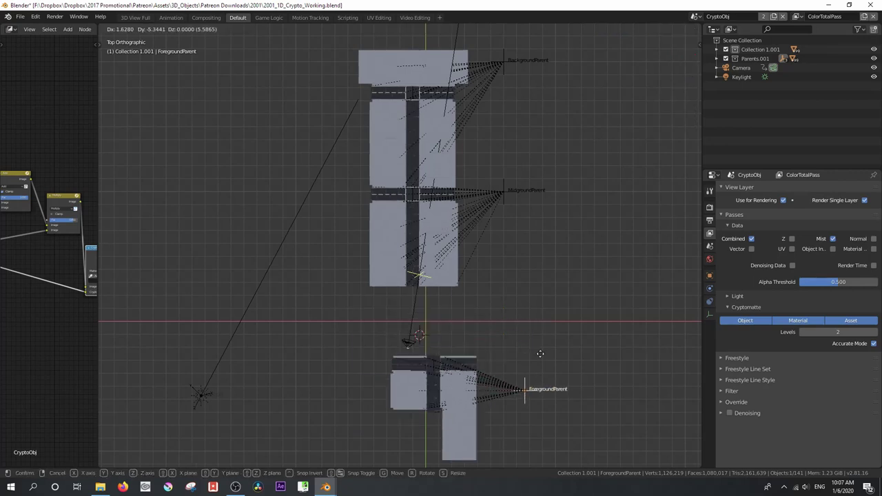
{"action": "left_click", "coordinate": [495, 342]}
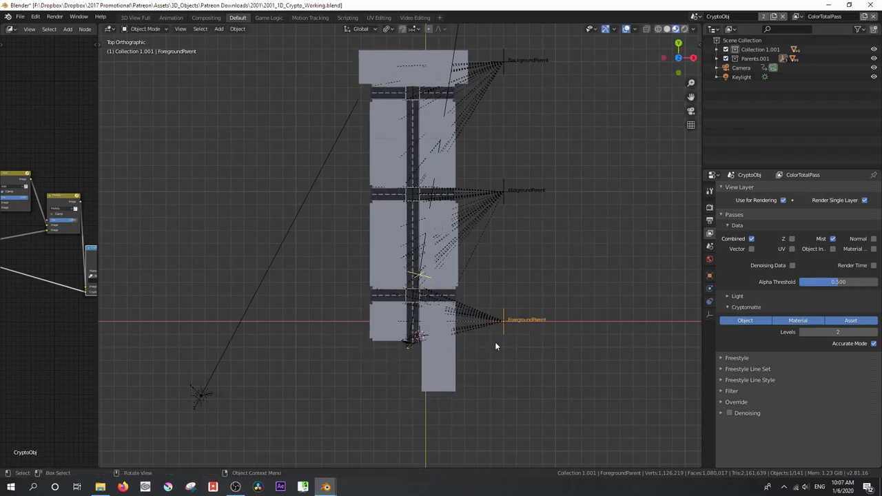
{"action": "left_click", "coordinate": [505, 196]}
{"action": "key", "text": "g"}
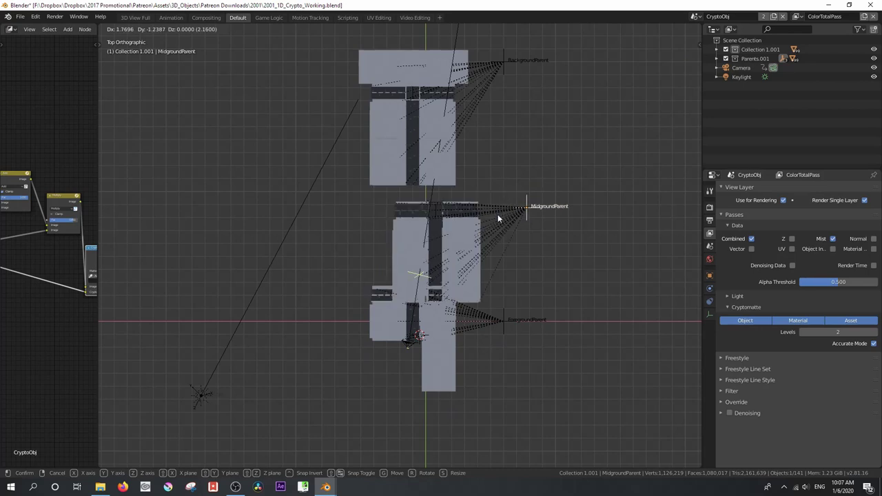
{"action": "key", "text": "Escape"}
{"action": "left_click", "coordinate": [504, 72]}
{"action": "key", "text": "g"}
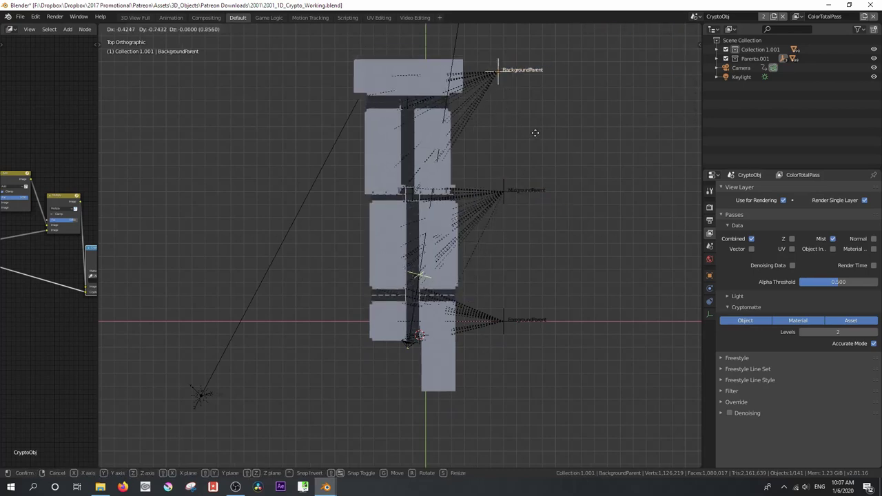
{"action": "left_click", "coordinate": [507, 109]}
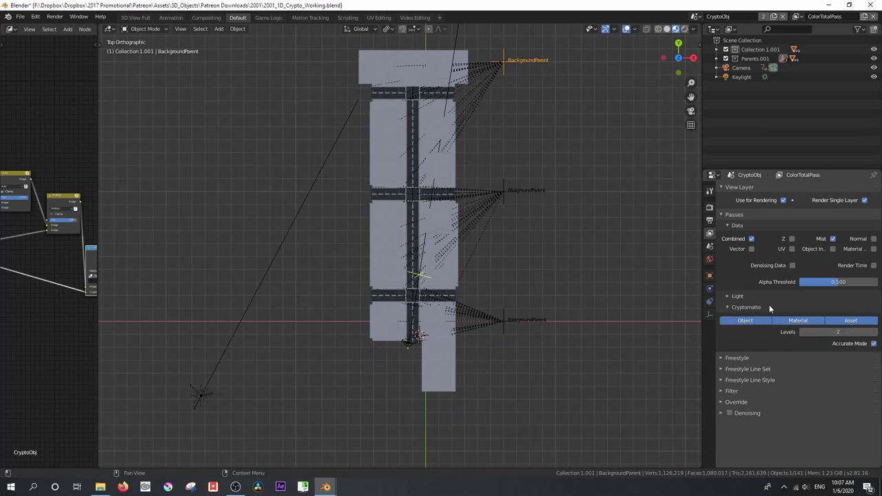
Step: Check the render engine setting, and widen the Properties editor with the ColorTotalPass view layer settings displayed
{"action": "left_click", "coordinate": [709, 206]}
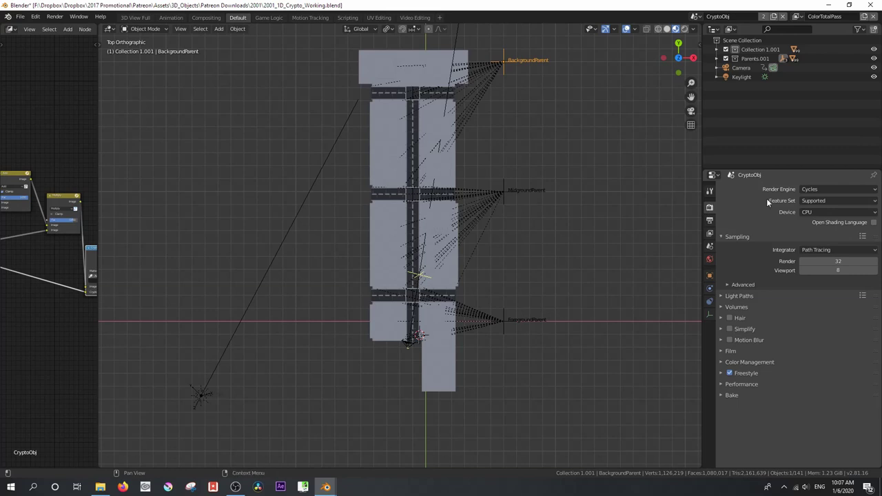
{"action": "left_click_drag", "start_coordinate": [702, 207], "coordinate": [587, 206]}
{"action": "left_click", "coordinate": [593, 234]}
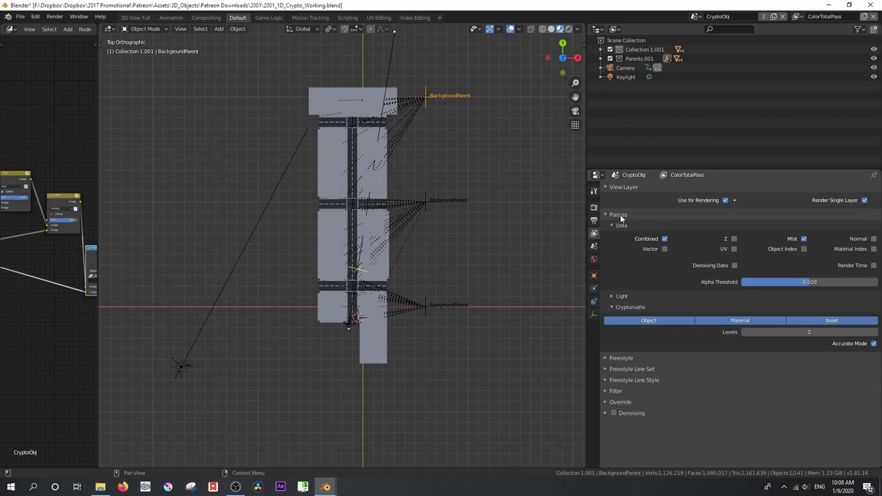
Step: Review the Light passes of the ColorTotalPass view layer and collapse their section again
{"action": "left_click", "coordinate": [612, 297]}
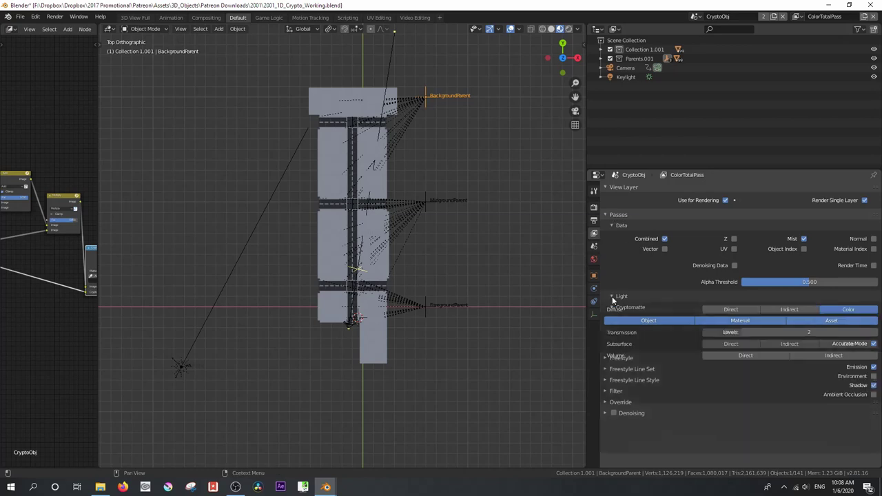
{"action": "scroll", "coordinate": [649, 290], "scroll_direction": "down", "scroll_amount": 3}
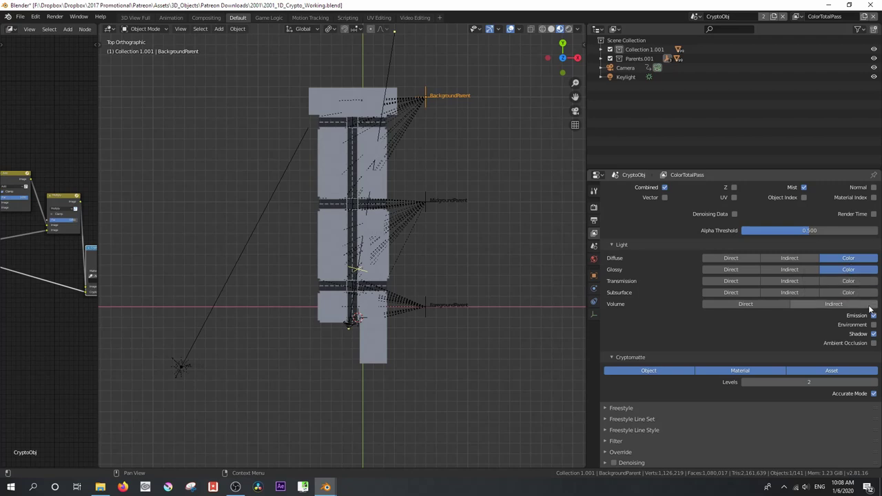
{"action": "scroll", "coordinate": [673, 289], "scroll_direction": "up", "scroll_amount": 3}
{"action": "left_click", "coordinate": [665, 296]}
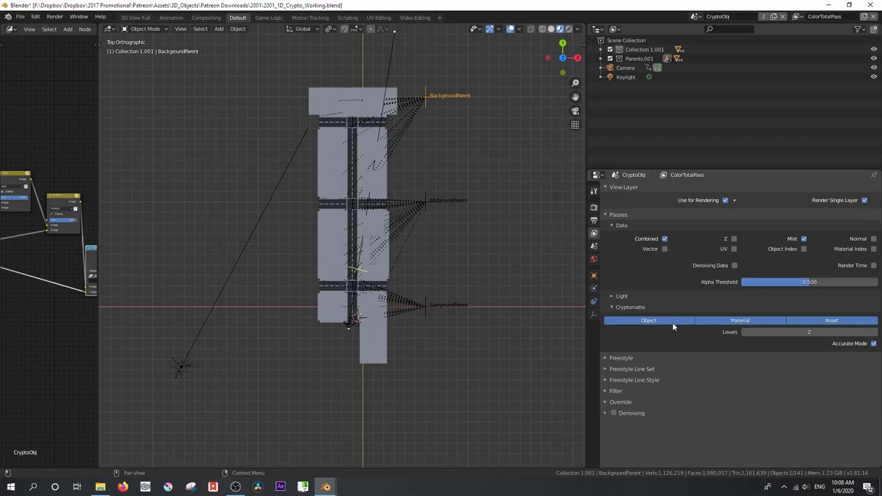
Step: Show the city scene through the camera with its frame filling the enlarged viewport, and switch that area to the Image Editor
{"action": "left_click_drag", "start_coordinate": [585, 312], "coordinate": [652, 286]}
{"action": "key", "text": "KP_0"}
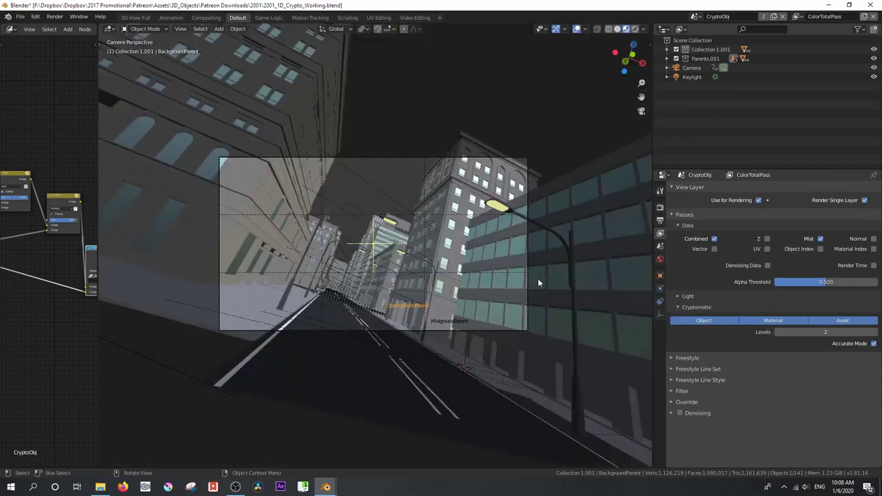
{"action": "key", "text": "Home"}
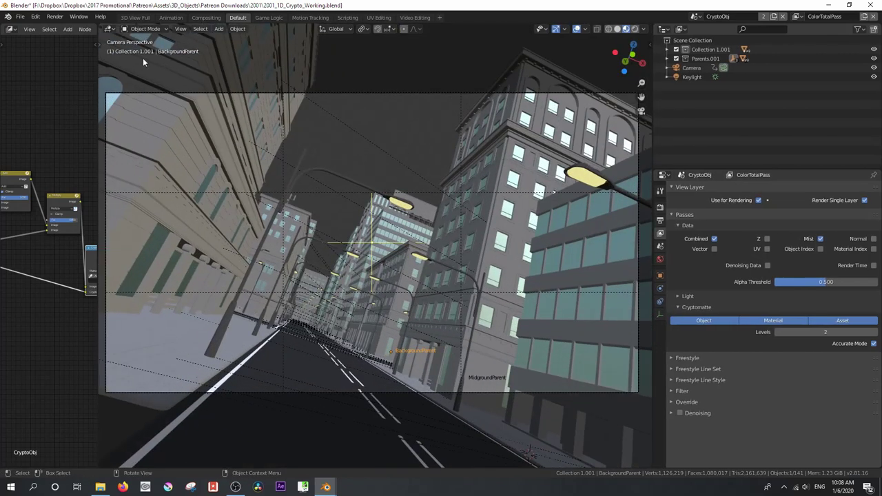
{"action": "left_click", "coordinate": [109, 28]}
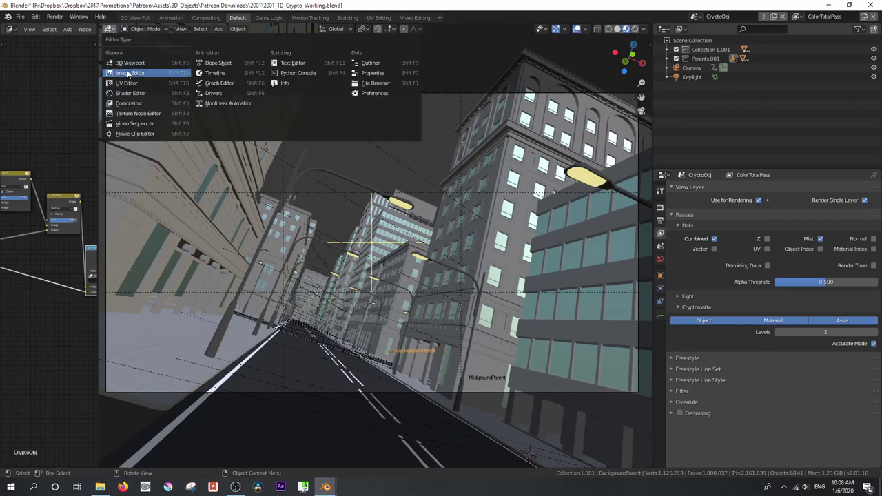
{"action": "left_click", "coordinate": [129, 72]}
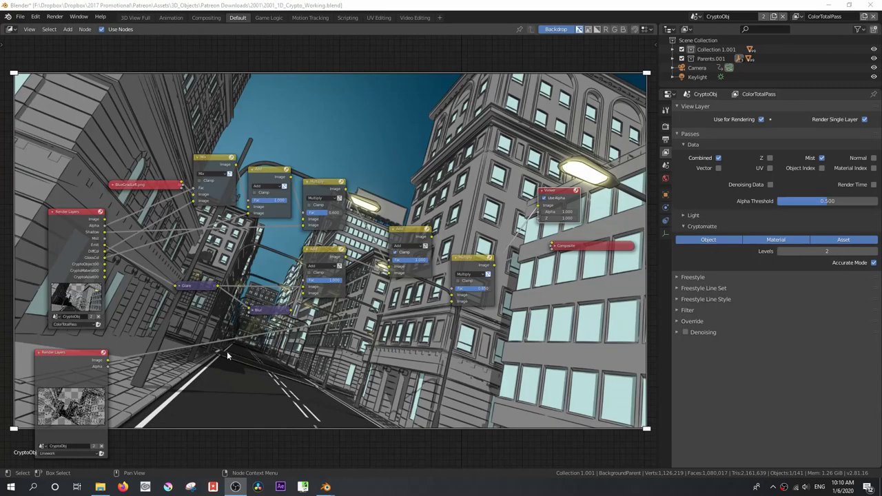
Step: Hide the backdrop behind the compositing nodes and shift the Viewer node slightly farther from the final Multiply node
{"action": "scroll", "coordinate": [293, 372], "scroll_direction": "up", "scroll_amount": 3, "text": "shift"}
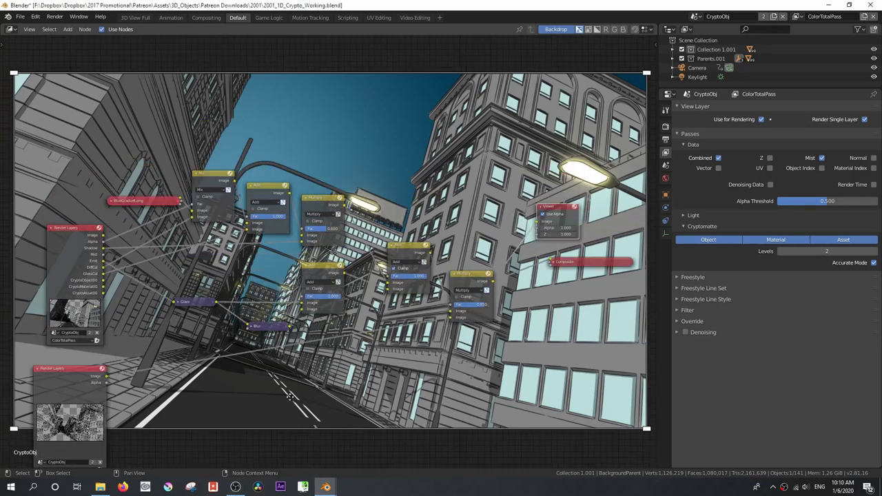
{"action": "scroll", "coordinate": [289, 397], "scroll_direction": "down", "scroll_amount": 6, "text": "shift"}
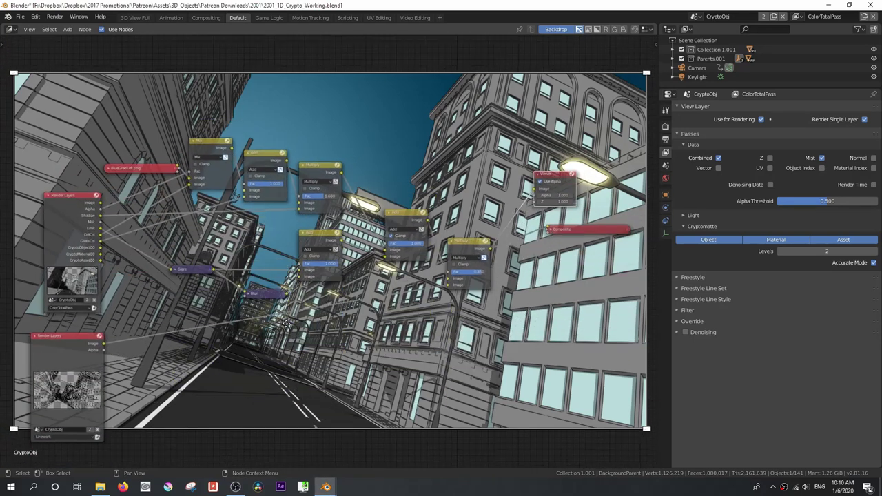
{"action": "scroll", "coordinate": [286, 324], "scroll_direction": "down", "scroll_amount": 2, "text": "shift"}
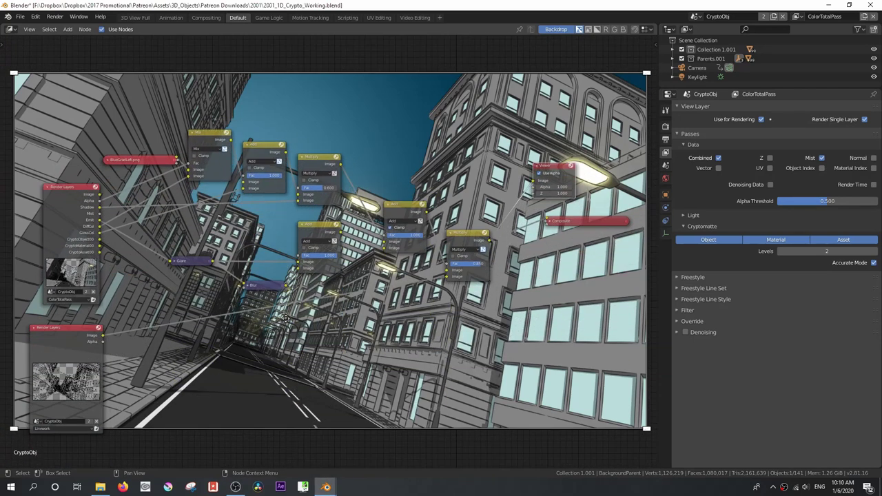
{"action": "left_click", "coordinate": [560, 31]}
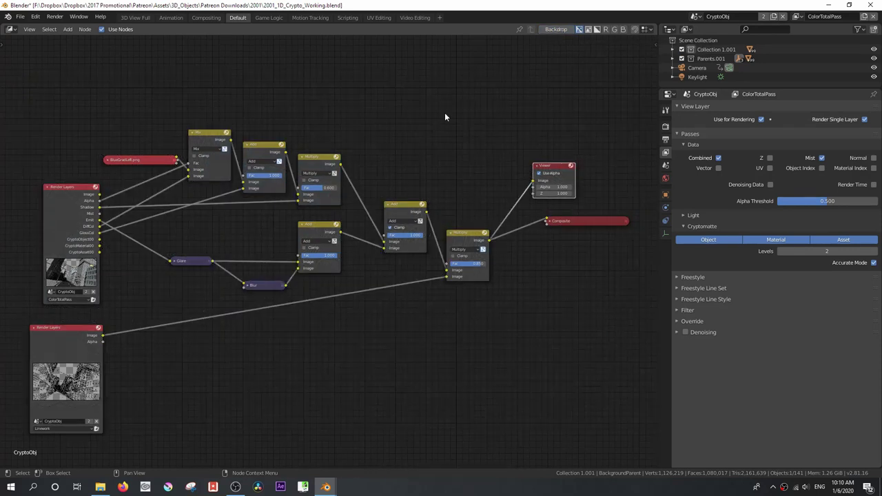
{"action": "scroll", "coordinate": [246, 227], "scroll_direction": "up", "scroll_amount": 2}
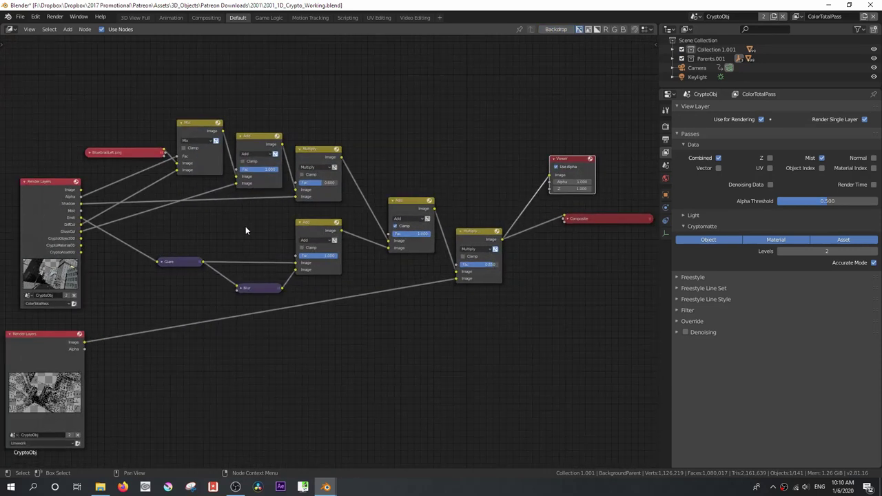
{"action": "left_click_drag", "start_coordinate": [565, 159], "coordinate": [579, 157]}
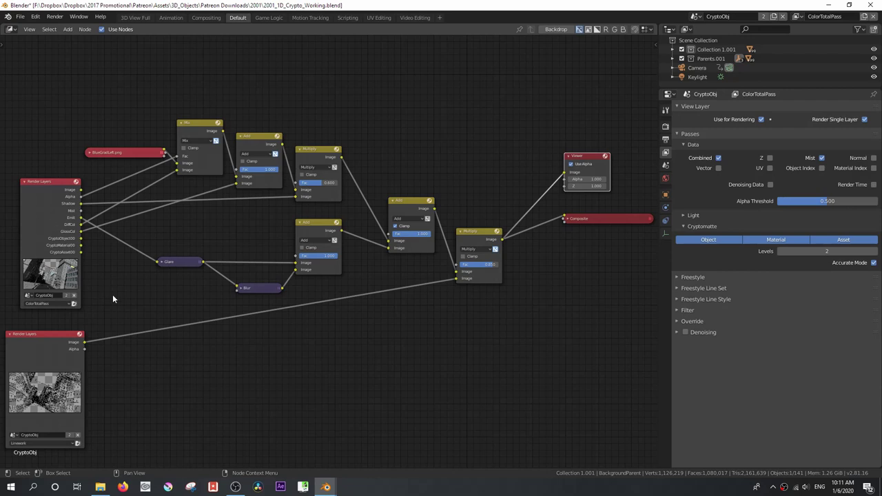
Step: Combine the background image, mix, Glare and Blur nodes into one group beside the Render Layers nodes, and delete the Composite node
{"action": "left_click_drag", "start_coordinate": [124, 67], "coordinate": [488, 325]}
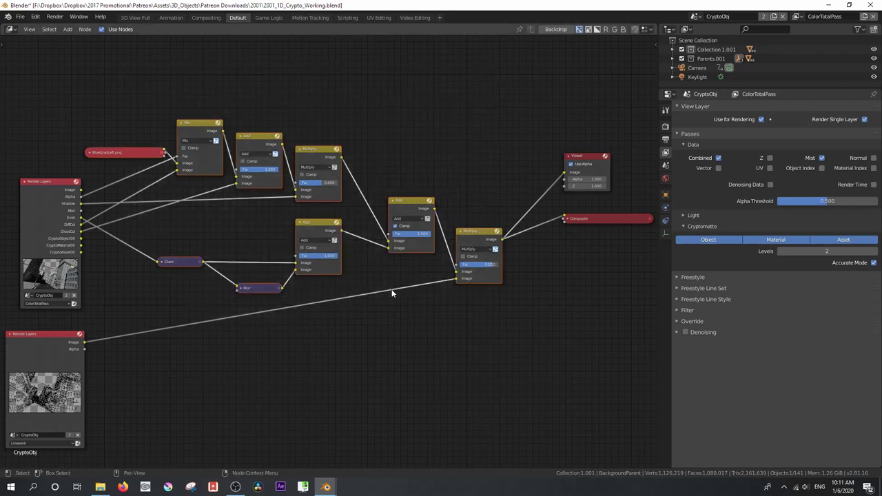
{"action": "key", "text": "ctrl"}
{"action": "key", "text": "ctrl+g"}
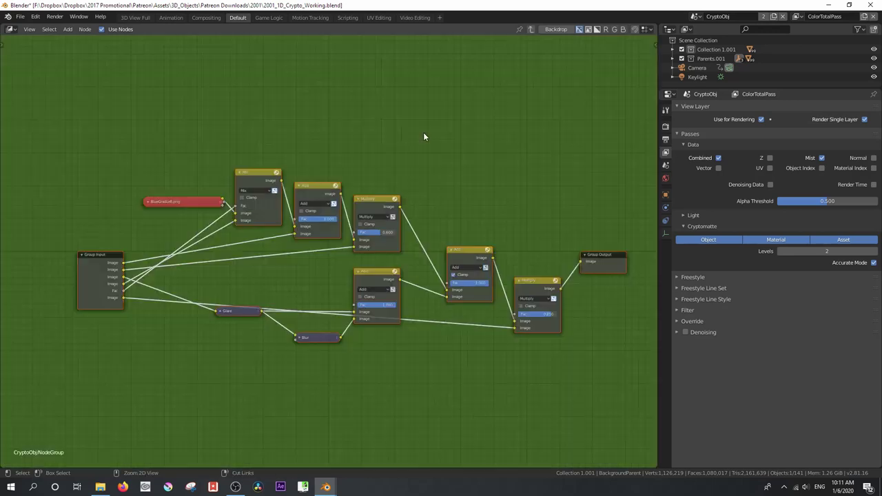
{"action": "key", "text": "Tab"}
{"action": "left_click_drag", "start_coordinate": [290, 212], "coordinate": [214, 165]}
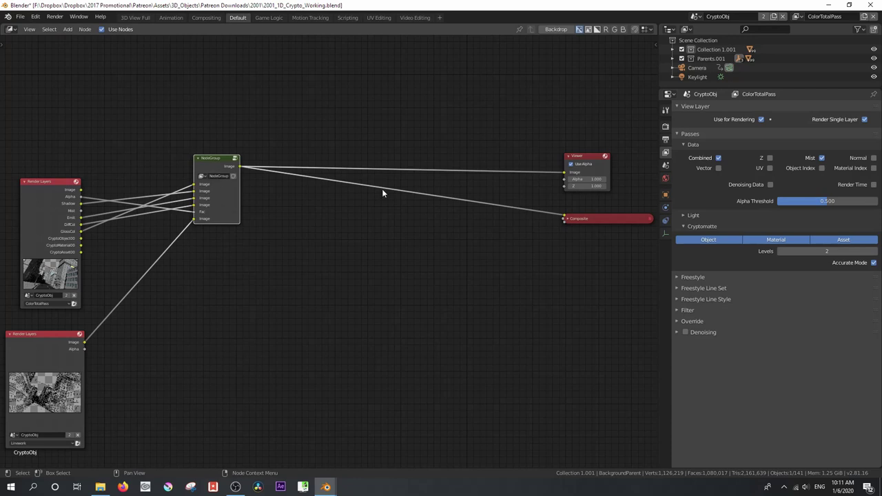
{"action": "left_click", "coordinate": [581, 219]}
{"action": "key", "text": "Delete"}
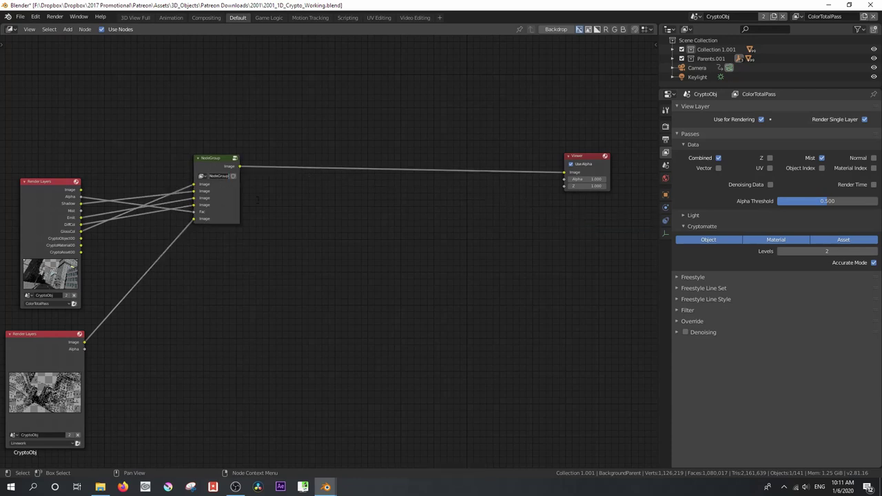
Step: Rename the node group ColorPass and collapse both it and the Linework Render Layers node
{"action": "key", "text": "BackSpace"}
{"action": "type", "text": "ColorPass"}
{"action": "key", "text": "Return"}
{"action": "left_click", "coordinate": [198, 158]}
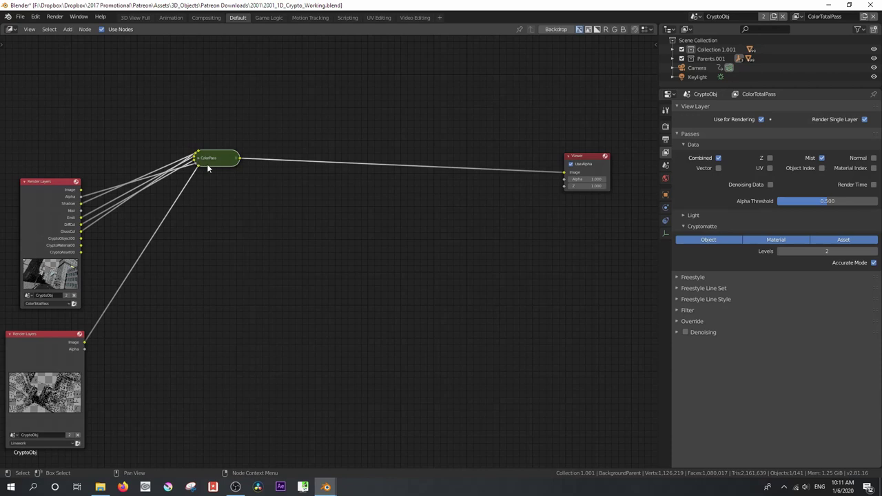
{"action": "left_click", "coordinate": [11, 336]}
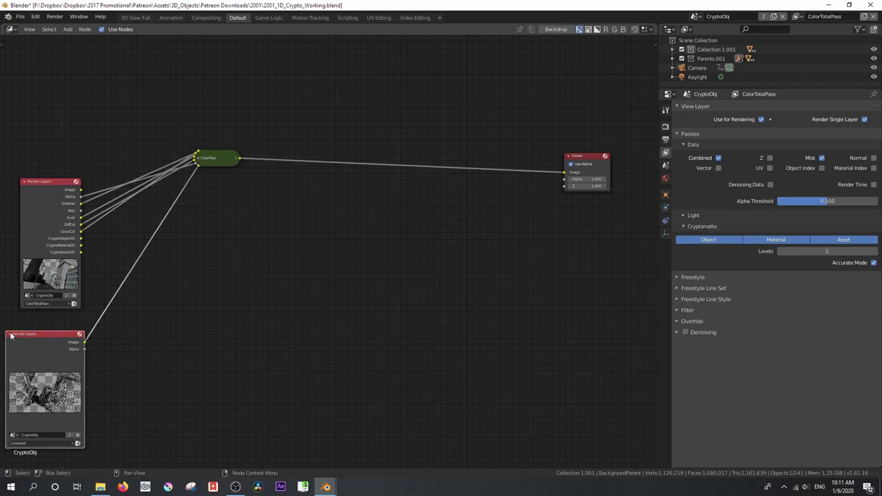
{"action": "left_click", "coordinate": [10, 335]}
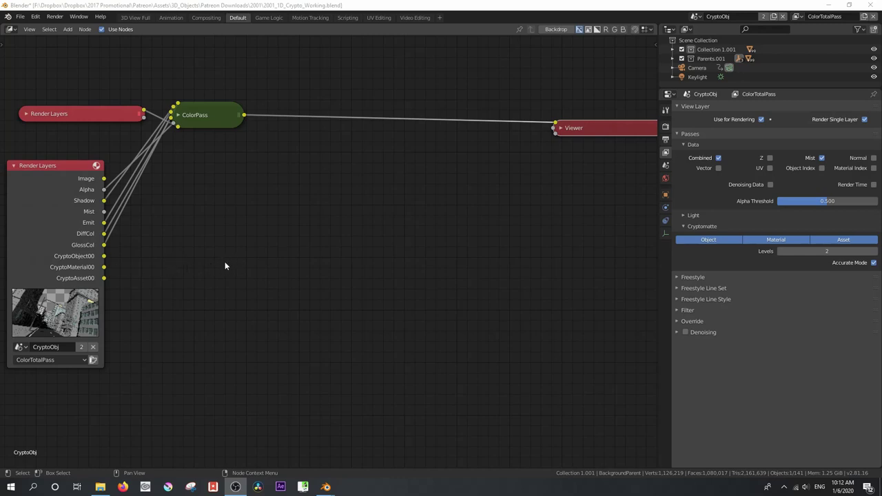
Step: Add a Cryptomatte node beside the ColorTotalPass Render Layers node and widen it so its socket labels are readable
{"action": "scroll", "coordinate": [96, 265], "scroll_direction": "up", "scroll_amount": 1}
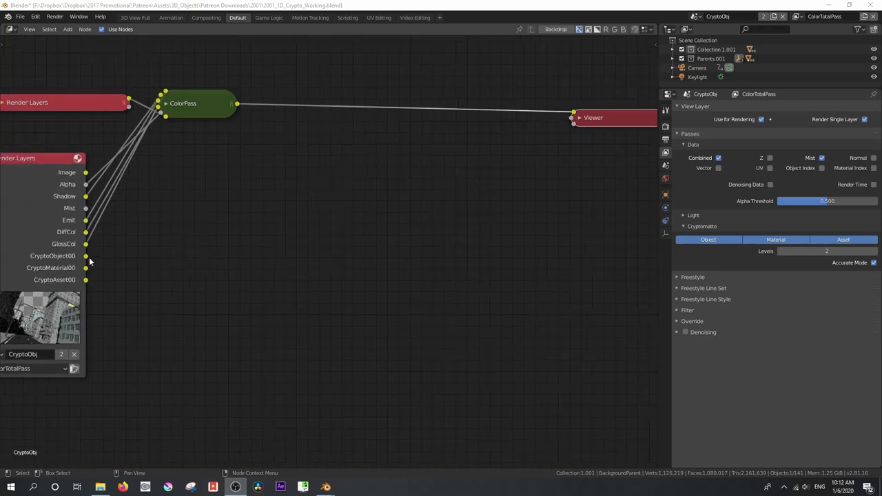
{"action": "middle_click_drag", "start_coordinate": [144, 258], "coordinate": [282, 209]}
{"action": "scroll", "coordinate": [280, 214], "scroll_direction": "up", "scroll_amount": 2}
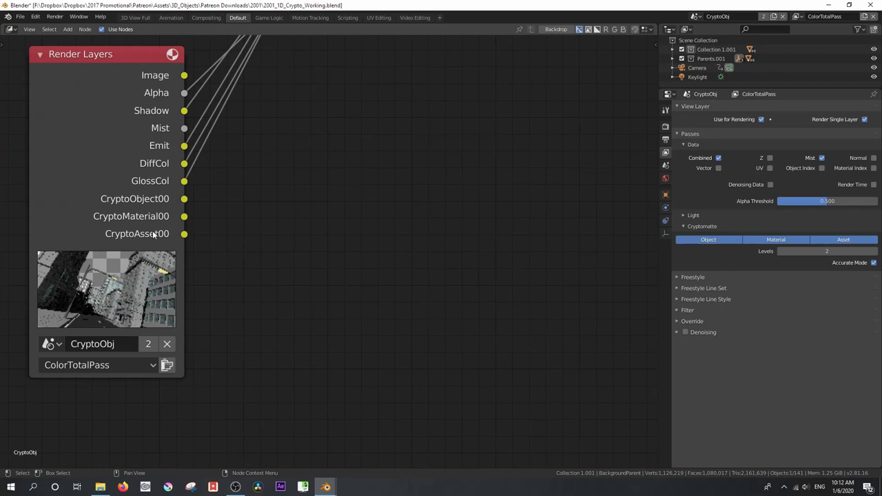
{"action": "key", "text": "shift+a"}
{"action": "mouse_move", "coordinate": [374, 199]}
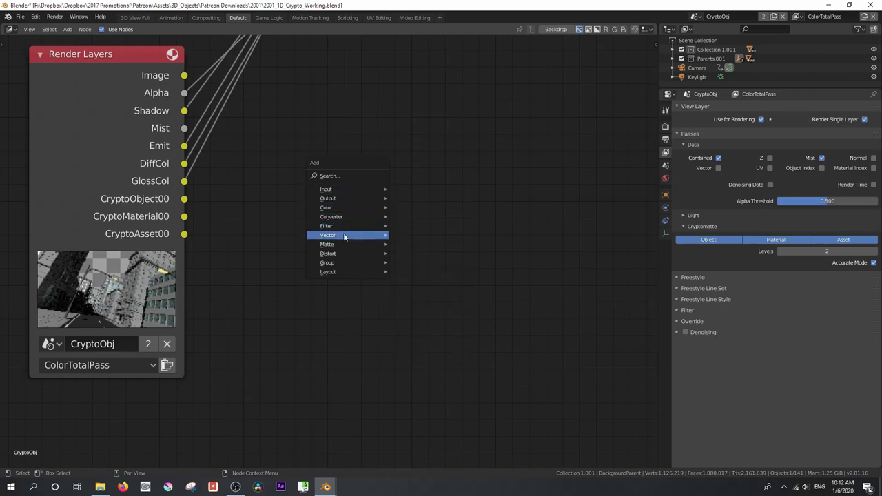
{"action": "mouse_move", "coordinate": [338, 244]}
{"action": "left_click", "coordinate": [414, 291]}
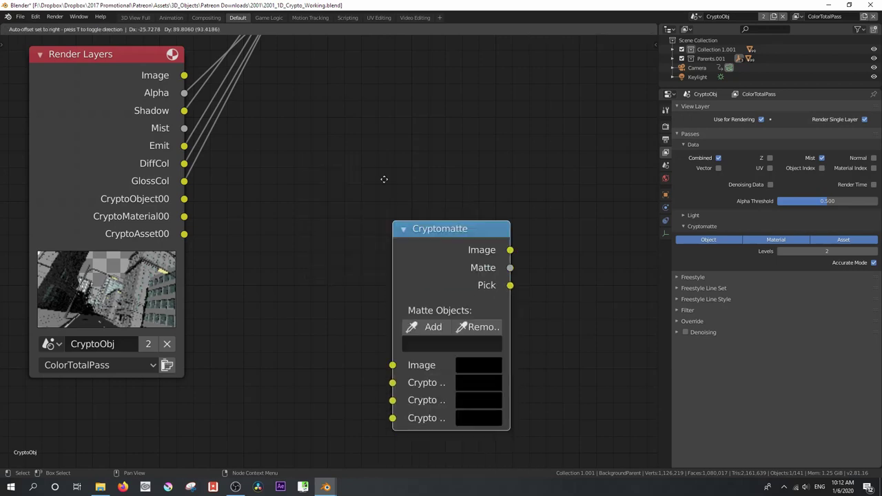
{"action": "left_click", "coordinate": [363, 154]}
{"action": "left_click_drag", "start_coordinate": [357, 156], "coordinate": [293, 159]}
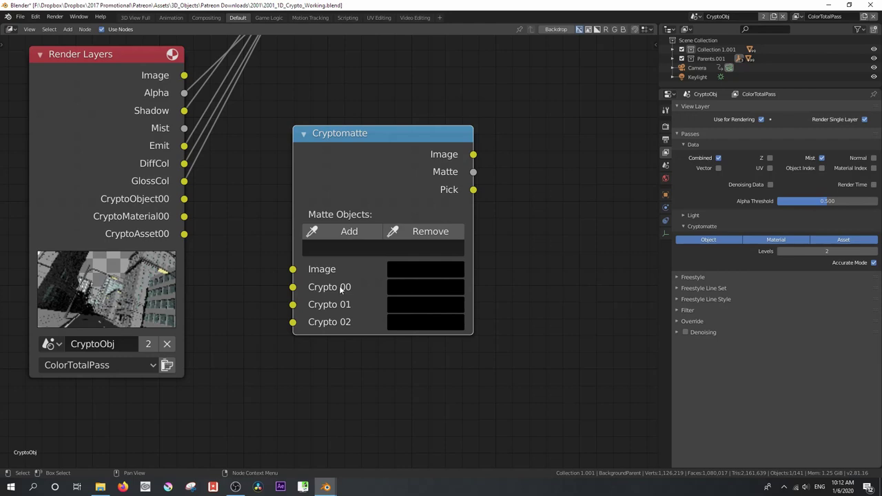
Step: Remove two crypto layers from the Cryptomatte node, keeping only the Crypto 00 input
{"action": "key", "text": "n"}
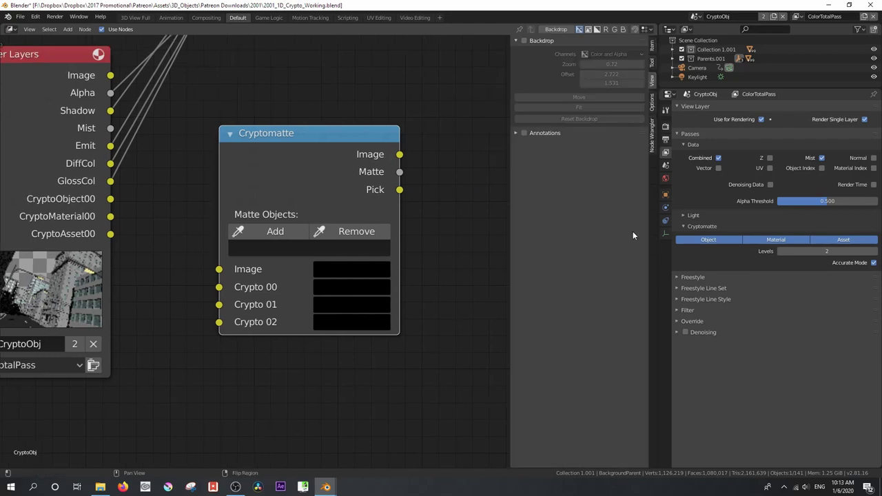
{"action": "left_click", "coordinate": [652, 47]}
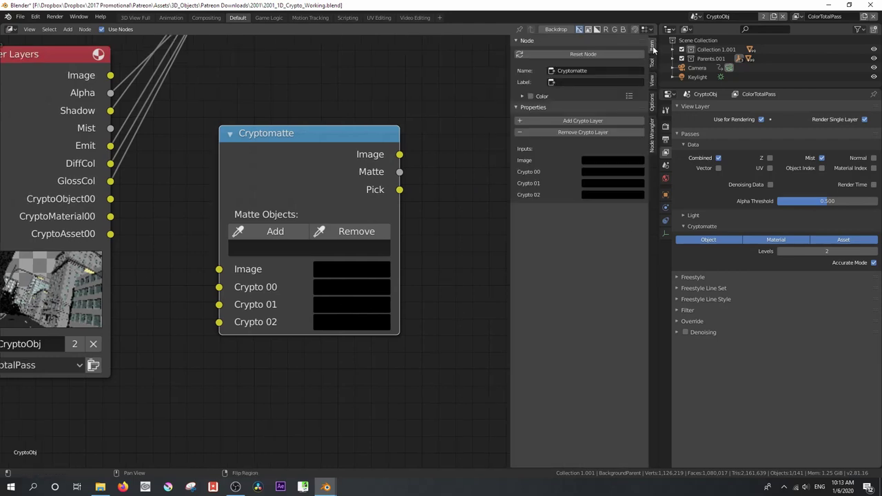
{"action": "left_click", "coordinate": [579, 132]}
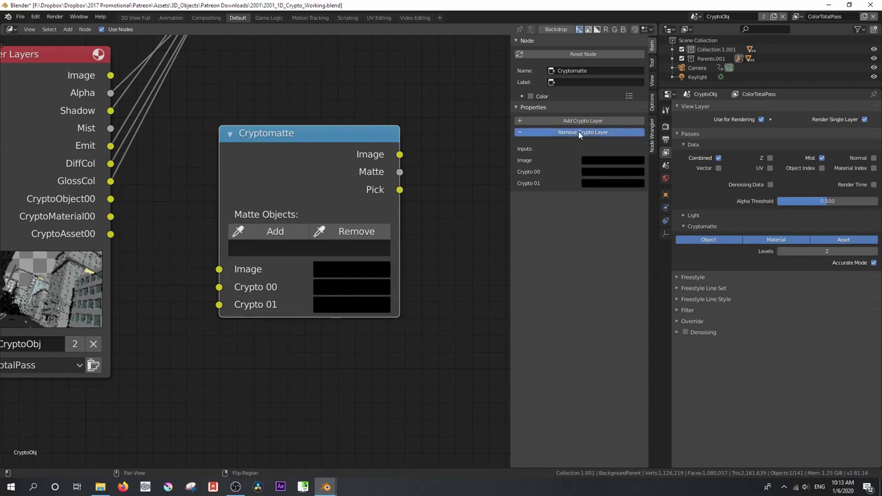
{"action": "left_click", "coordinate": [579, 132]}
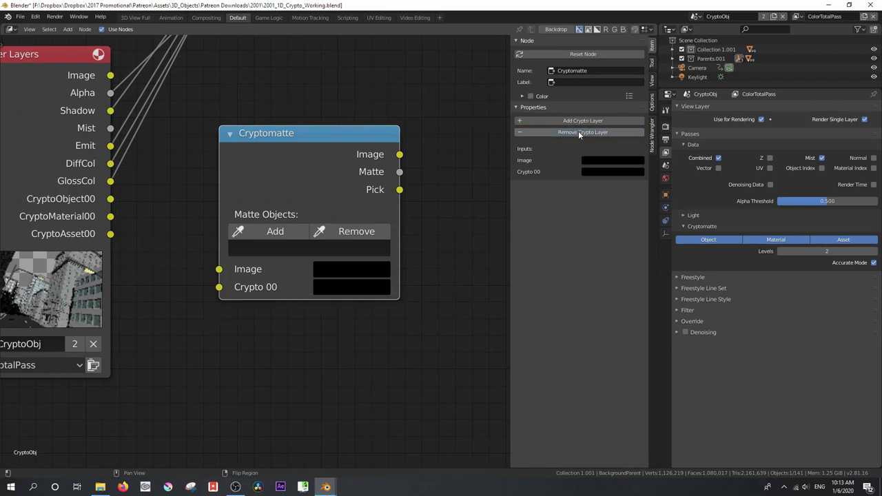
{"action": "key", "text": "n"}
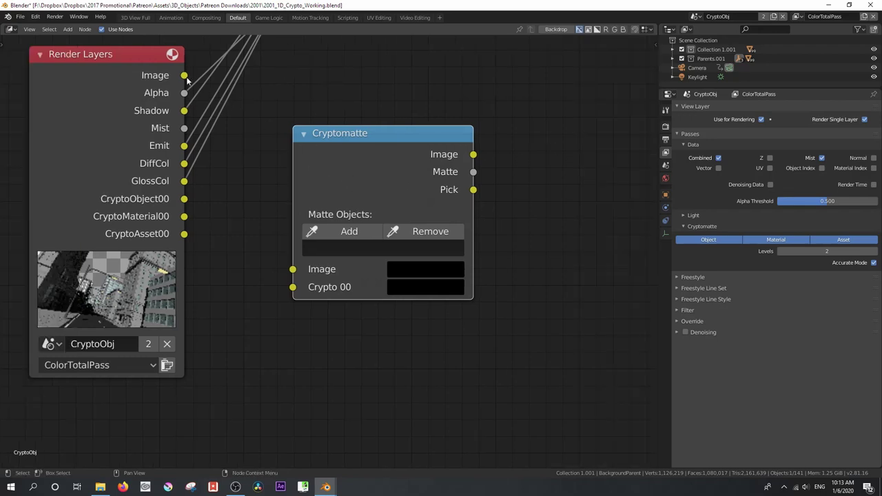
Step: Connect the ColorTotalPass Image and CryptoObject00 outputs to Cryptomatte's Image and Crypto 00 inputs, and Cryptomatte's Image output to the Viewer
{"action": "left_click_drag", "start_coordinate": [184, 76], "coordinate": [295, 272]}
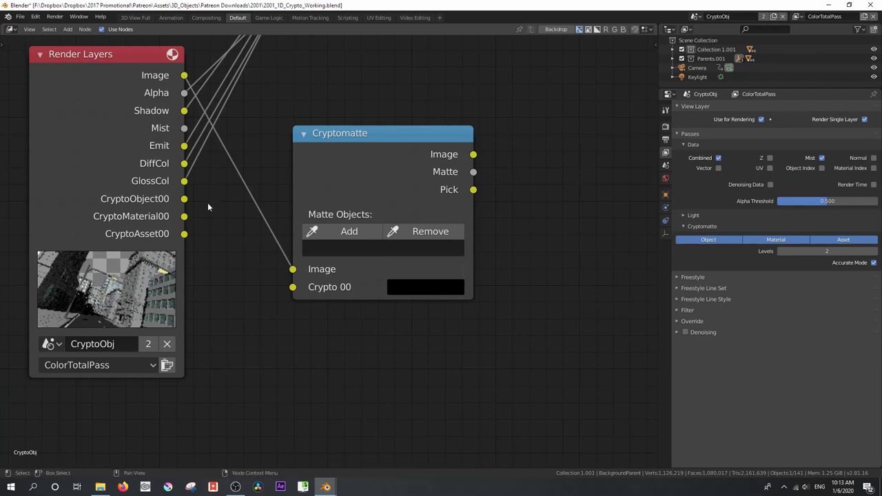
{"action": "left_click_drag", "start_coordinate": [184, 200], "coordinate": [293, 287]}
{"action": "scroll", "coordinate": [411, 169], "scroll_direction": "down", "scroll_amount": 1}
{"action": "scroll", "coordinate": [411, 169], "scroll_direction": "down", "scroll_amount": 1}
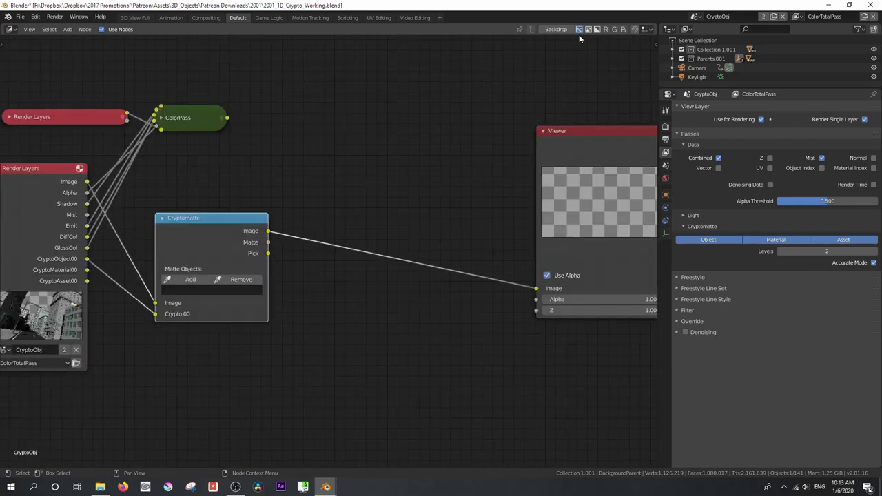
Step: Turn on the backdrop and preview Cryptomatte's Matte output and finally its Pick output through the Viewer
{"action": "left_click", "coordinate": [555, 29]}
{"action": "scroll", "coordinate": [349, 202], "scroll_direction": "down", "scroll_amount": 1}
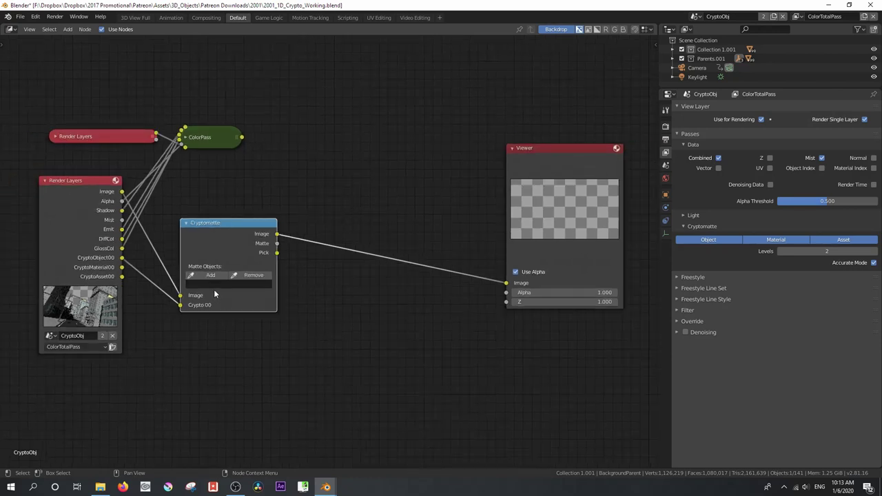
{"action": "left_click_drag", "start_coordinate": [276, 243], "coordinate": [508, 284]}
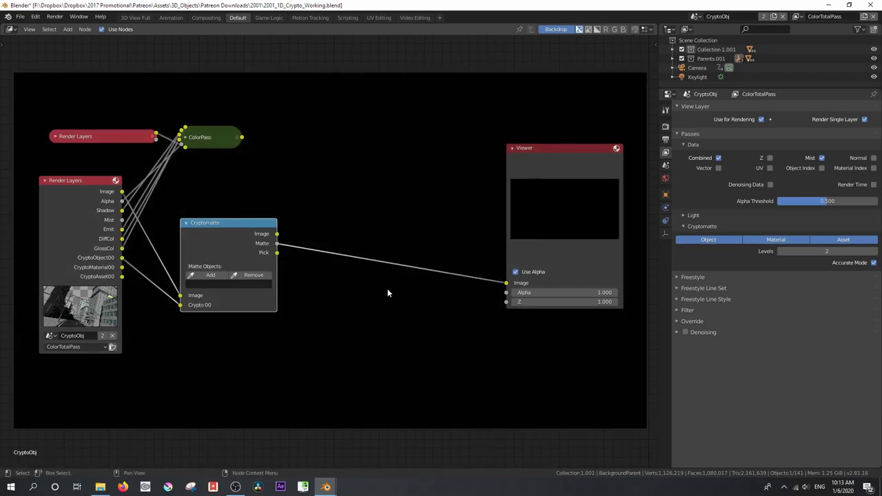
{"action": "left_click_drag", "start_coordinate": [277, 252], "coordinate": [506, 283]}
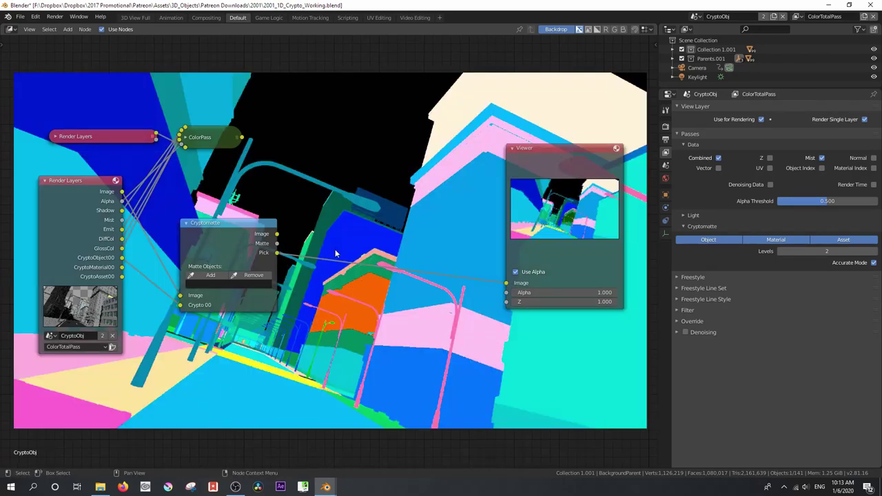
Step: Widen the compositor area by narrowing the Properties editor, and select the Viewer node
{"action": "middle_click_drag", "start_coordinate": [318, 221], "coordinate": [286, 265]}
{"action": "scroll", "coordinate": [287, 265], "scroll_direction": "up", "scroll_amount": 2}
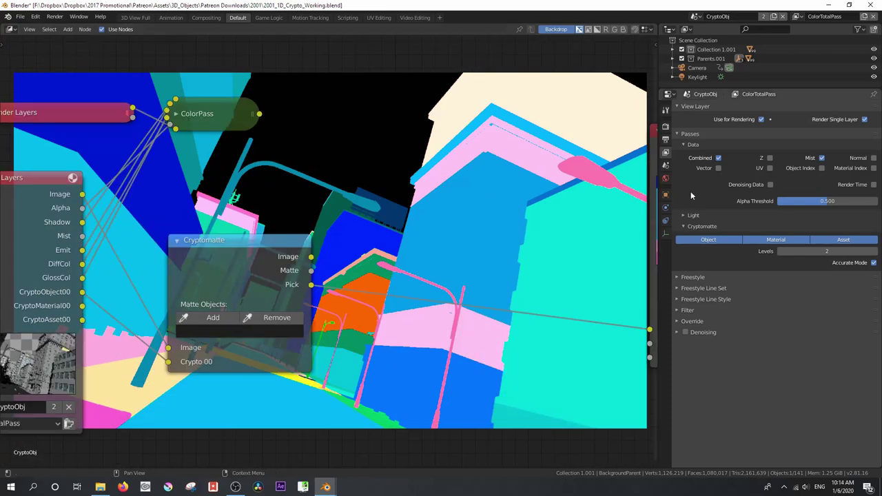
{"action": "left_click_drag", "start_coordinate": [660, 190], "coordinate": [744, 189]}
{"action": "scroll", "coordinate": [479, 181], "scroll_direction": "down", "scroll_amount": 1}
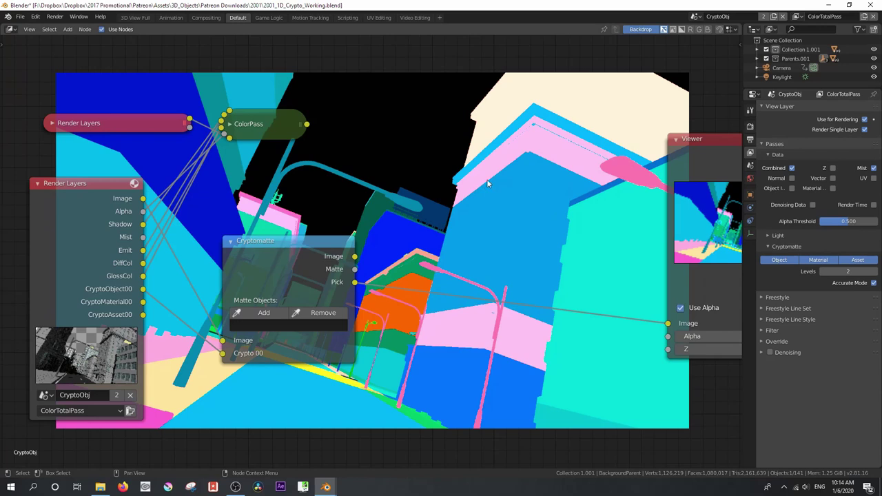
{"action": "left_click", "coordinate": [714, 156]}
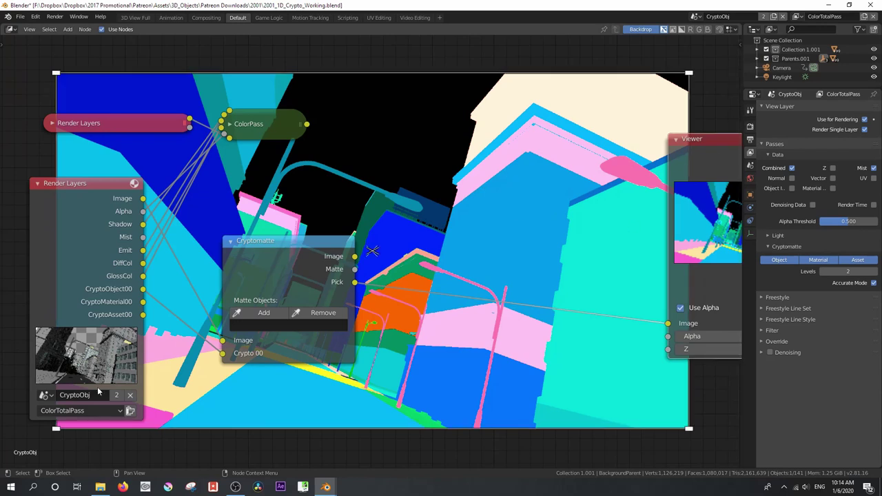
Step: Shrink the backdrop image, shift it clear of the Cryptomatte node, and move the Viewer node below it
{"action": "left_click_drag", "start_coordinate": [55, 429], "coordinate": [175, 361]}
{"action": "left_click_drag", "start_coordinate": [432, 218], "coordinate": [473, 189]}
{"action": "middle_click_drag", "start_coordinate": [415, 193], "coordinate": [333, 261]}
{"action": "left_click_drag", "start_coordinate": [621, 222], "coordinate": [620, 385]}
{"action": "middle_click_drag", "start_coordinate": [180, 248], "coordinate": [83, 230]}
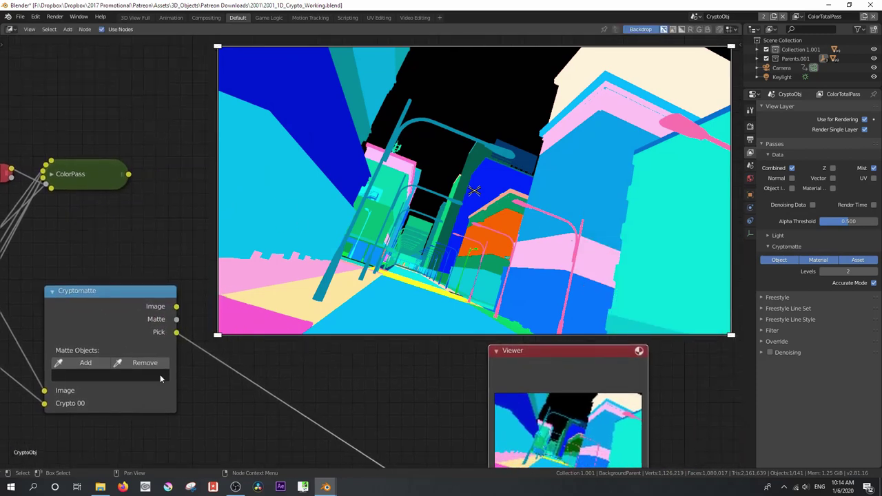
Step: Move the Viewer node farther below the backdrop and collapse it to its header
{"action": "scroll", "coordinate": [131, 270], "scroll_direction": "up", "scroll_amount": 1}
{"action": "middle_click_drag", "start_coordinate": [131, 270], "coordinate": [147, 193]}
{"action": "left_click_drag", "start_coordinate": [581, 311], "coordinate": [558, 410]}
{"action": "left_click", "coordinate": [538, 351]}
{"action": "scroll", "coordinate": [98, 179], "scroll_direction": "up", "scroll_amount": 1}
{"action": "middle_click_drag", "start_coordinate": [98, 179], "coordinate": [98, 150]}
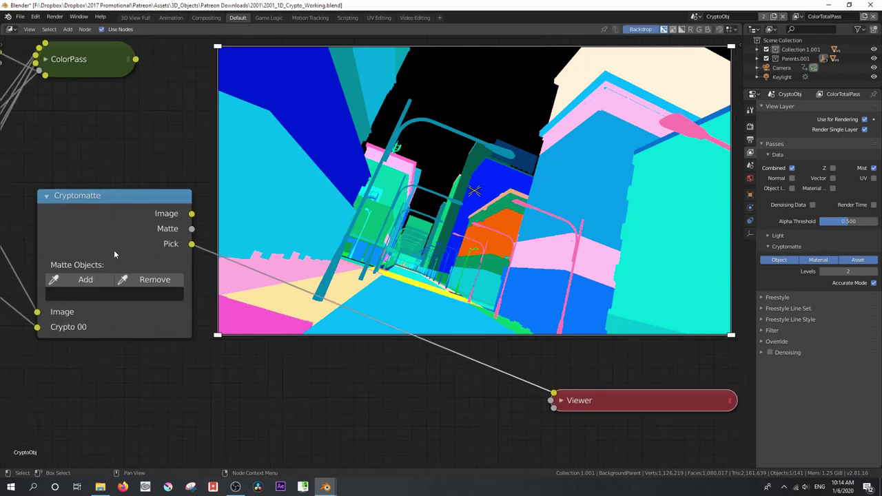
Step: Add the parts of the large foreground building on the image's left side to Cryptomatte's matte objects by sampling their pick colours
{"action": "left_click", "coordinate": [83, 280]}
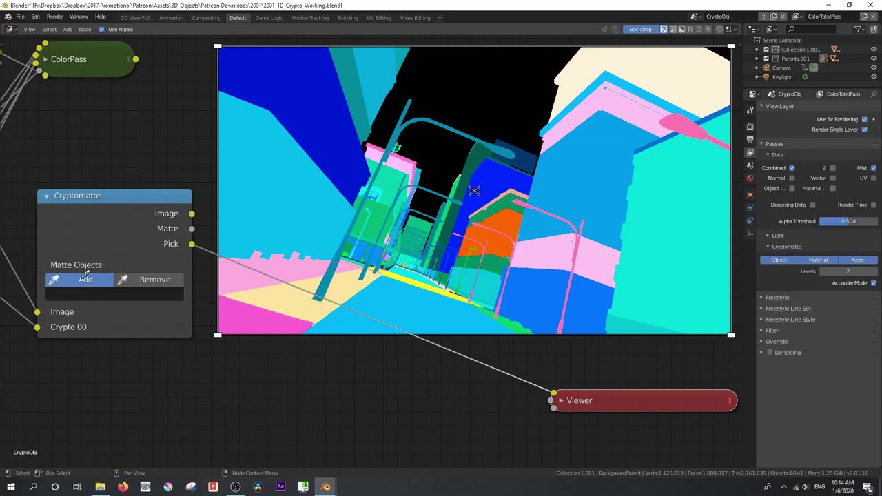
{"action": "left_click", "coordinate": [404, 58]}
{"action": "left_click", "coordinate": [86, 280]}
{"action": "left_click", "coordinate": [385, 71]}
{"action": "left_click", "coordinate": [86, 280]}
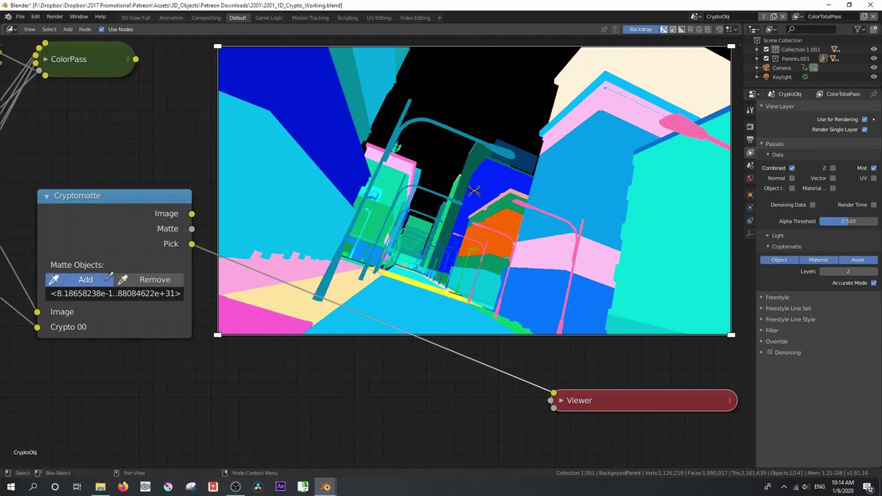
{"action": "left_click", "coordinate": [363, 99]}
{"action": "left_click", "coordinate": [106, 279]}
{"action": "left_click", "coordinate": [283, 171]}
{"action": "left_click", "coordinate": [86, 280]}
{"action": "left_click", "coordinate": [292, 194]}
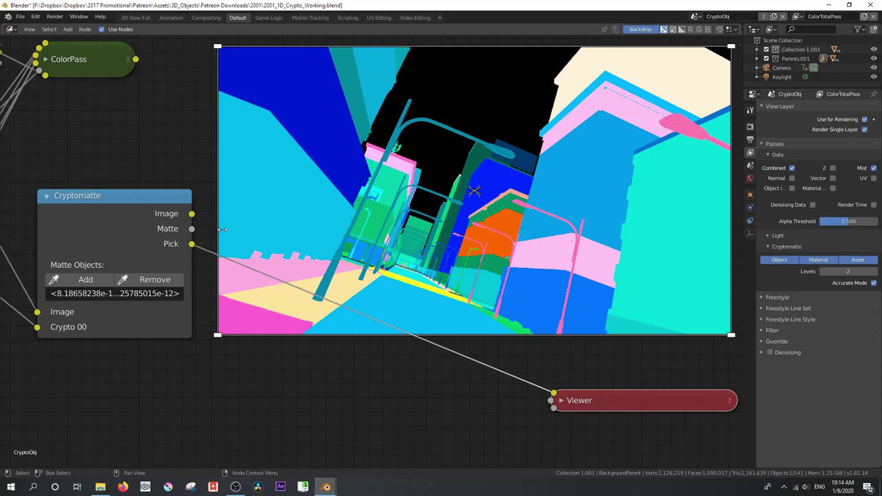
Step: Add the turquoise building parts at the image's right edge to Cryptomatte's matte objects by sampling three spots
{"action": "left_click", "coordinate": [87, 282]}
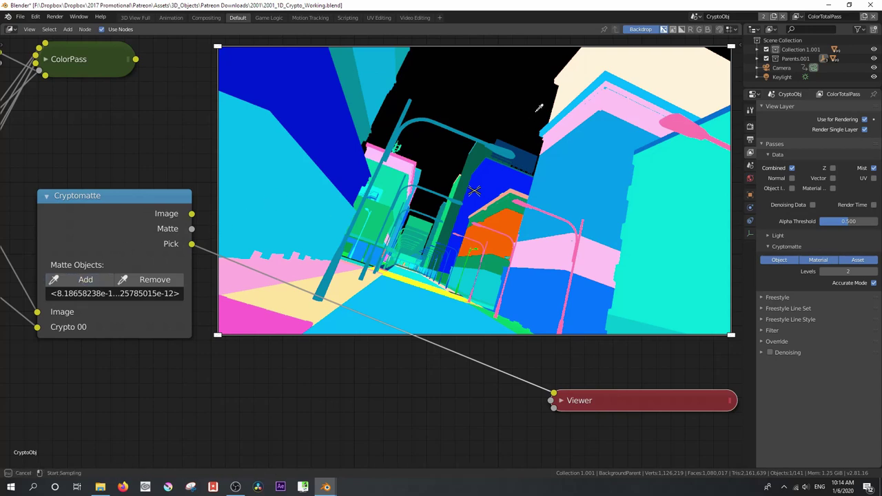
{"action": "left_click", "coordinate": [719, 112]}
{"action": "left_click", "coordinate": [98, 279]}
{"action": "left_click", "coordinate": [650, 183]}
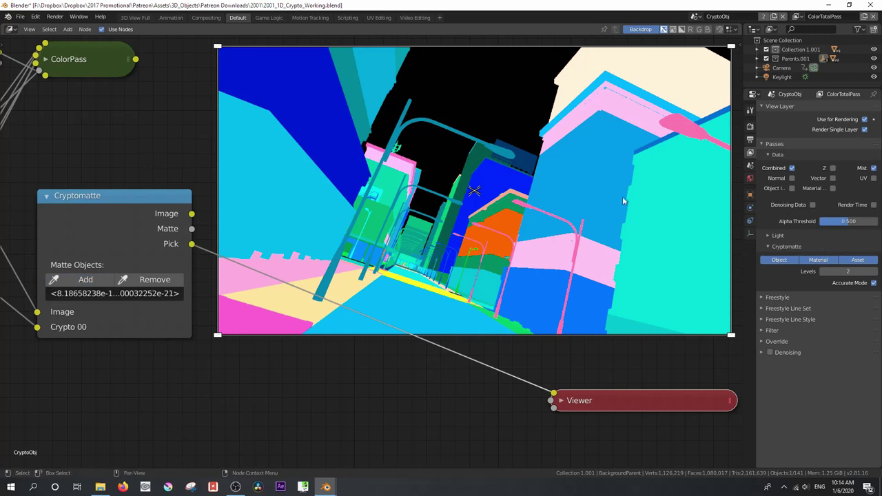
{"action": "left_click", "coordinate": [77, 282]}
{"action": "left_click", "coordinate": [618, 322]}
Step: Preview Cryptomatte's Matte output and finally the ColorPass output through the Viewer, spacing the Viewer and Cryptomatte nodes apart
{"action": "left_click_drag", "start_coordinate": [191, 229], "coordinate": [491, 362]}
{"action": "left_click_drag", "start_coordinate": [559, 395], "coordinate": [556, 394]}
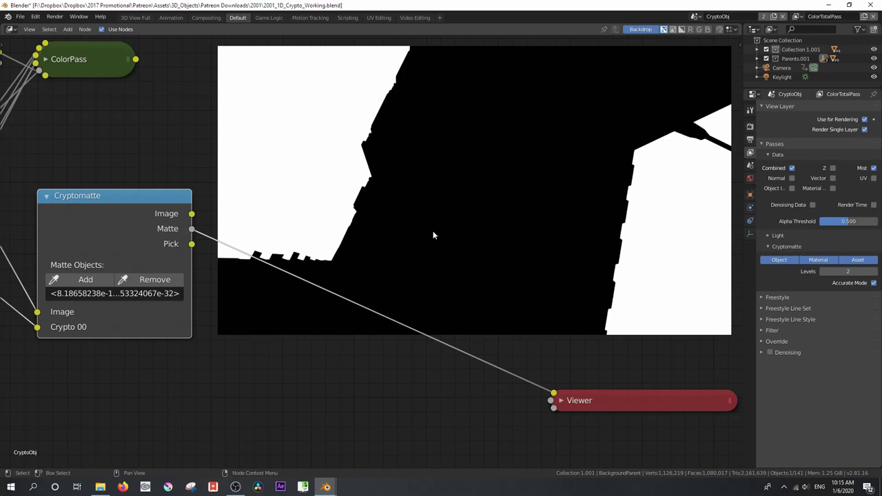
{"action": "scroll", "coordinate": [433, 235], "scroll_direction": "down", "scroll_amount": 2}
{"action": "left_click_drag", "start_coordinate": [200, 111], "coordinate": [500, 372]}
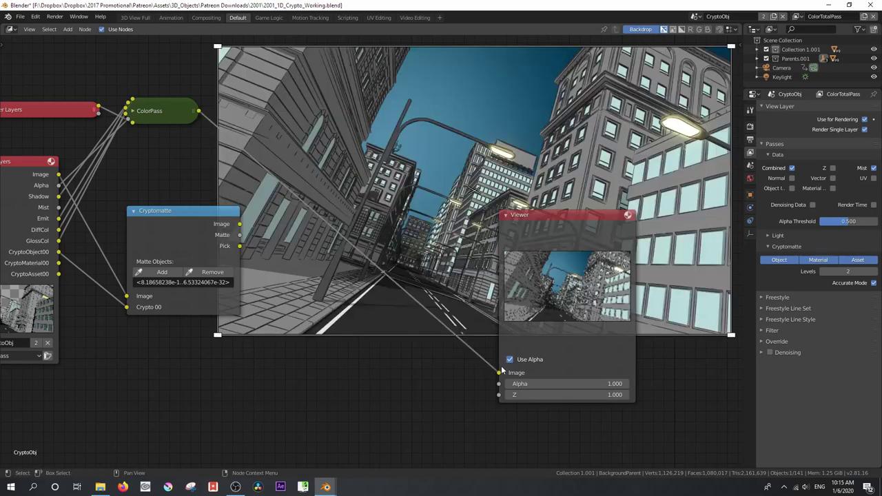
{"action": "left_click_drag", "start_coordinate": [542, 248], "coordinate": [584, 282]}
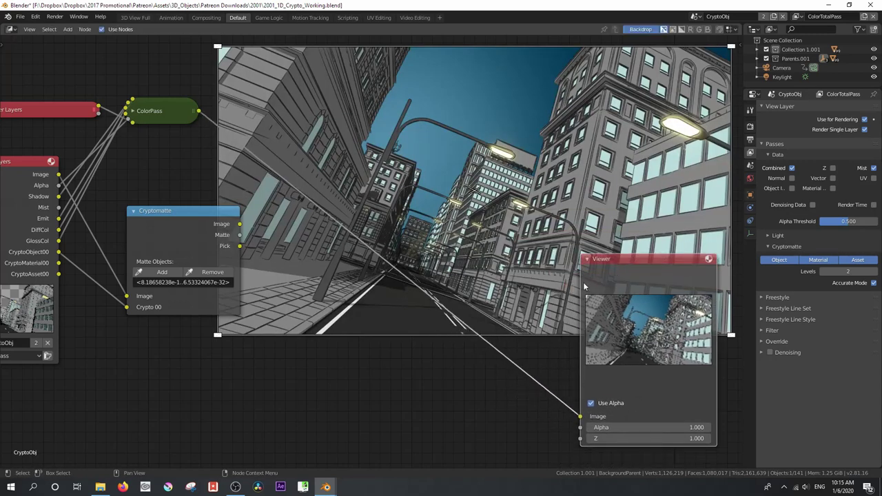
{"action": "left_click_drag", "start_coordinate": [166, 239], "coordinate": [137, 222]}
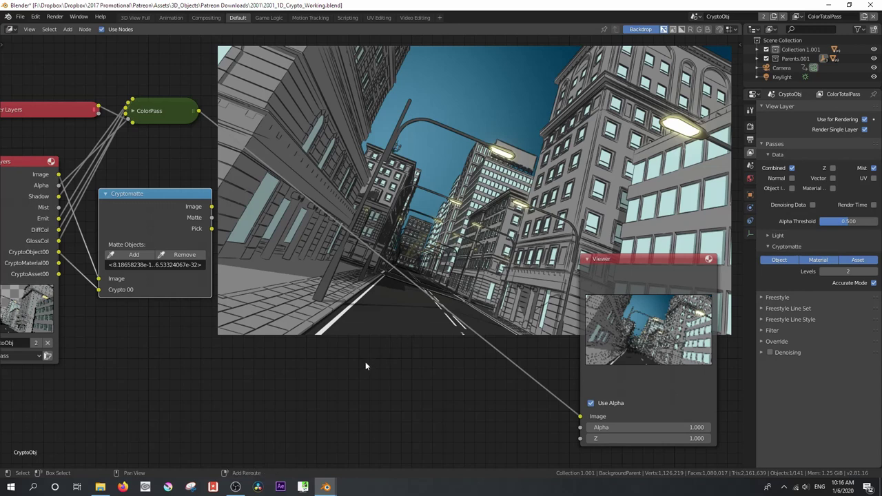
Step: Insert a Mix node between ColorPass and the Viewer, and connect Cryptomatte's Matte output to its Fac input
{"action": "key", "text": "shift+a"}
{"action": "mouse_move", "coordinate": [337, 330]}
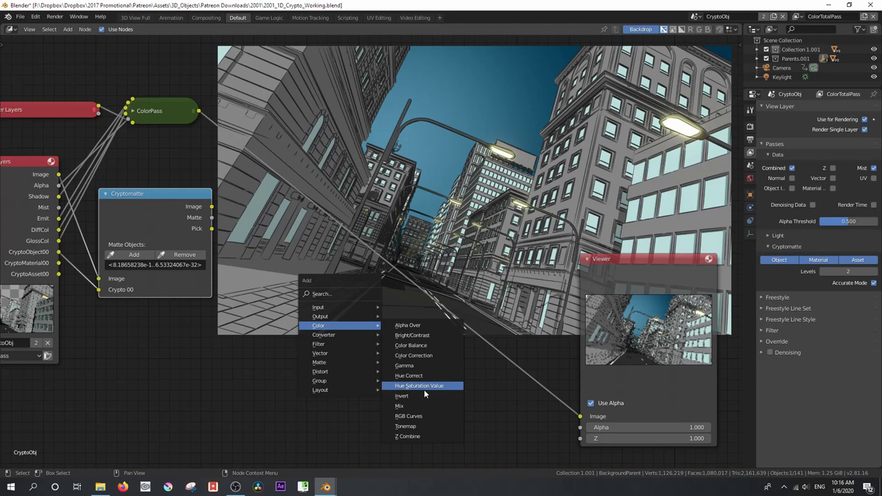
{"action": "left_click", "coordinate": [401, 406]}
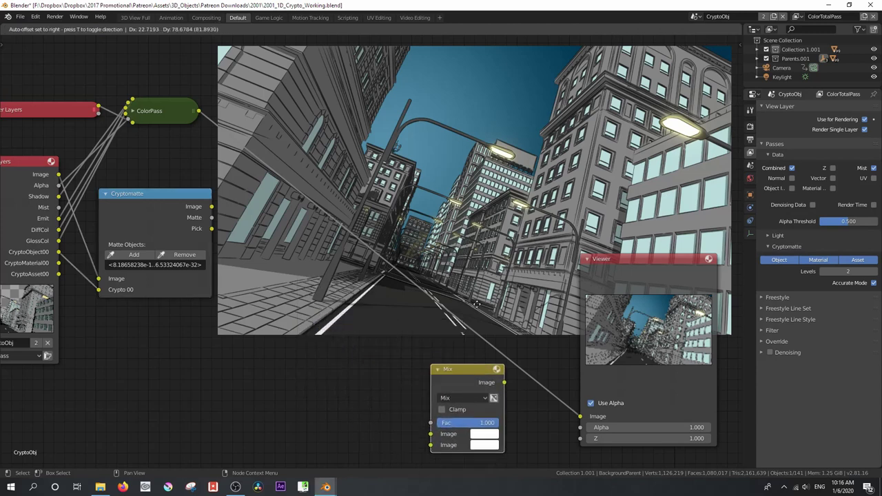
{"action": "left_click", "coordinate": [384, 273]}
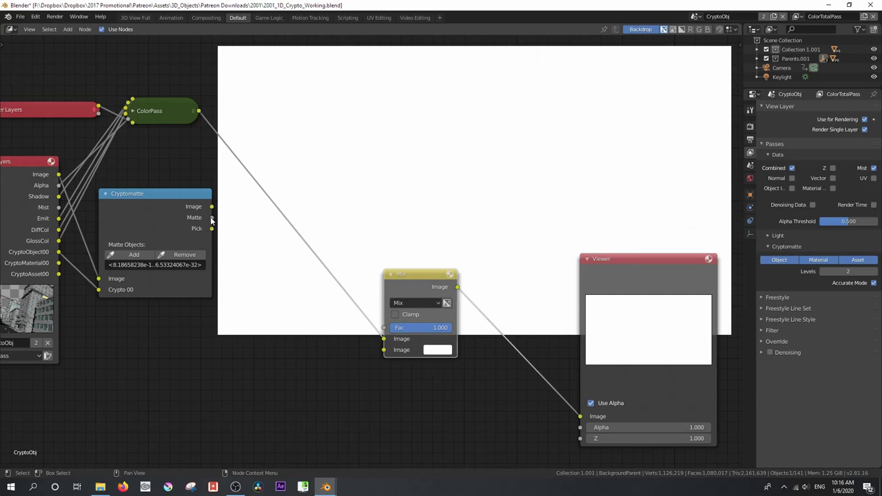
{"action": "left_click_drag", "start_coordinate": [212, 219], "coordinate": [385, 328]}
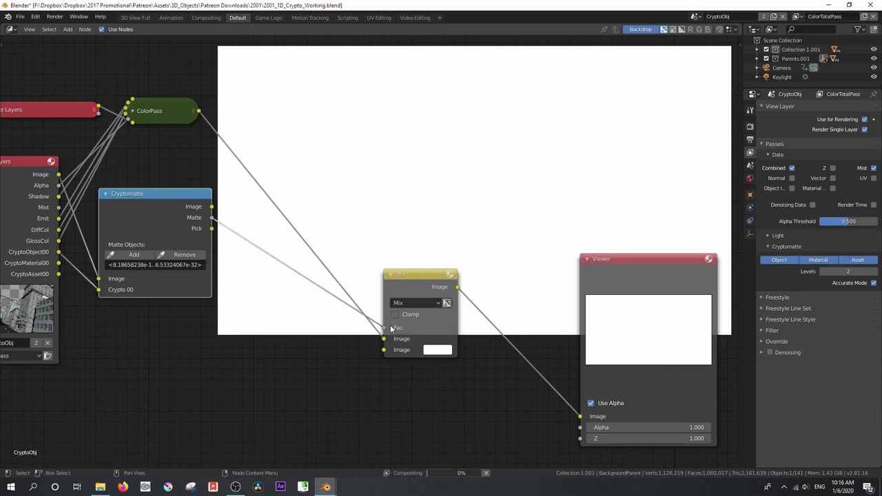
Step: Move the Mix node closer to Cryptomatte and bring the Viewer node next to it
{"action": "left_click_drag", "start_coordinate": [392, 275], "coordinate": [303, 215]}
{"action": "scroll", "coordinate": [325, 226], "scroll_direction": "up", "scroll_amount": 1}
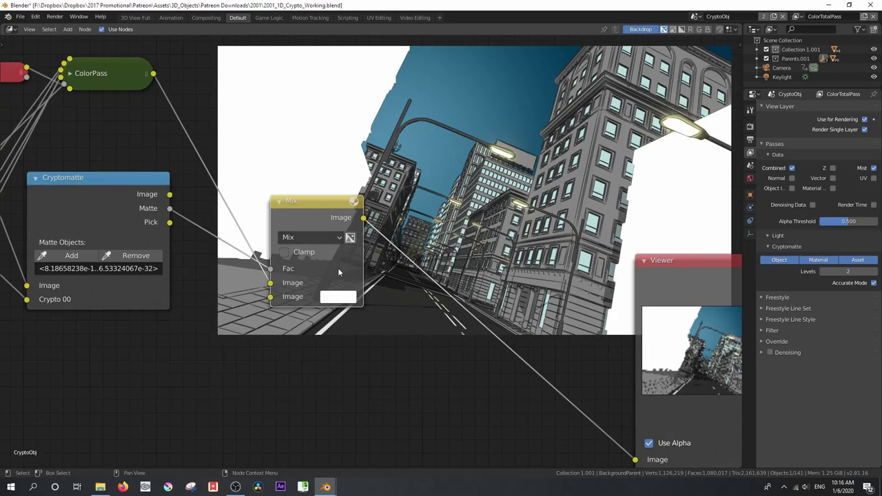
{"action": "middle_click_drag", "start_coordinate": [423, 103], "coordinate": [335, 197]}
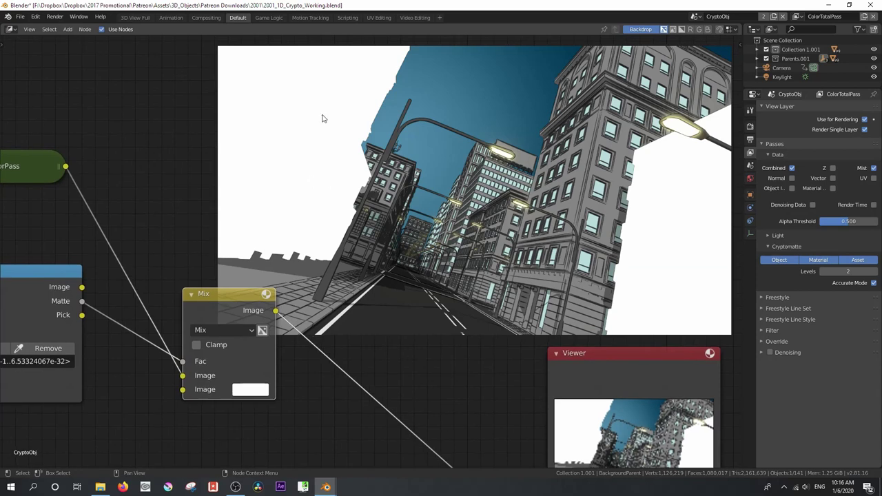
{"action": "left_click_drag", "start_coordinate": [621, 353], "coordinate": [421, 337]}
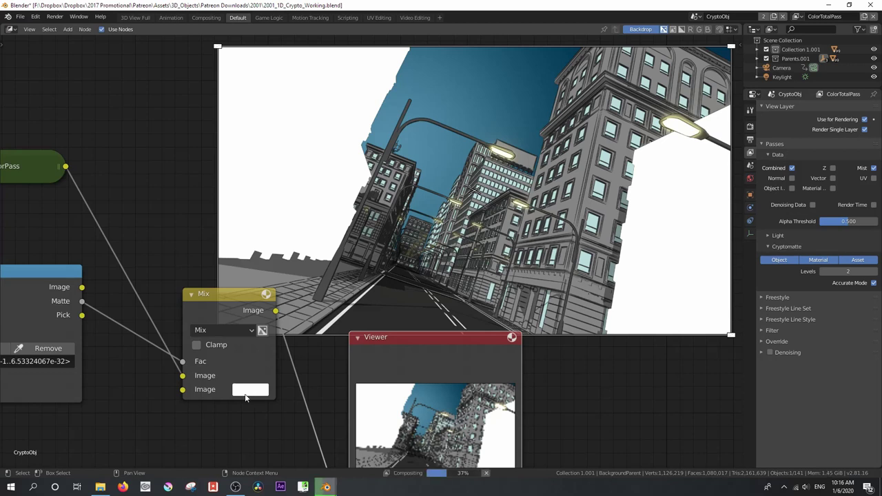
Step: Set the Mix node's second colour to yellow-orange (H 0.118, S 0.705, V 1.000) and its blend mode to Overlay
{"action": "left_click", "coordinate": [256, 392]}
{"action": "left_click", "coordinate": [306, 207]}
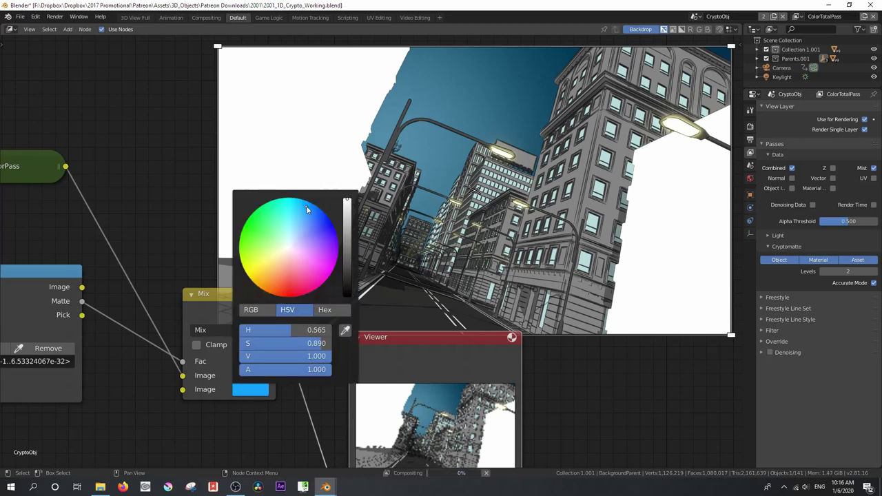
{"action": "left_click", "coordinate": [251, 390]}
{"action": "left_click", "coordinate": [267, 274]}
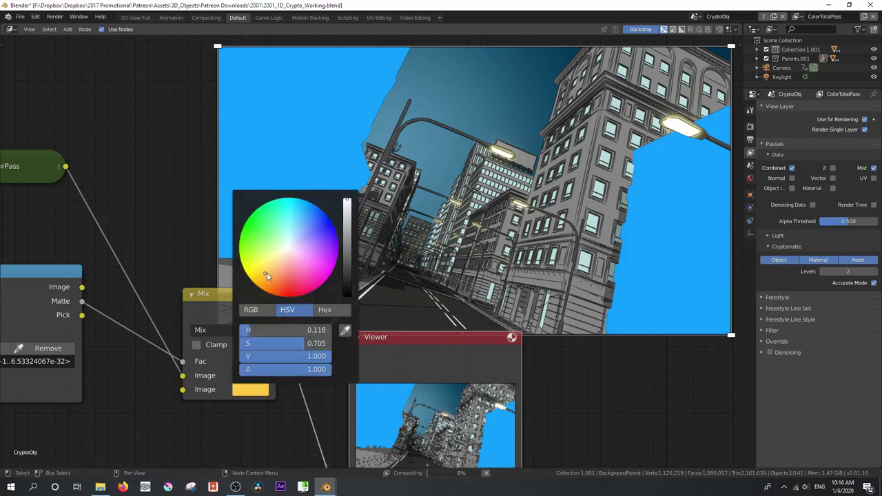
{"action": "left_click", "coordinate": [223, 330]}
{"action": "left_click", "coordinate": [224, 178]}
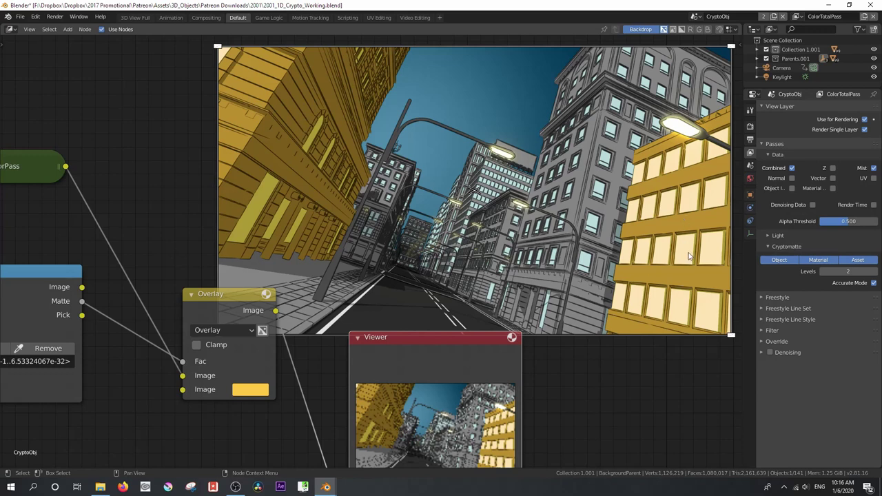
Step: Move the Viewer node farther away from the Overlay node
{"action": "left_click_drag", "start_coordinate": [438, 361], "coordinate": [588, 348]}
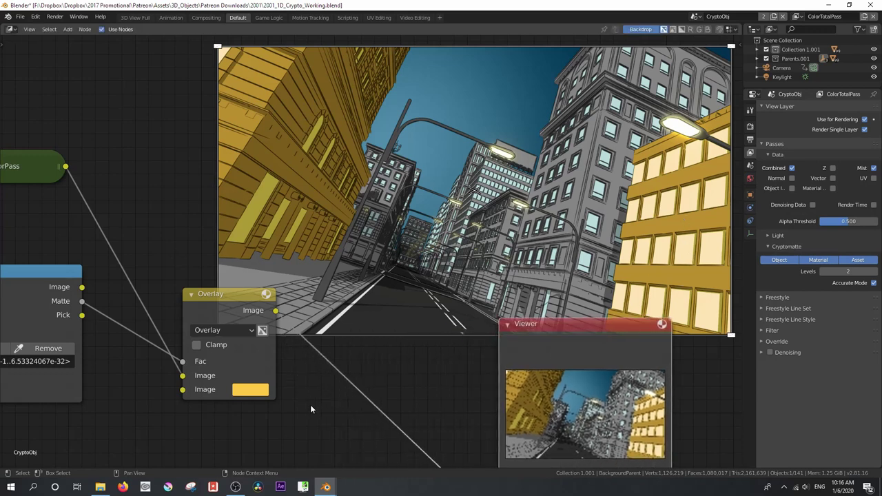
{"action": "scroll", "coordinate": [306, 407], "scroll_direction": "down", "scroll_amount": 2}
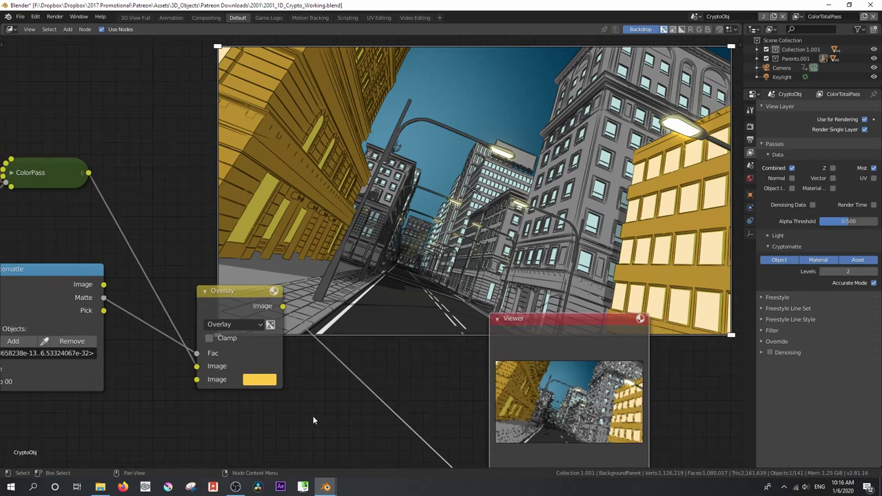
{"action": "middle_click_drag", "start_coordinate": [250, 409], "coordinate": [342, 394]}
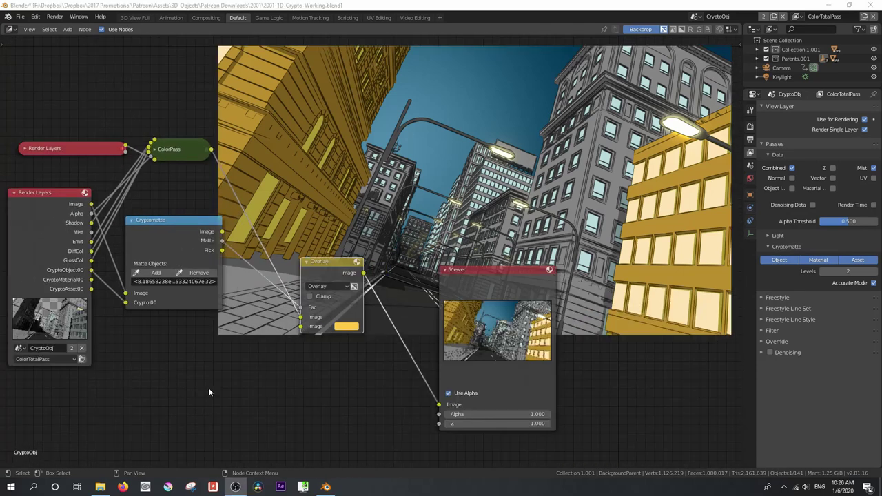
Step: Add an Image node below Cryptomatte, assign halftone.png to it, and widen the node
{"action": "key", "text": "shift+a"}
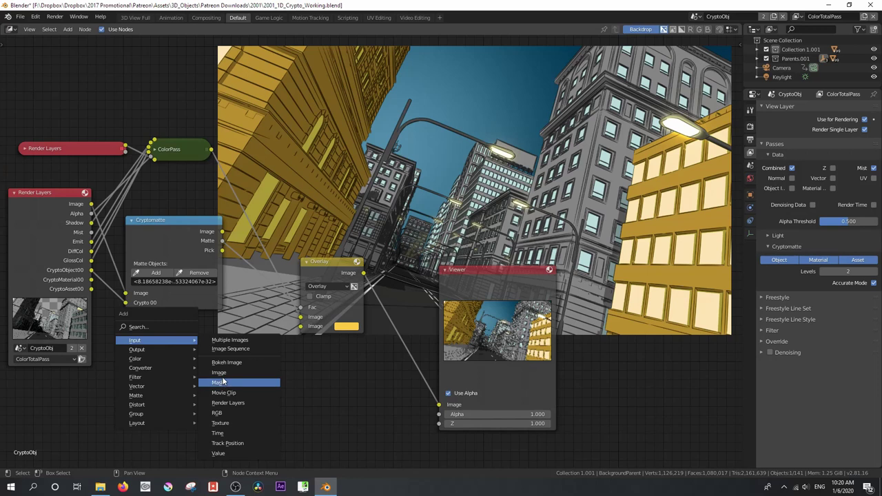
{"action": "left_click", "coordinate": [219, 372]}
{"action": "left_click", "coordinate": [142, 342]}
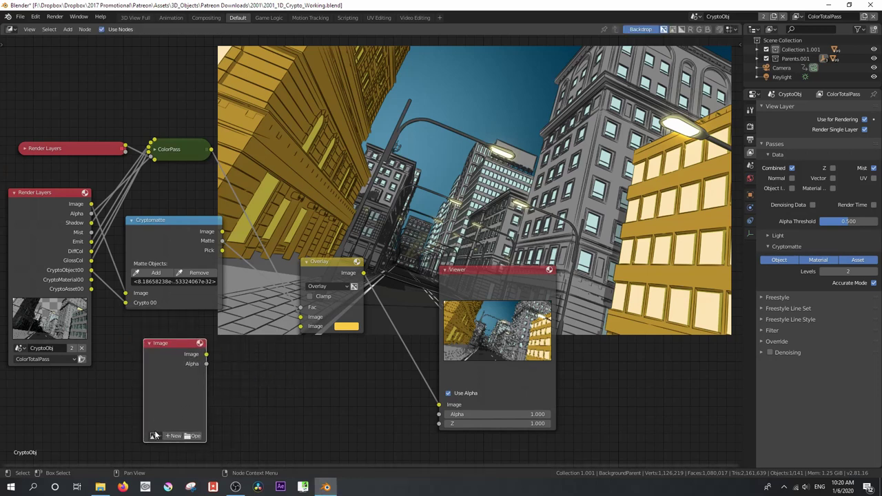
{"action": "left_click", "coordinate": [155, 435]}
{"action": "left_click", "coordinate": [178, 355]}
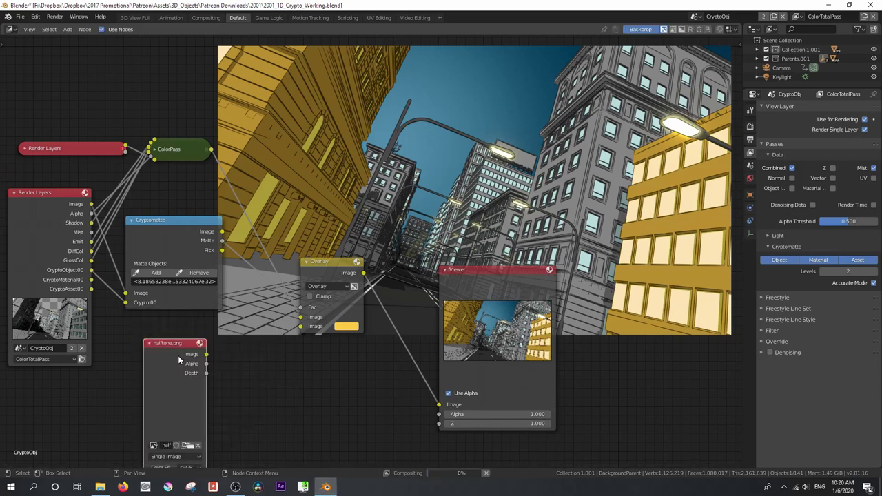
{"action": "left_click_drag", "start_coordinate": [171, 364], "coordinate": [167, 346]}
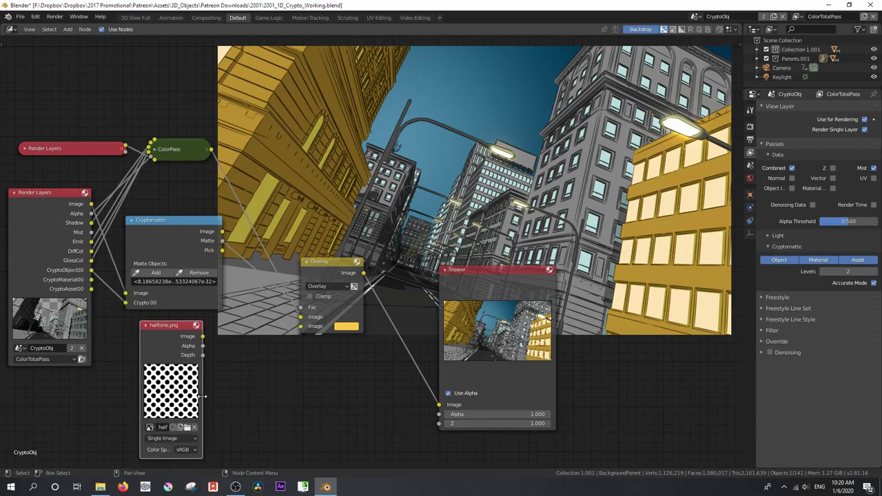
{"action": "left_click_drag", "start_coordinate": [204, 397], "coordinate": [222, 397]}
{"action": "left_click_drag", "start_coordinate": [153, 337], "coordinate": [138, 334]}
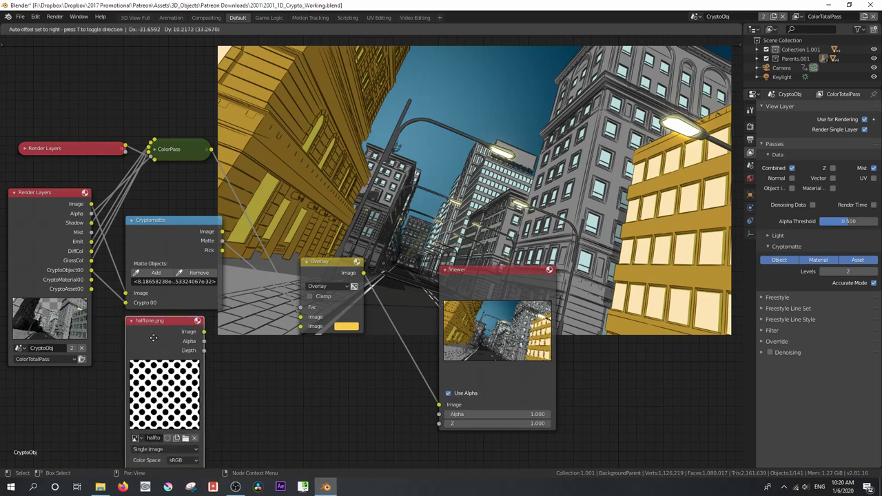
Step: Spread out the Viewer, Overlay and halftone.png nodes to make room between the halftone image and the Overlay node
{"action": "scroll", "coordinate": [209, 382], "scroll_direction": "down", "scroll_amount": 1}
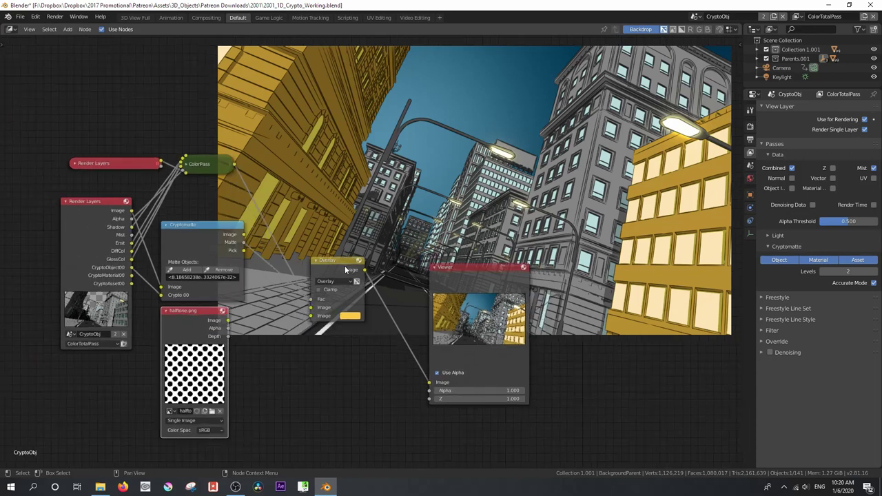
{"action": "left_click_drag", "start_coordinate": [461, 281], "coordinate": [549, 288]}
{"action": "left_click_drag", "start_coordinate": [331, 263], "coordinate": [403, 266]}
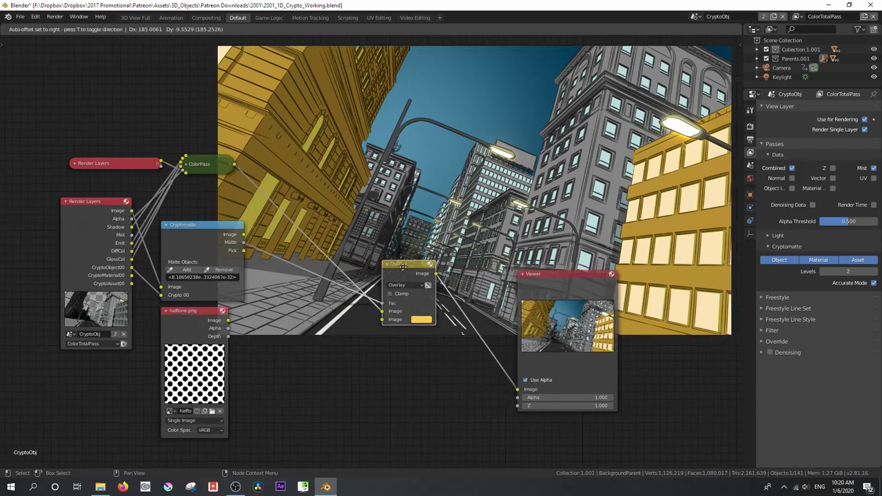
{"action": "left_click_drag", "start_coordinate": [207, 372], "coordinate": [199, 394]}
{"action": "middle_click_drag", "start_coordinate": [267, 370], "coordinate": [242, 364]}
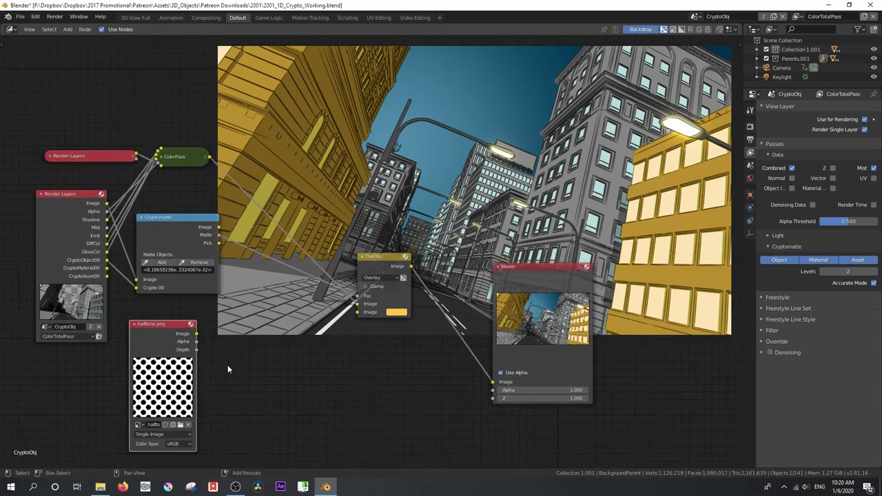
Step: Add a Transform node between the halftone.png image node and the Viewer
{"action": "key", "text": "shift+a"}
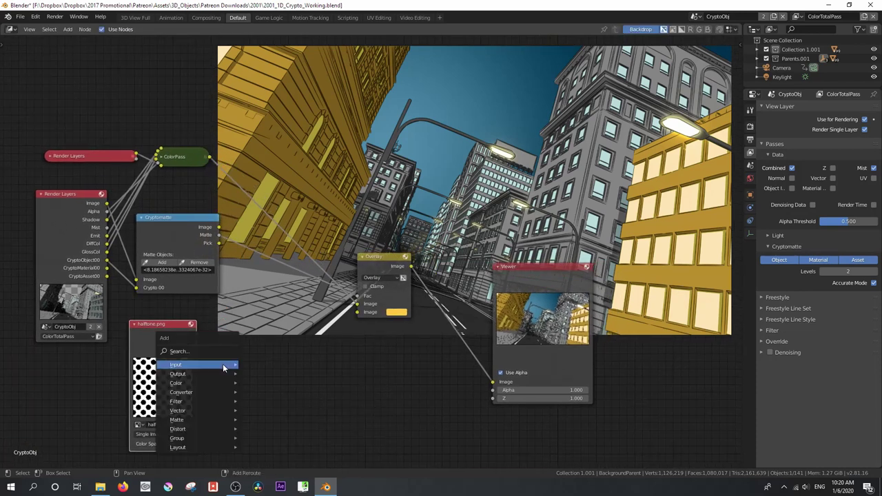
{"action": "mouse_move", "coordinate": [207, 429]}
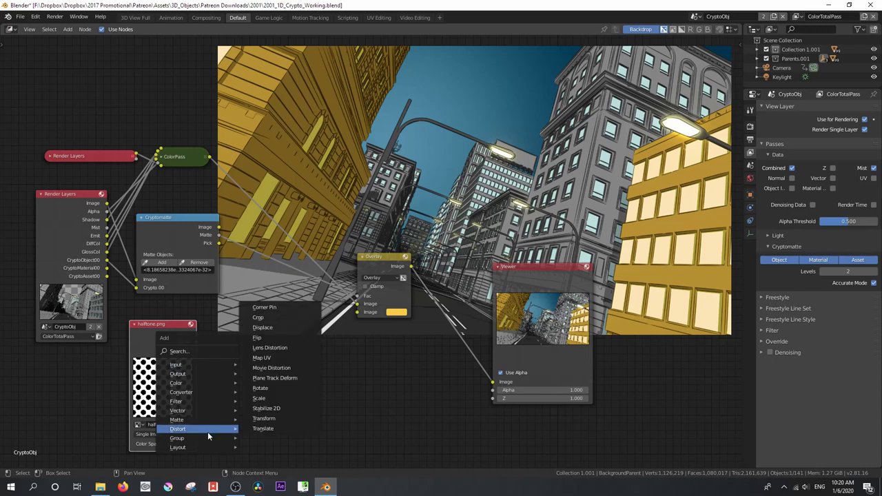
{"action": "left_click", "coordinate": [264, 419]}
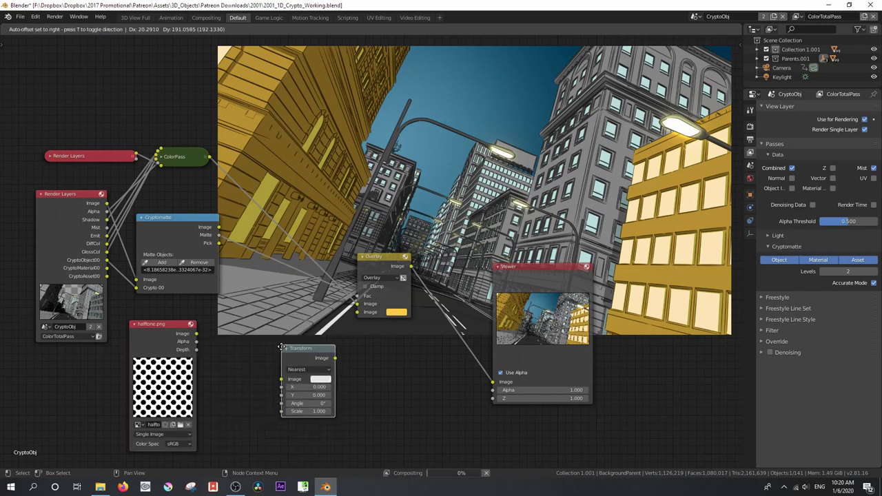
{"action": "left_click", "coordinate": [281, 339]}
Step: Add a Translate node between halftone.png and Transform and set its wrapping to Both Axes
{"action": "key", "text": "shift+a"}
{"action": "mouse_move", "coordinate": [228, 369]}
{"action": "left_click", "coordinate": [273, 370]}
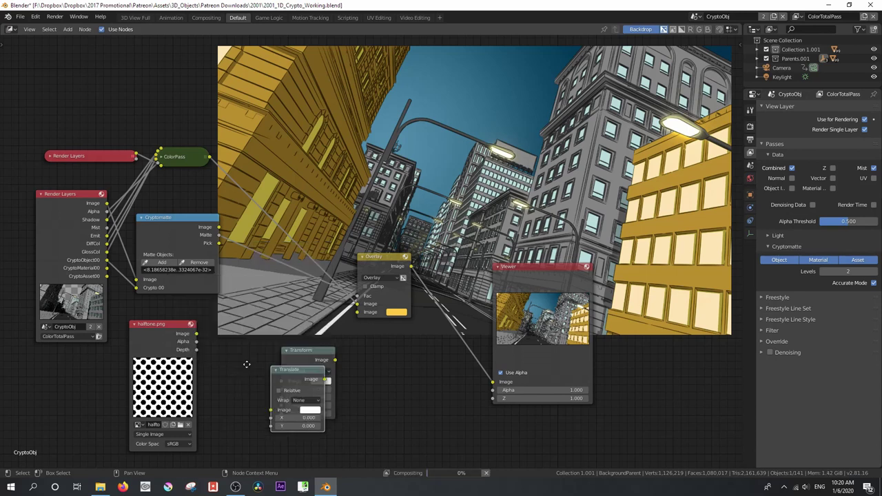
{"action": "left_click", "coordinate": [213, 366]}
{"action": "left_click", "coordinate": [243, 381]}
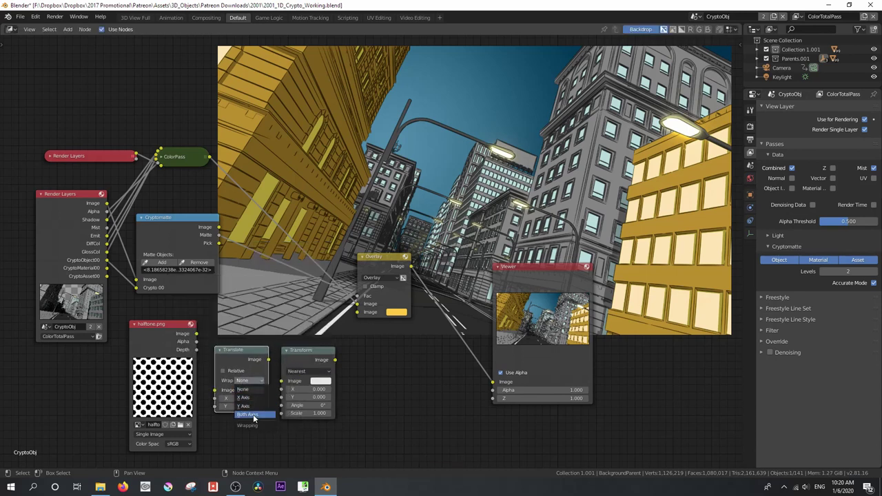
{"action": "left_click", "coordinate": [250, 414]}
Step: Connect the halftone image through the Translate node into Transform, and collapse the Translate node
{"action": "left_click_drag", "start_coordinate": [197, 333], "coordinate": [214, 390]}
{"action": "left_click", "coordinate": [222, 352]}
{"action": "key", "text": "h"}
{"action": "left_click_drag", "start_coordinate": [241, 352], "coordinate": [278, 357]}
Step: Set the Transform node's angle to 45° and scale to 0.500, and link its output to the Overlay node's second Image input
{"action": "scroll", "coordinate": [277, 357], "scroll_direction": "up", "scroll_amount": 3}
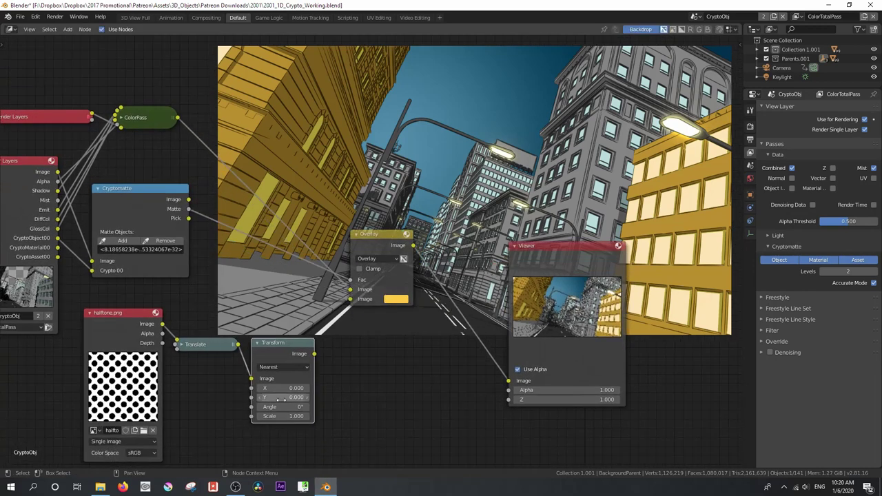
{"action": "left_click", "coordinate": [289, 407]}
{"action": "type", "text": "45"}
{"action": "key", "text": "Return"}
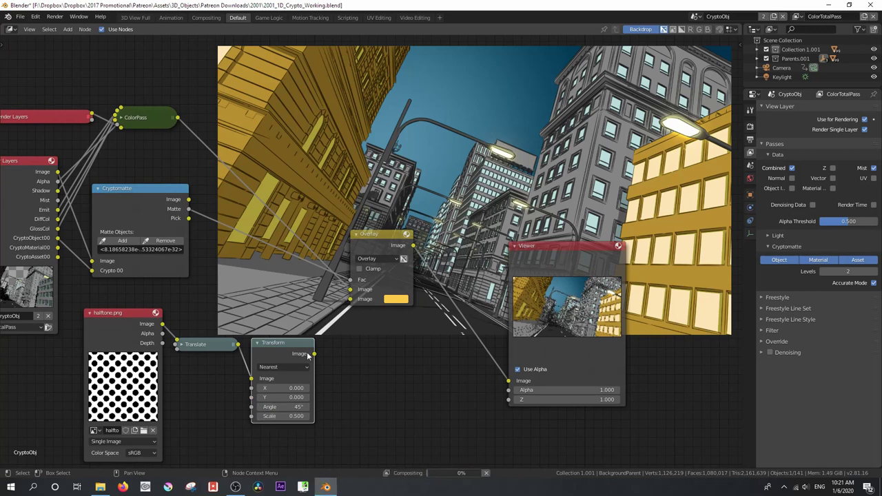
{"action": "left_click_drag", "start_coordinate": [315, 354], "coordinate": [354, 302]}
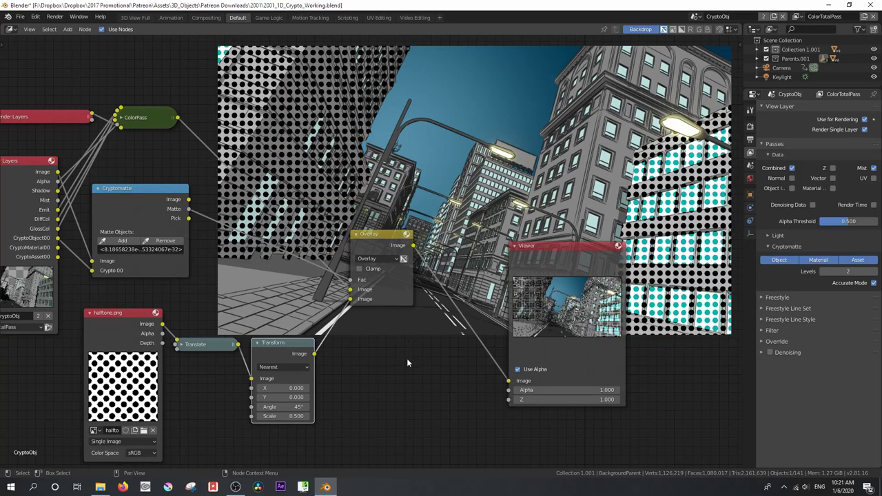
Step: Set the Transform node's scale to 0.100 to make the halftone dots finer
{"action": "scroll", "coordinate": [407, 354], "scroll_direction": "down", "scroll_amount": 1}
{"action": "middle_click_drag", "start_coordinate": [407, 354], "coordinate": [382, 362]}
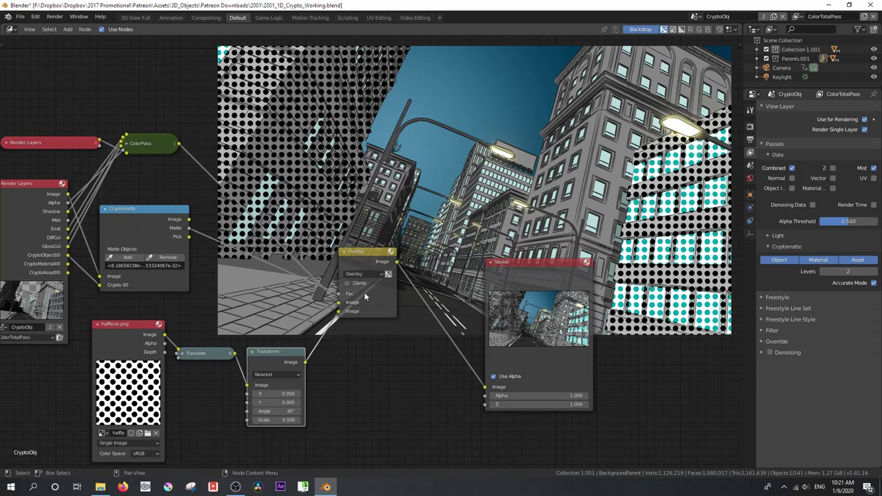
{"action": "left_click", "coordinate": [289, 411]}
{"action": "type", "text": "45"}
{"action": "key", "text": "Return"}
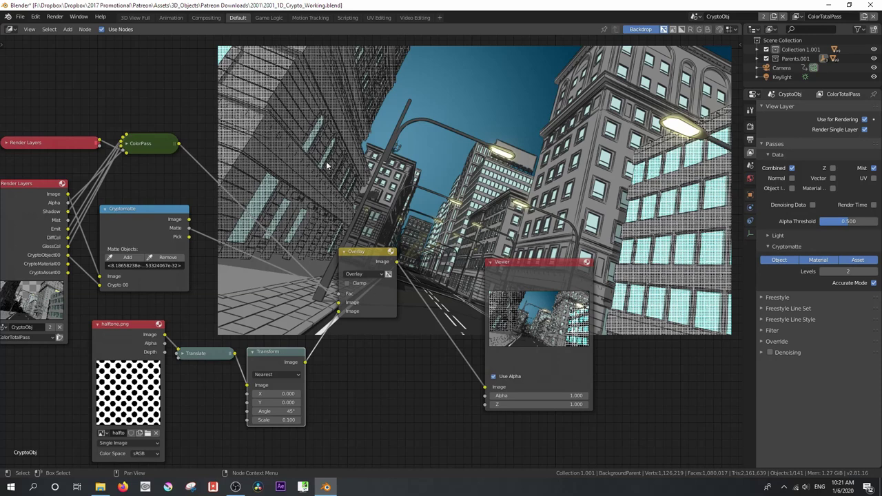
Step: Detach the Overlay node's input links and move it with the halftone nodes out of the way below Cryptomatte
{"action": "middle_click_drag", "start_coordinate": [390, 208], "coordinate": [394, 253]}
{"action": "scroll", "coordinate": [393, 253], "scroll_direction": "down", "scroll_amount": 1}
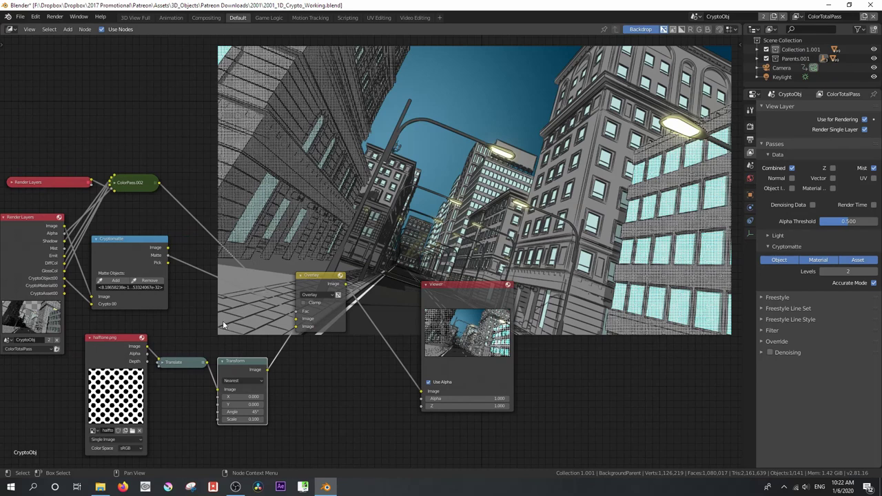
{"action": "left_click_drag", "start_coordinate": [449, 299], "coordinate": [532, 319]}
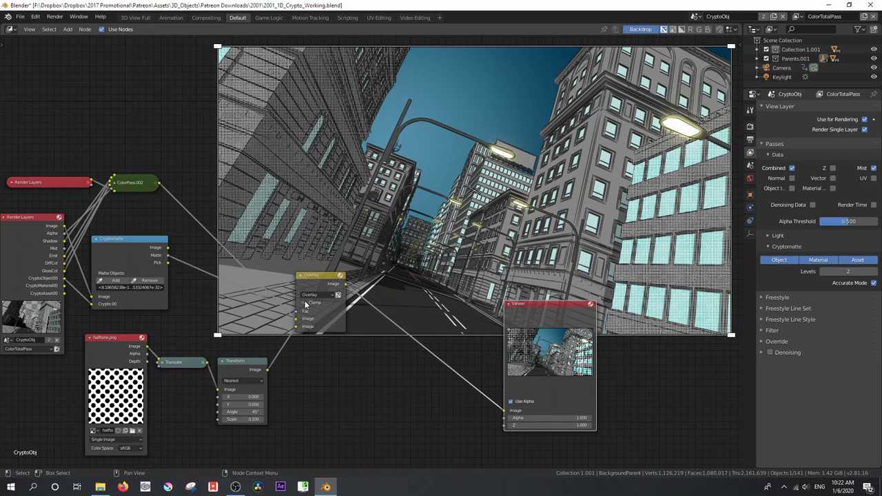
{"action": "left_click_drag", "start_coordinate": [297, 319], "coordinate": [295, 329]}
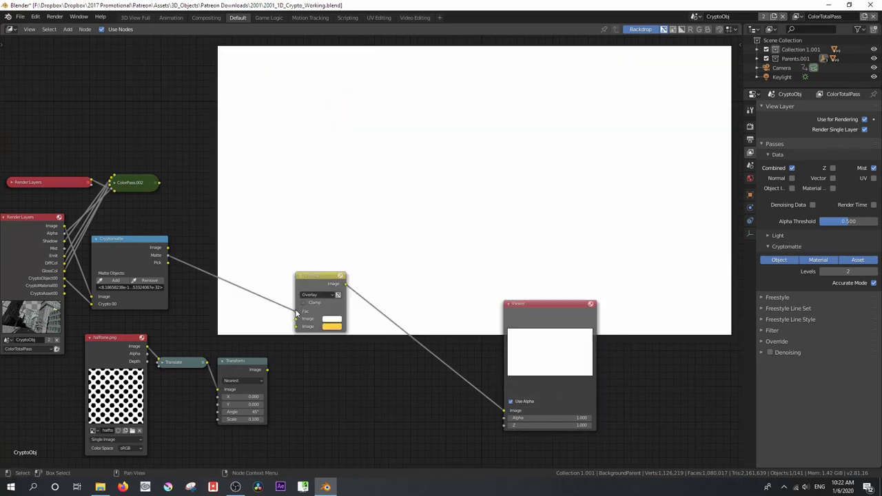
{"action": "key", "text": "ctrl+z"}
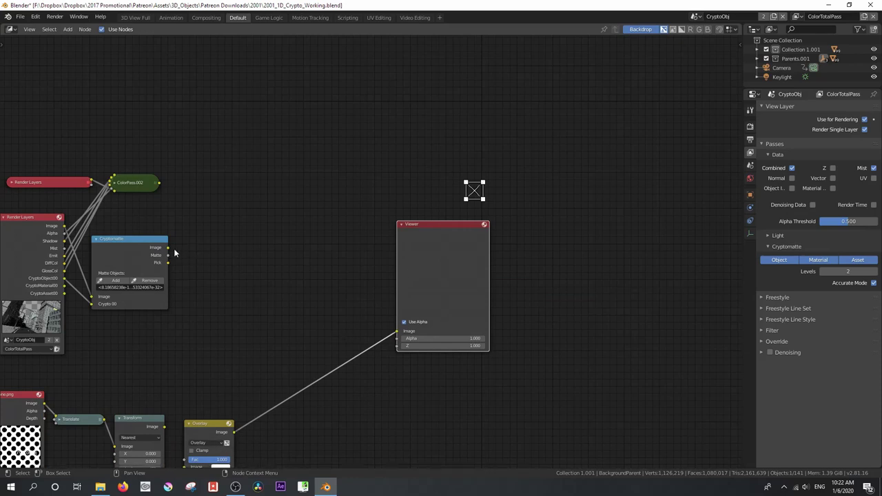
Step: Link the Cryptomatte Pick output to the Viewer and clear all entries from Matte Objects
{"action": "left_click_drag", "start_coordinate": [168, 263], "coordinate": [400, 333]}
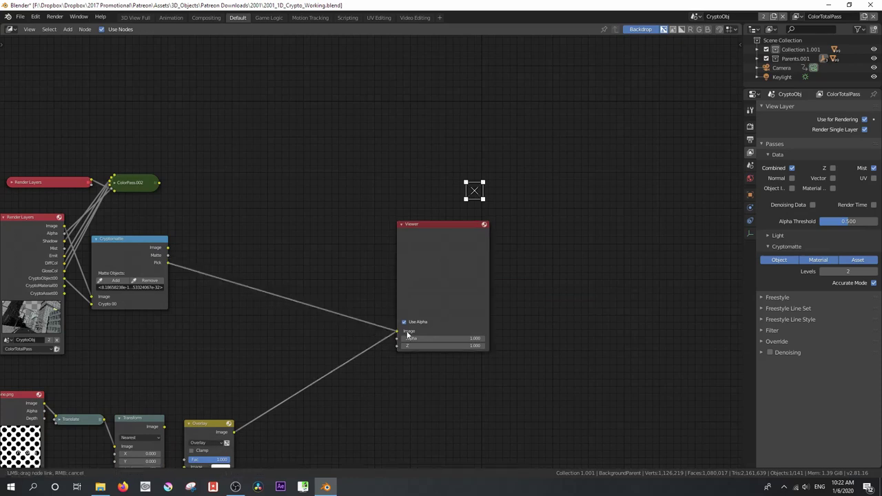
{"action": "scroll", "coordinate": [67, 302], "scroll_direction": "up", "scroll_amount": 3}
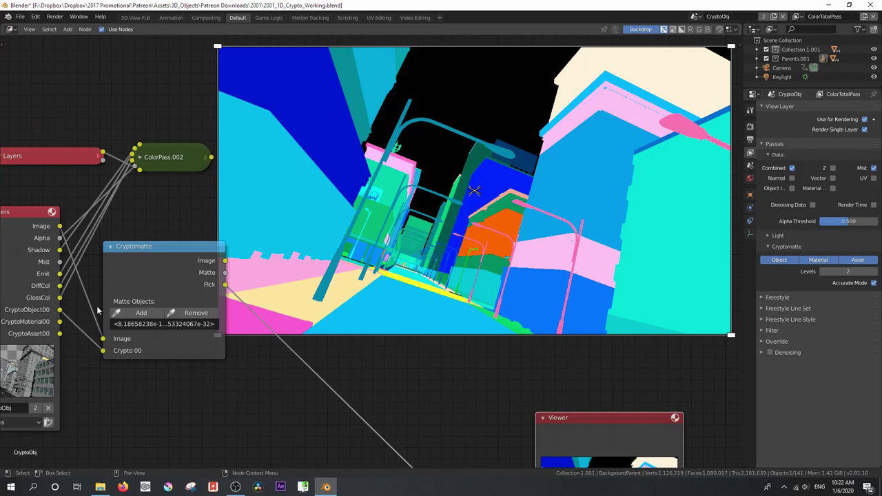
{"action": "left_click", "coordinate": [159, 316]}
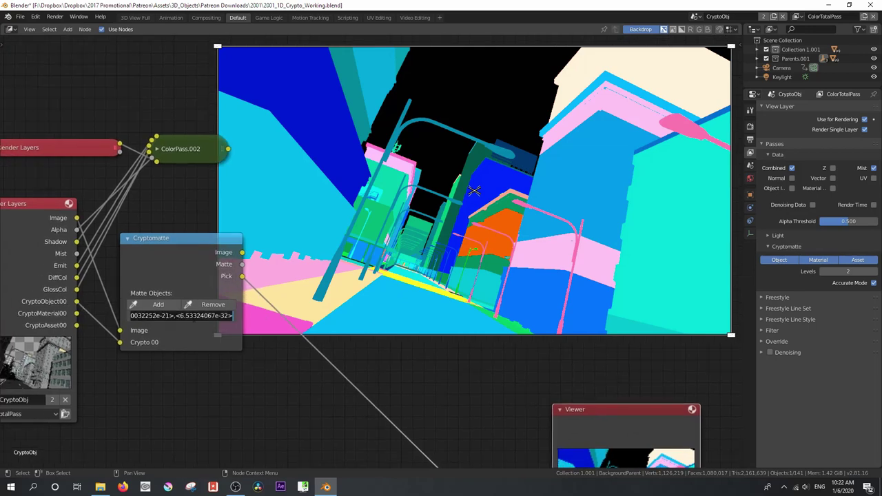
{"action": "key", "text": "ctrl+a"}
{"action": "key", "text": "BackSpace"}
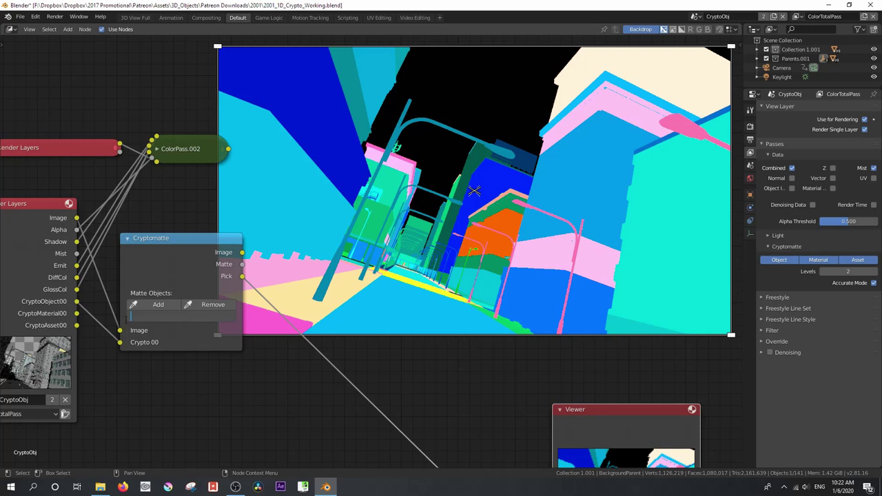
{"action": "left_click", "coordinate": [78, 316]}
Step: Connect the CryptoMaterial00 pass to Cryptomatte's Crypto 00 input and move the Viewer node closer
{"action": "left_click_drag", "start_coordinate": [76, 313], "coordinate": [123, 344]}
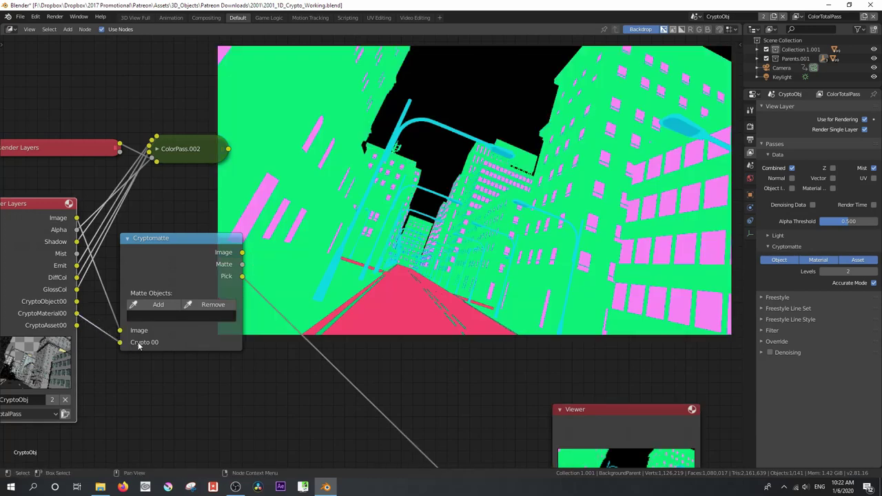
{"action": "middle_click_drag", "start_coordinate": [308, 268], "coordinate": [275, 263]}
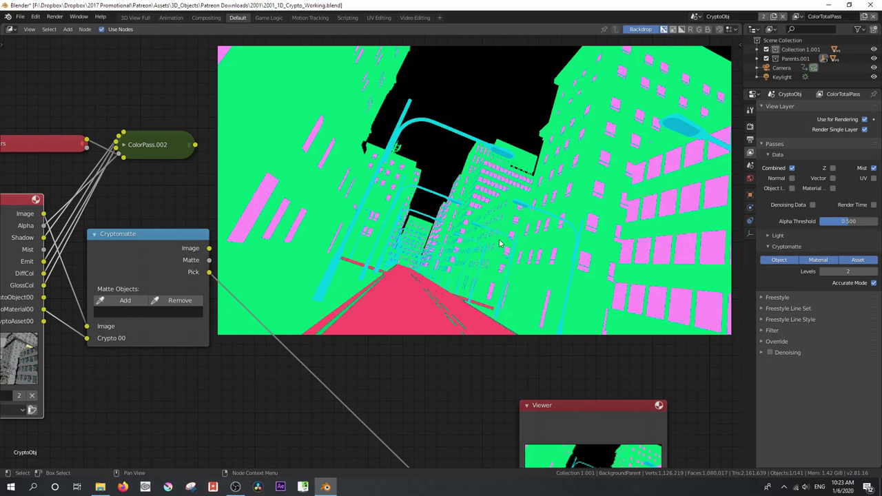
{"action": "left_click_drag", "start_coordinate": [549, 404], "coordinate": [494, 370]}
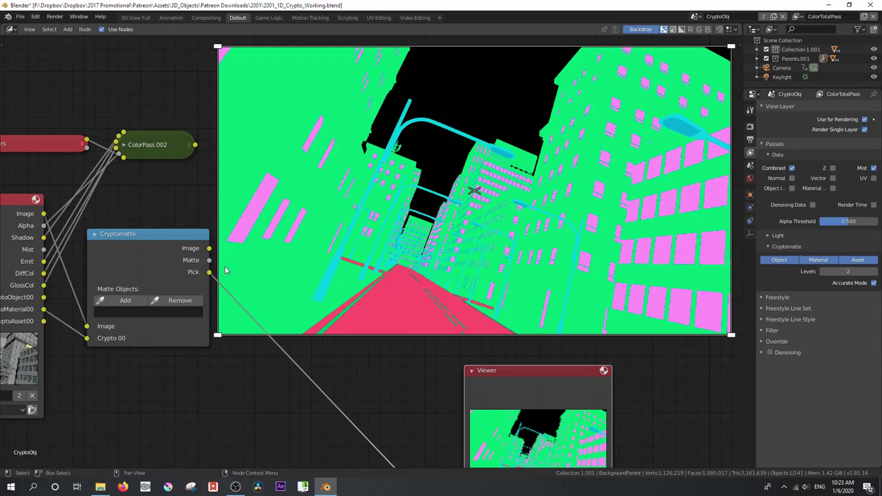
Step: Add the green building material and the cyan street-lamp material to Cryptomatte's matte by sampling them in the backdrop
{"action": "left_click", "coordinate": [118, 301]}
{"action": "left_click", "coordinate": [275, 123]}
{"action": "left_click", "coordinate": [123, 300]}
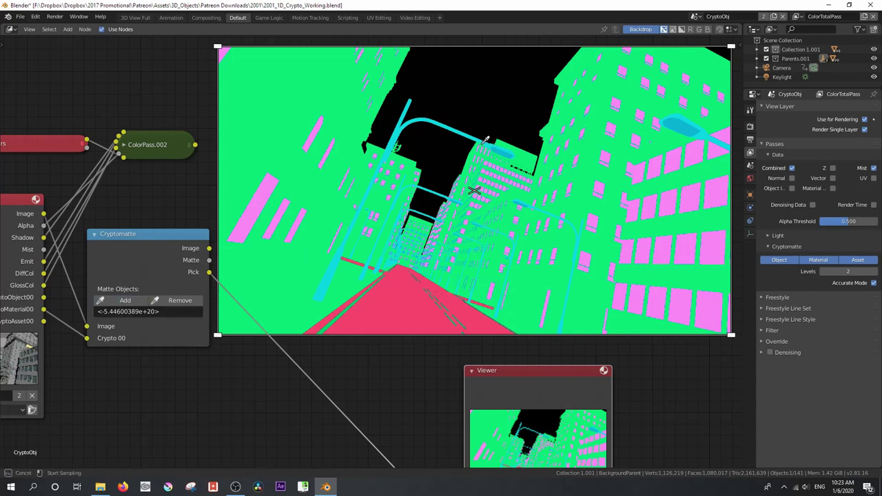
{"action": "left_click", "coordinate": [471, 147]}
{"action": "left_click", "coordinate": [504, 150]}
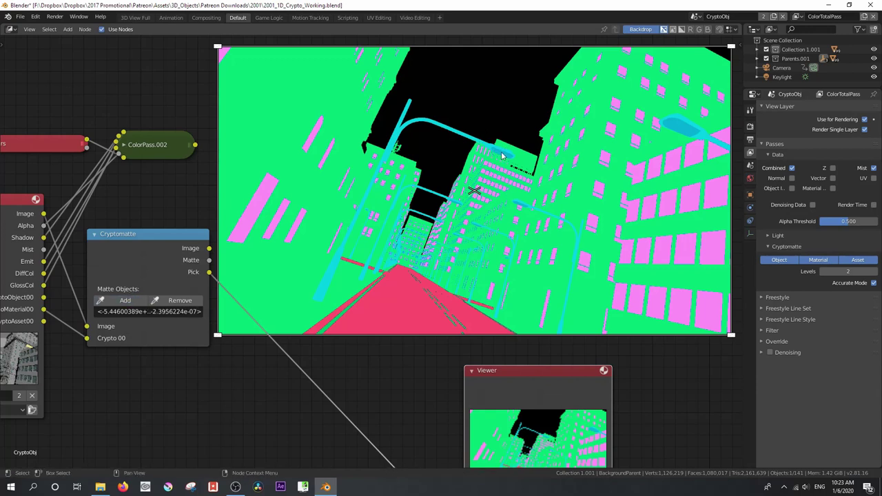
Step: Link Cryptomatte's Matte output to the Viewer and move the Viewer away to leave room for more nodes
{"action": "left_click_drag", "start_coordinate": [534, 412], "coordinate": [551, 378]}
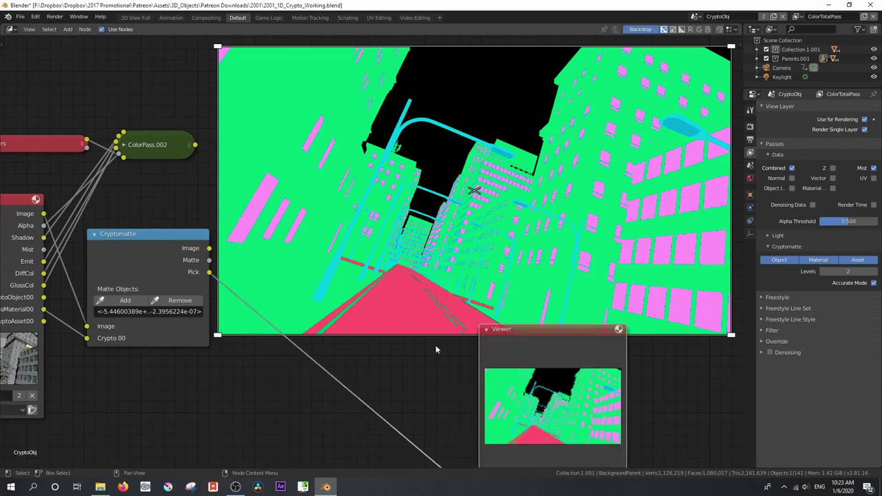
{"action": "key", "text": "g"}
{"action": "left_click", "coordinate": [424, 315]}
{"action": "left_click_drag", "start_coordinate": [209, 260], "coordinate": [494, 463]}
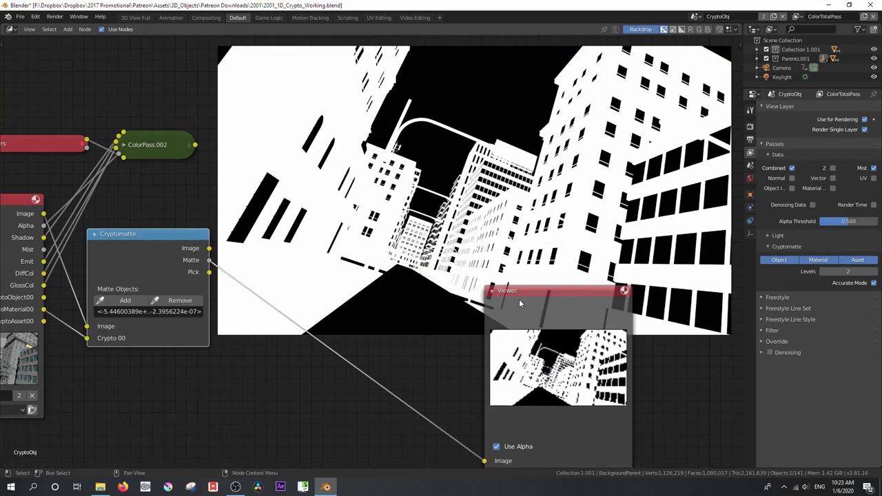
{"action": "left_click_drag", "start_coordinate": [519, 299], "coordinate": [537, 375]}
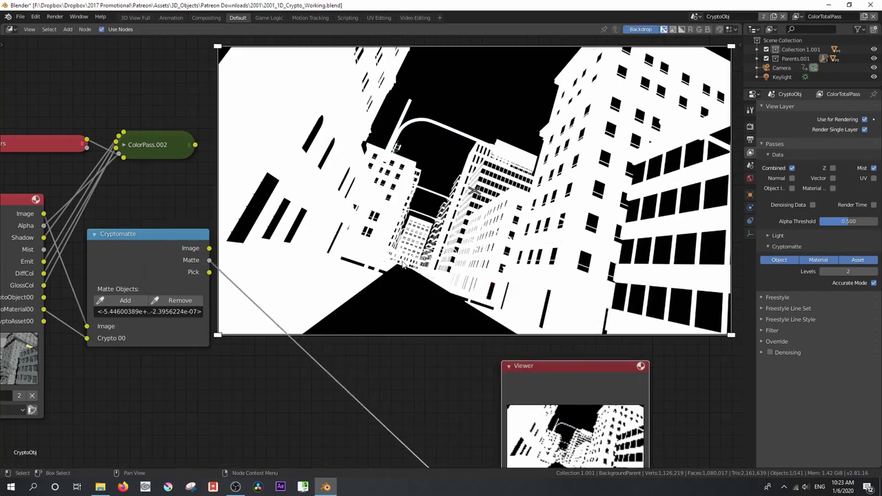
{"action": "key", "text": "g"}
{"action": "left_click", "coordinate": [467, 369]}
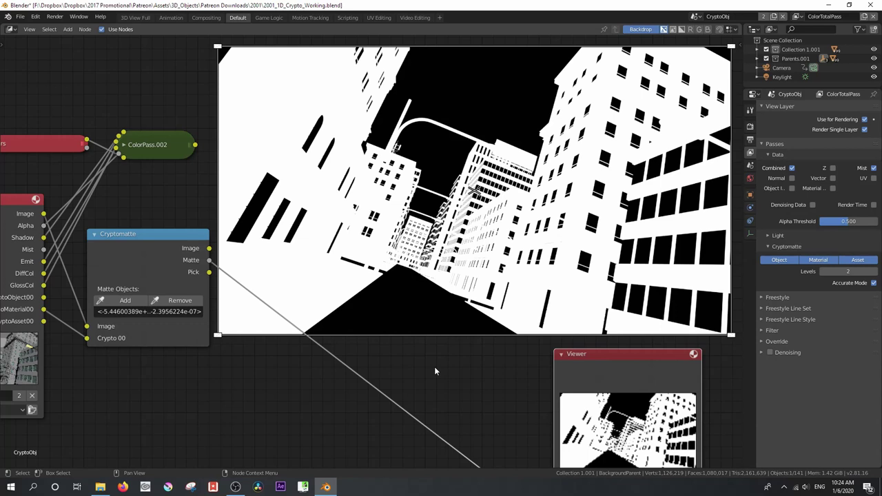
Step: Add a Dilate/Erode node beside Cryptomatte
{"action": "key", "text": "shift+a"}
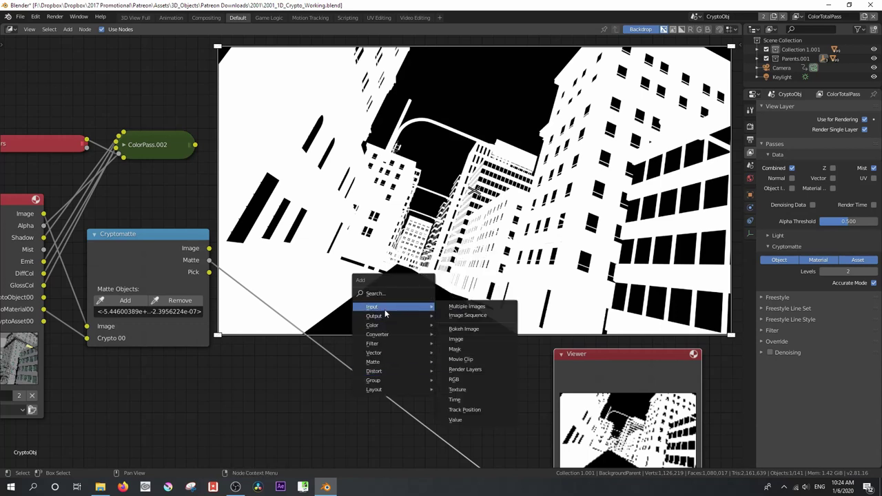
{"action": "mouse_move", "coordinate": [386, 343]}
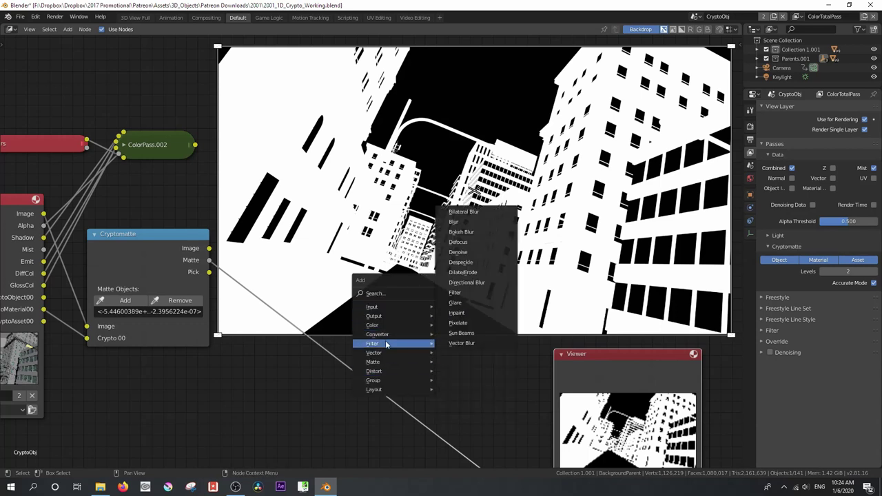
{"action": "left_click", "coordinate": [464, 272]}
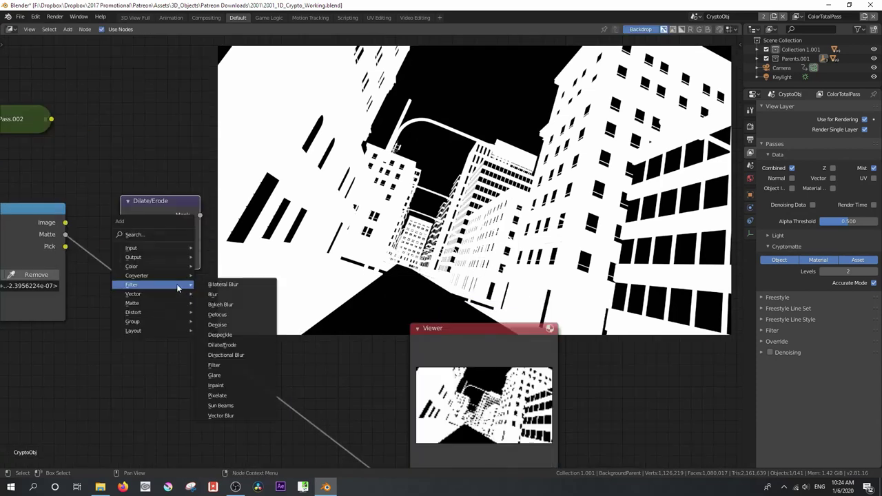
Step: Add a Mix node after Dilate/Erode and set its blend mode to Subtract
{"action": "mouse_move", "coordinate": [158, 266]}
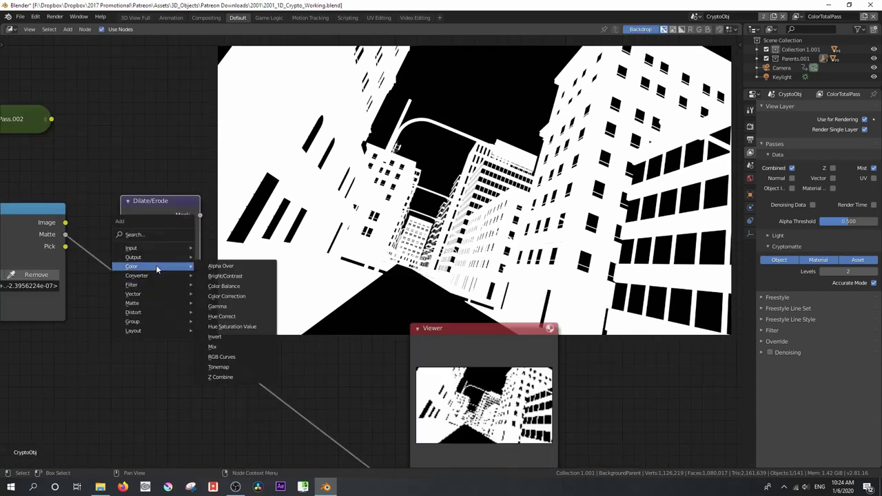
{"action": "left_click", "coordinate": [222, 348]}
{"action": "left_click", "coordinate": [242, 198]}
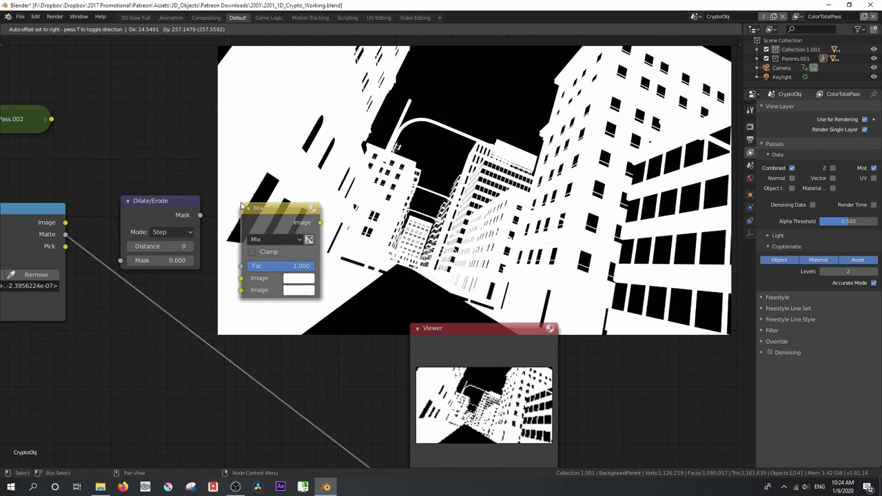
{"action": "left_click", "coordinate": [265, 239]}
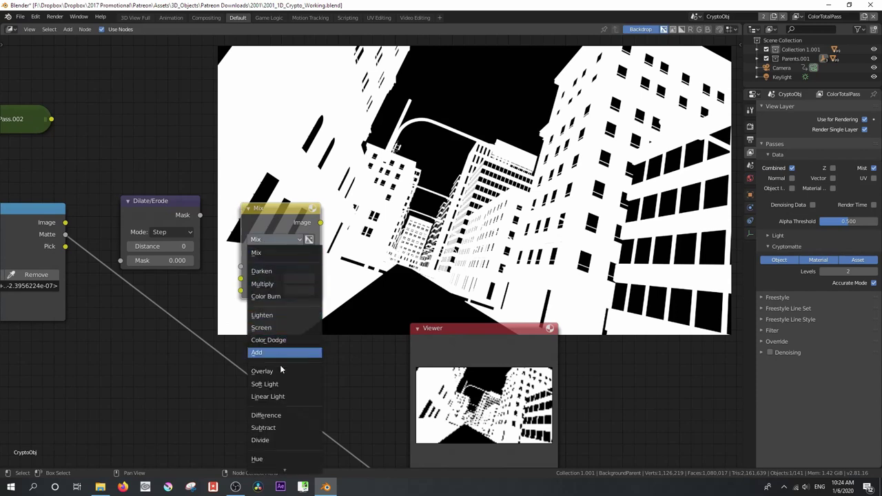
{"action": "left_click", "coordinate": [264, 427]}
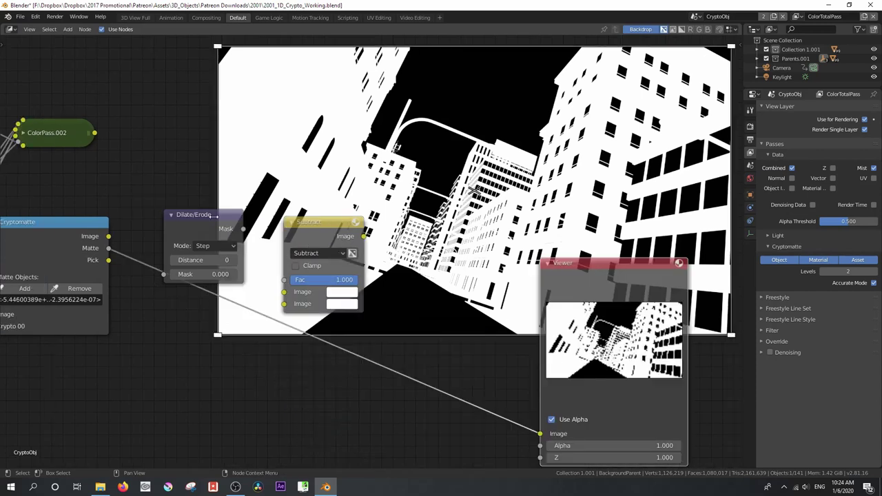
Step: Add a Reroute on the Cryptomatte Matte link to branch the matte into Dilate/Erode's Mask input
{"action": "left_click_drag", "start_coordinate": [215, 215], "coordinate": [232, 208]}
{"action": "key", "text": "shift+a"}
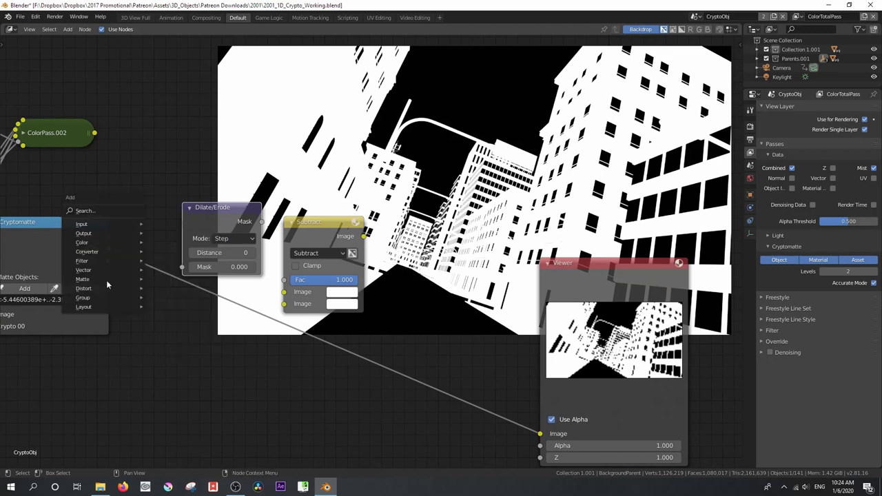
{"action": "mouse_move", "coordinate": [131, 307]}
{"action": "left_click", "coordinate": [158, 317]}
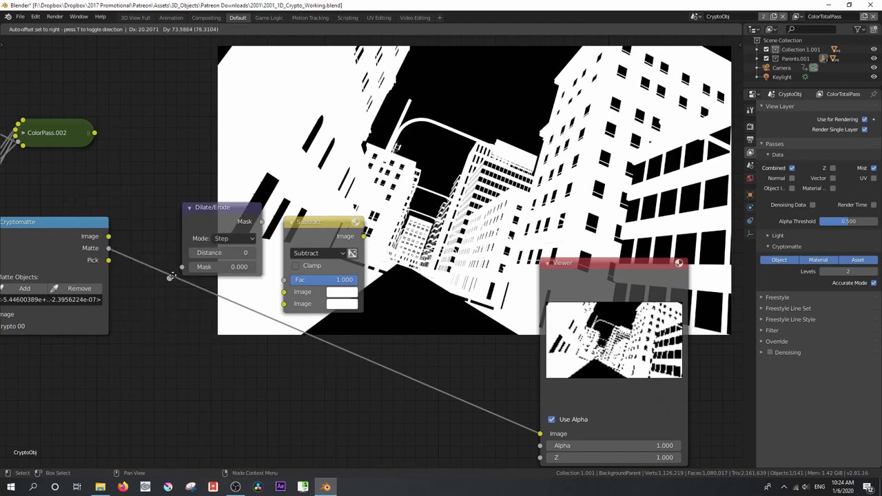
{"action": "left_click", "coordinate": [185, 285]}
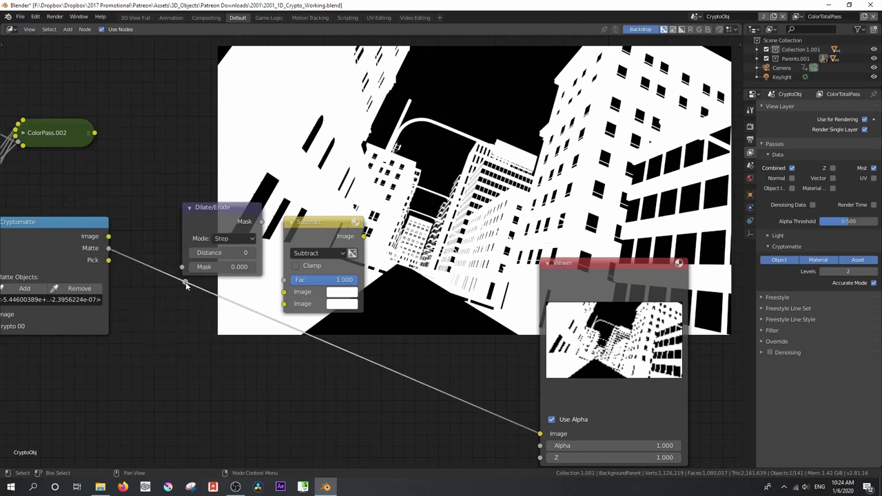
Step: Add a Set Alpha node after the Subtract node
{"action": "key", "text": "shift+a"}
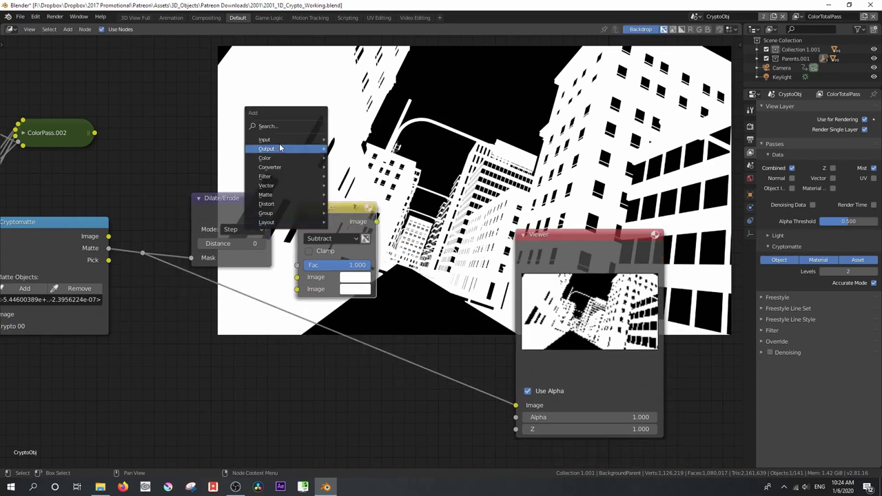
{"action": "mouse_move", "coordinate": [284, 172]}
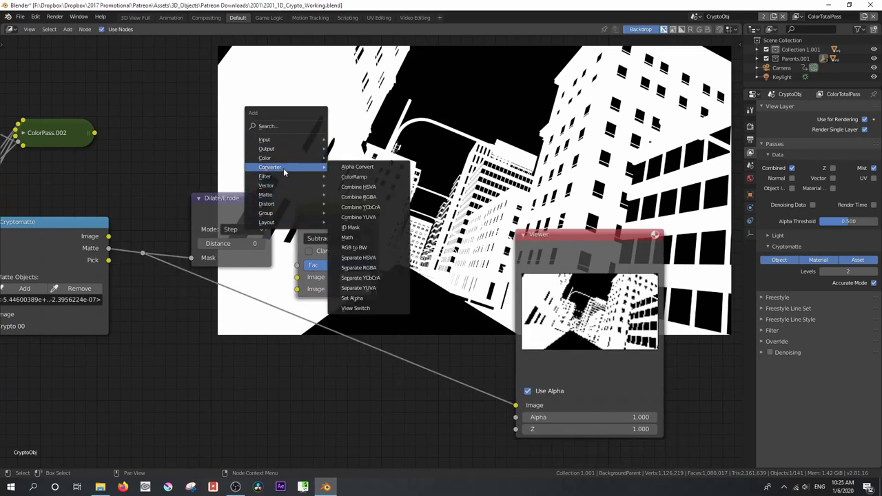
{"action": "left_click", "coordinate": [352, 298]}
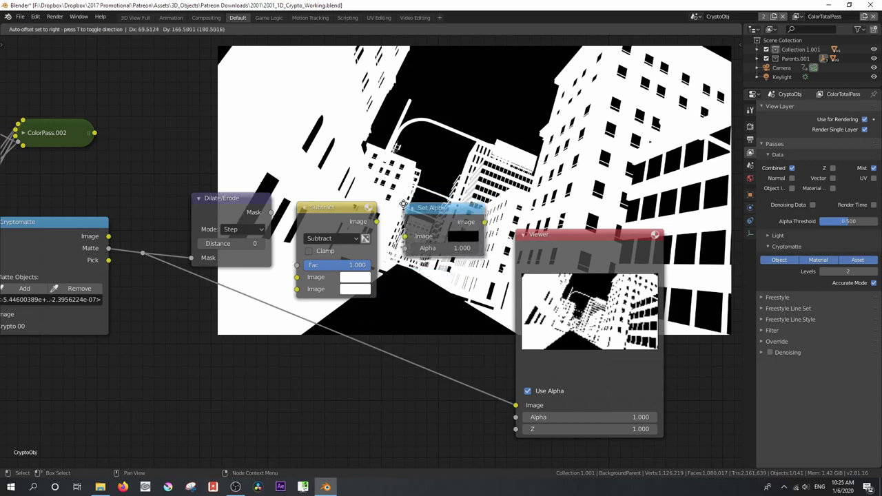
{"action": "left_click", "coordinate": [416, 211]}
{"action": "middle_click_drag", "start_coordinate": [417, 210], "coordinate": [405, 234]}
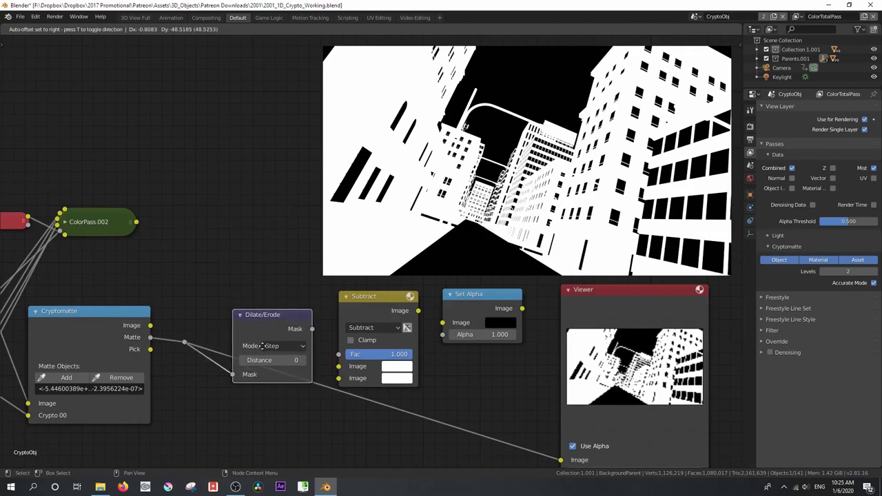
Step: Set the Dilate/Erode distance to 2 and shift the Viewer slightly away from Set Alpha
{"action": "left_click_drag", "start_coordinate": [261, 322], "coordinate": [262, 300]}
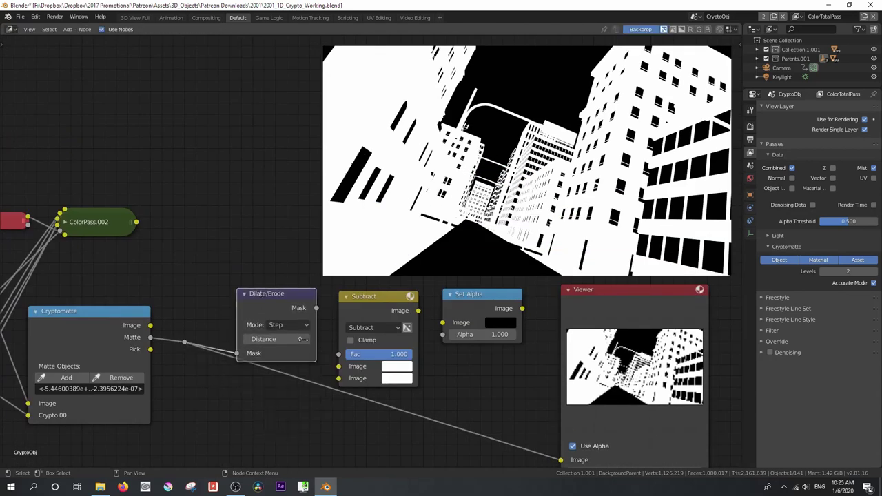
{"action": "left_click", "coordinate": [308, 339]}
{"action": "left_click_drag", "start_coordinate": [588, 309], "coordinate": [605, 311]}
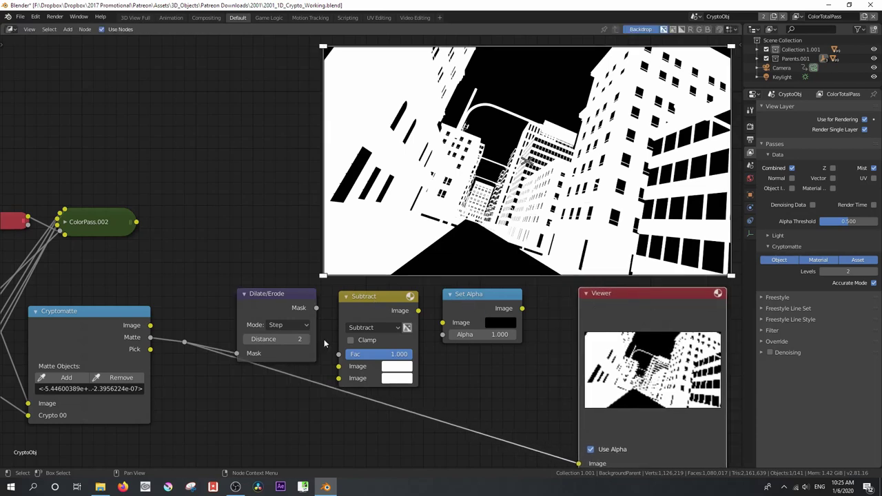
Step: Feed the dilated mask and the rerouted matte into Subtract's first and second Image inputs, and link Subtract to the Viewer
{"action": "left_click_drag", "start_coordinate": [269, 308], "coordinate": [349, 346]}
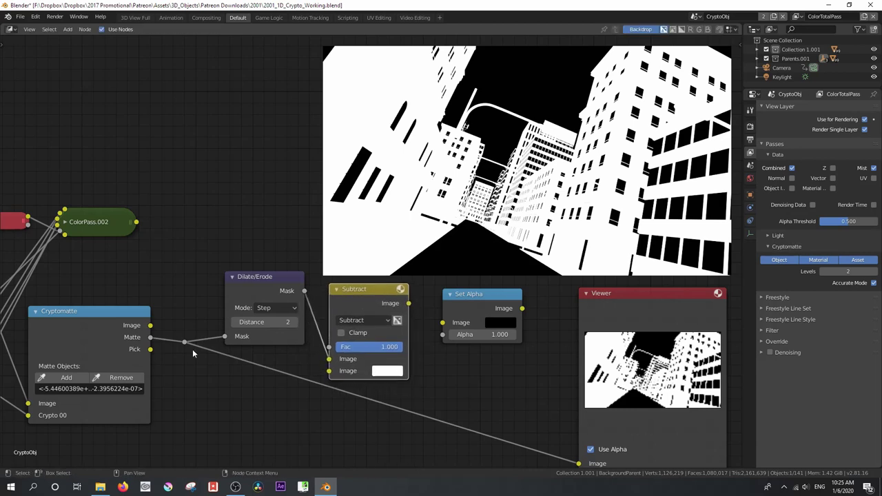
{"action": "left_click_drag", "start_coordinate": [184, 343], "coordinate": [342, 375]}
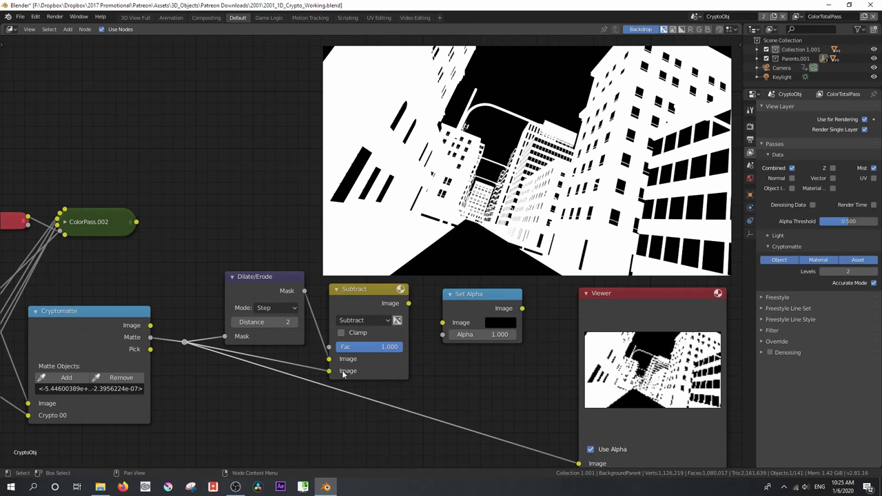
{"action": "left_click_drag", "start_coordinate": [409, 303], "coordinate": [589, 471]}
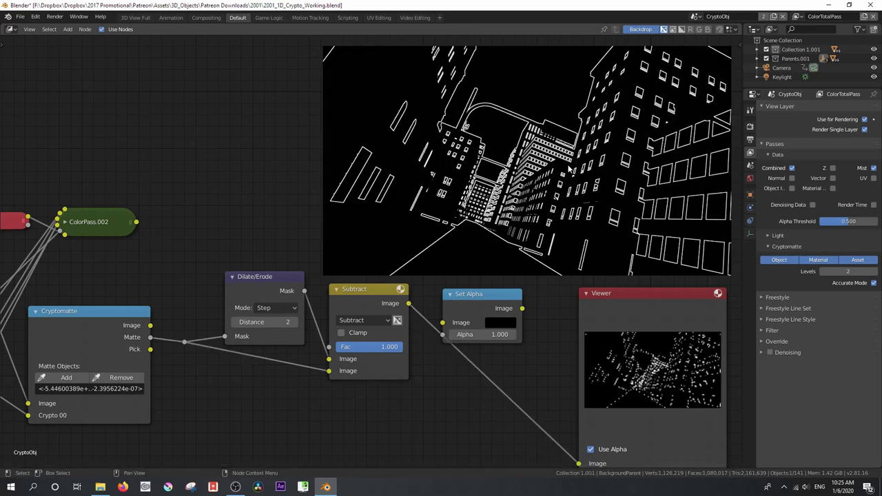
Step: Try a Dilate/Erode distance of 1 to compare outline thickness, and return it to 2
{"action": "left_click", "coordinate": [235, 321]}
{"action": "left_click", "coordinate": [235, 321]}
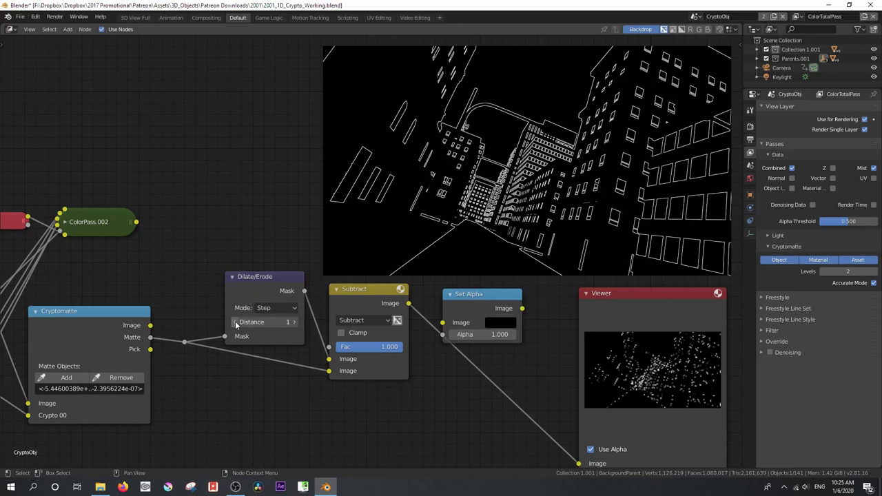
{"action": "left_click", "coordinate": [296, 322]}
{"action": "left_click", "coordinate": [296, 322]}
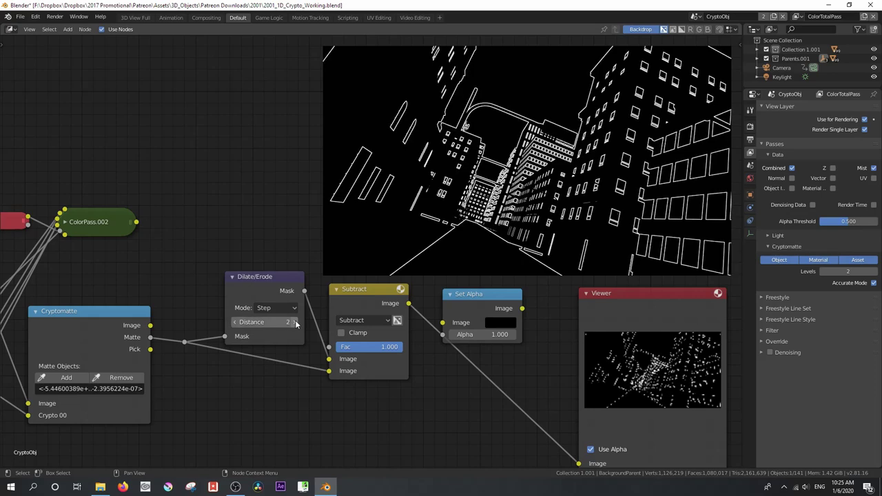
Step: Link Subtract's output to Set Alpha's Alpha input and Set Alpha's Image output to the Viewer
{"action": "left_click_drag", "start_coordinate": [344, 292], "coordinate": [338, 298]}
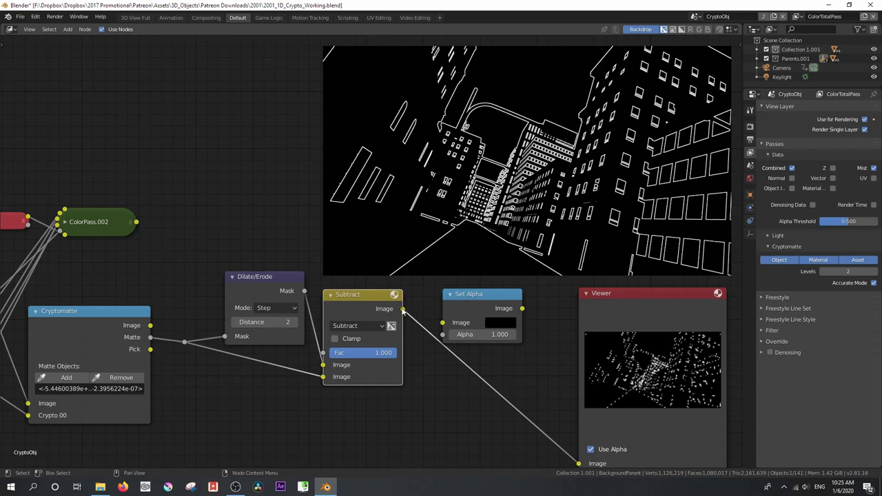
{"action": "left_click_drag", "start_coordinate": [403, 311], "coordinate": [449, 348]}
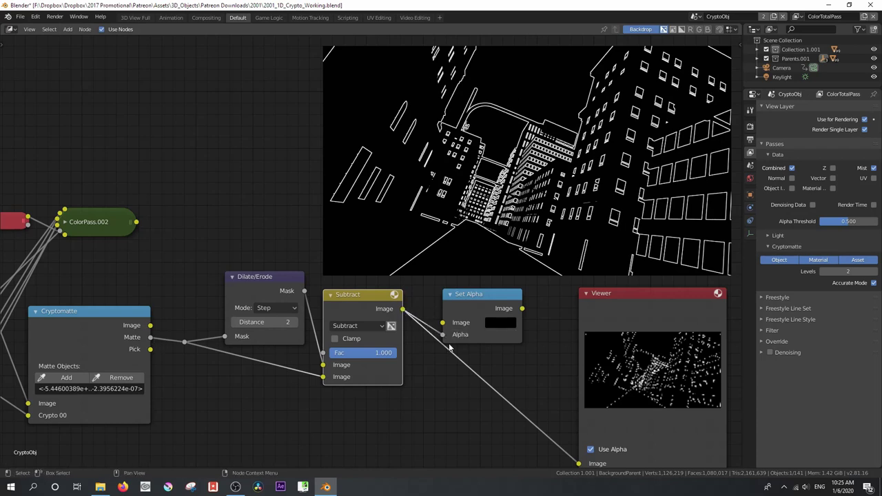
{"action": "left_click_drag", "start_coordinate": [523, 311], "coordinate": [579, 463]}
{"action": "middle_click_drag", "start_coordinate": [457, 158], "coordinate": [470, 205]}
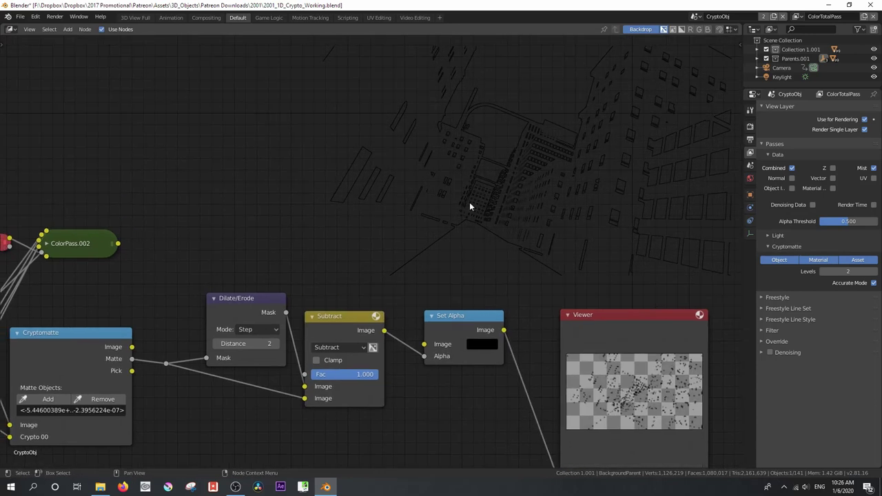
Step: Set the Dilate/Erode distance to 3, trying 4 as well
{"action": "left_click", "coordinate": [276, 346]}
{"action": "left_click", "coordinate": [276, 346]}
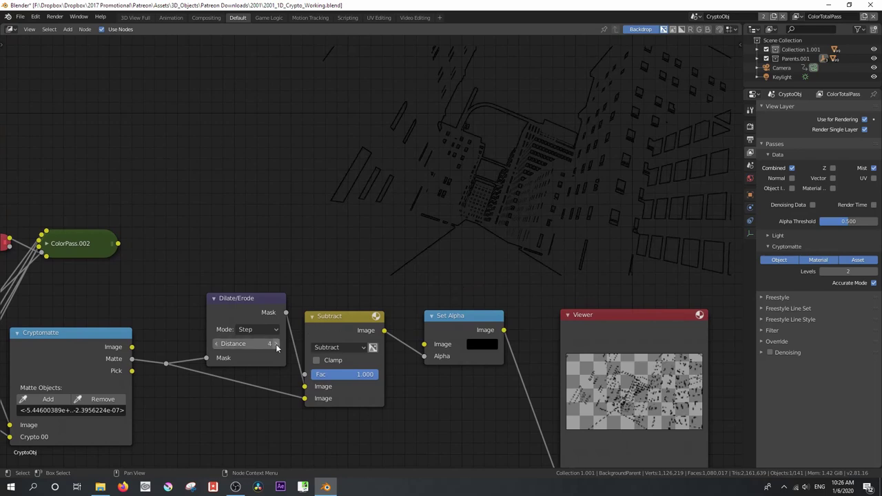
{"action": "left_click", "coordinate": [217, 345]}
{"action": "scroll", "coordinate": [441, 287], "scroll_direction": "down", "scroll_amount": 1}
Step: Insert a Mix-mode node with alpha between Set Alpha and the Viewer, with ColorPass.002 feeding its first Image input
{"action": "left_click", "coordinate": [466, 337], "text": "ctrl+shift"}
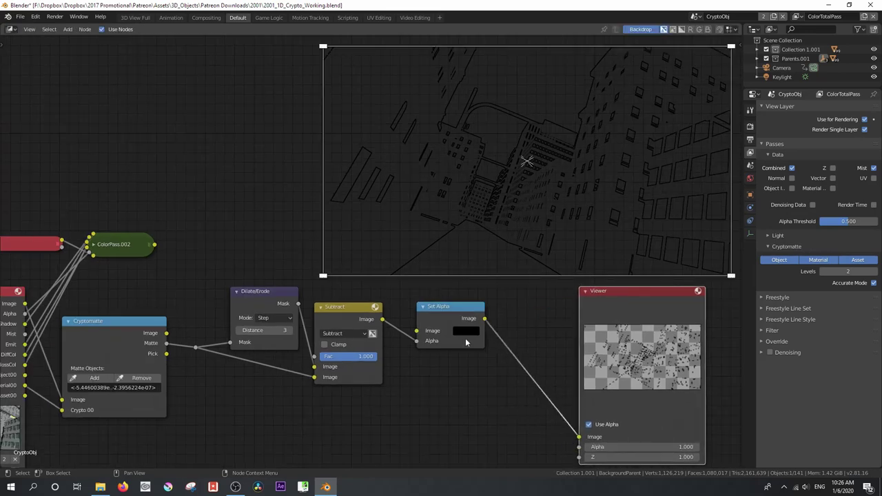
{"action": "scroll", "coordinate": [450, 330], "scroll_direction": "down", "scroll_amount": 2}
{"action": "left_click_drag", "start_coordinate": [291, 439], "coordinate": [500, 286]}
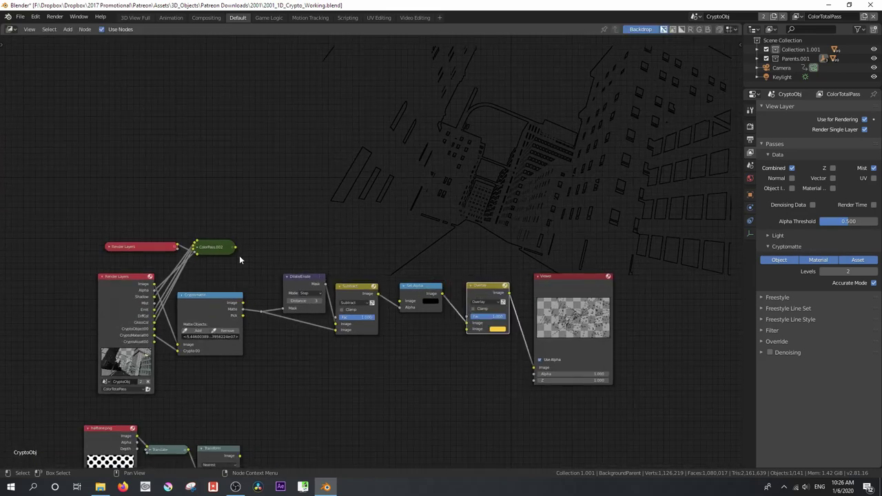
{"action": "left_click_drag", "start_coordinate": [236, 248], "coordinate": [467, 326]}
Step: Disconnect the collapsed Render Layers node from the ColorPass.002 group
{"action": "scroll", "coordinate": [466, 329], "scroll_direction": "up", "scroll_amount": 2}
{"action": "middle_click_drag", "start_coordinate": [117, 341], "coordinate": [303, 311]}
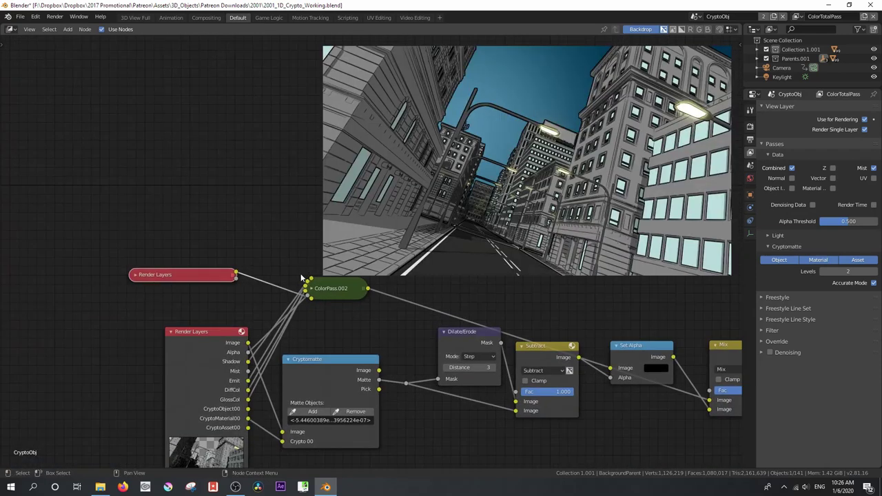
{"action": "scroll", "coordinate": [303, 311], "scroll_direction": "up", "scroll_amount": 1}
{"action": "left_click_drag", "start_coordinate": [299, 307], "coordinate": [241, 311]}
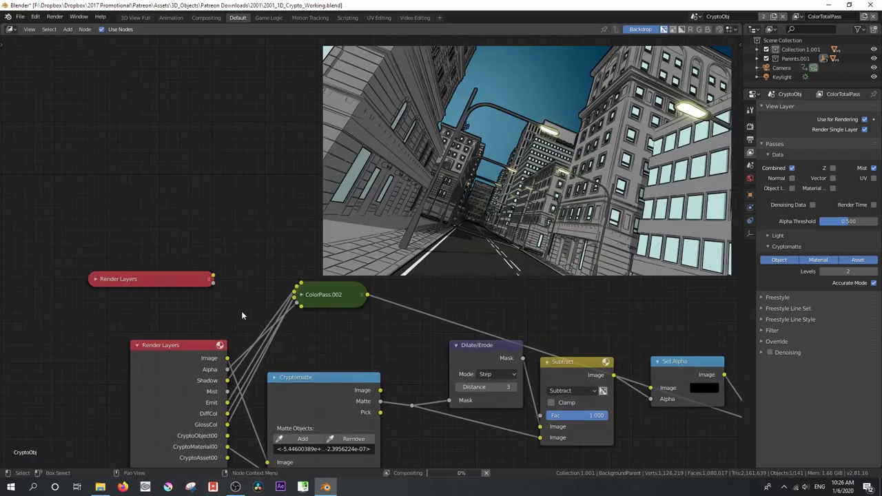
Step: Examine the black matte outlines over the city image in an enlarged backdrop
{"action": "scroll", "coordinate": [399, 331], "scroll_direction": "down", "scroll_amount": 1}
{"action": "middle_click_drag", "start_coordinate": [531, 320], "coordinate": [268, 320]}
{"action": "key", "text": "alt+v"}
{"action": "key", "text": "alt+v"}
{"action": "key", "text": "alt+v"}
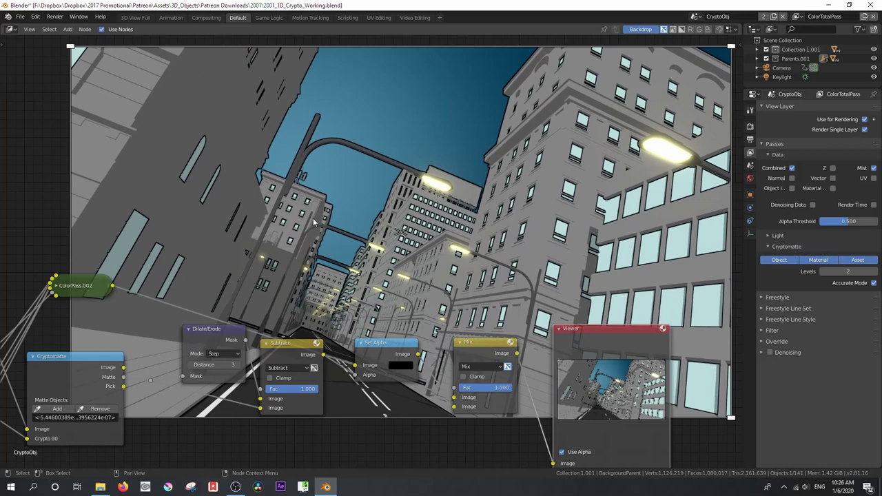
{"action": "scroll", "coordinate": [386, 243], "scroll_direction": "up", "scroll_amount": 3, "text": "shift"}
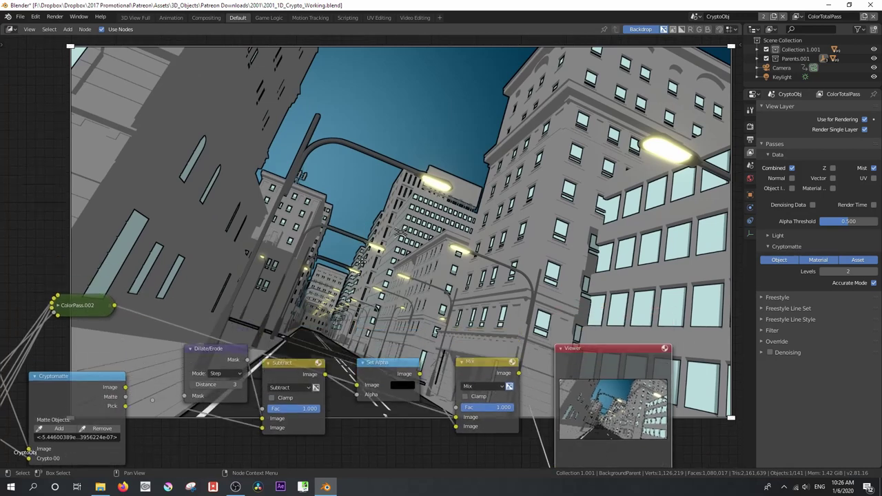
{"action": "middle_click_drag", "start_coordinate": [404, 247], "coordinate": [407, 240], "text": "alt"}
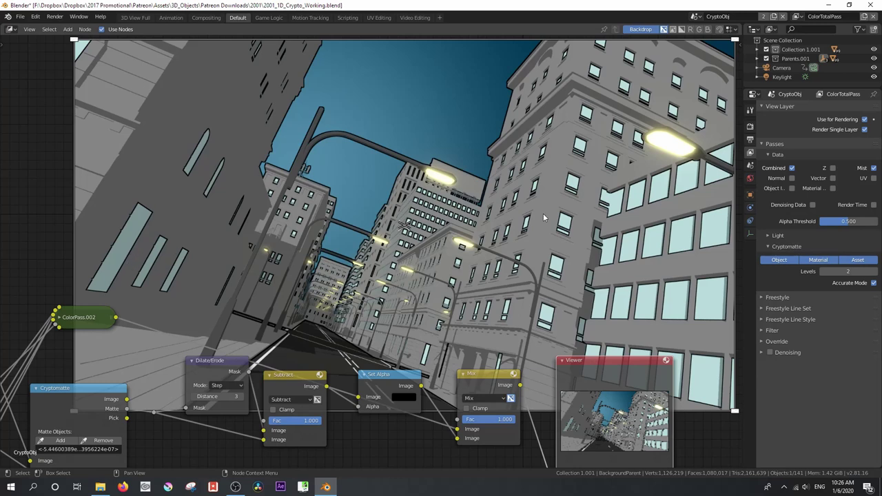
Step: Duplicate the Cryptomatte node below the original and clear the copy's matte objects
{"action": "middle_click_drag", "start_coordinate": [284, 347], "coordinate": [285, 163]}
{"action": "left_click", "coordinate": [135, 212]}
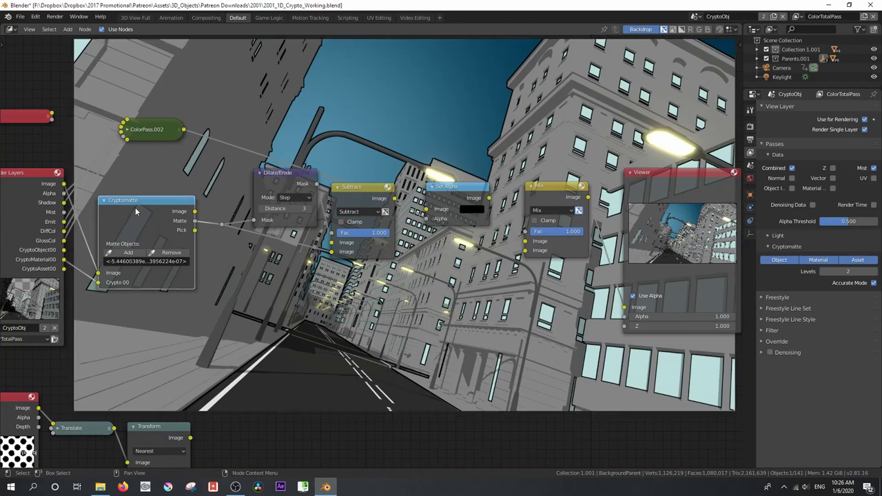
{"action": "key", "text": "shift+d"}
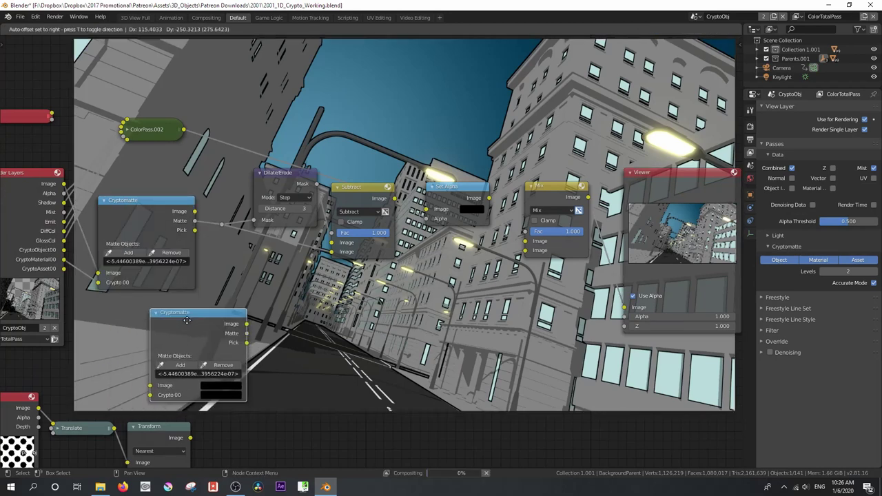
{"action": "left_click", "coordinate": [206, 374]}
{"action": "left_click", "coordinate": [206, 374]}
{"action": "type", "text": "<"}
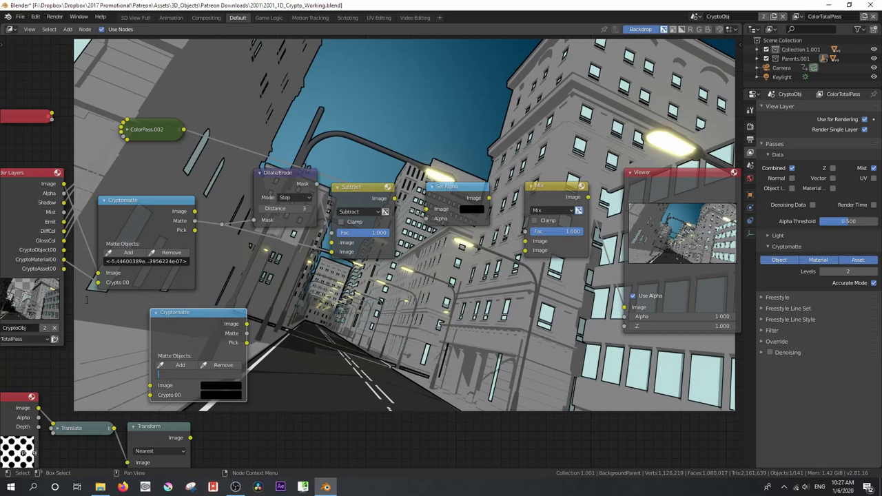
Step: Link the Render Layers Image and CryptoObject00 outputs to the duplicate Cryptomatte, and its Pick output to the Viewer
{"action": "left_click_drag", "start_coordinate": [64, 259], "coordinate": [152, 388]}
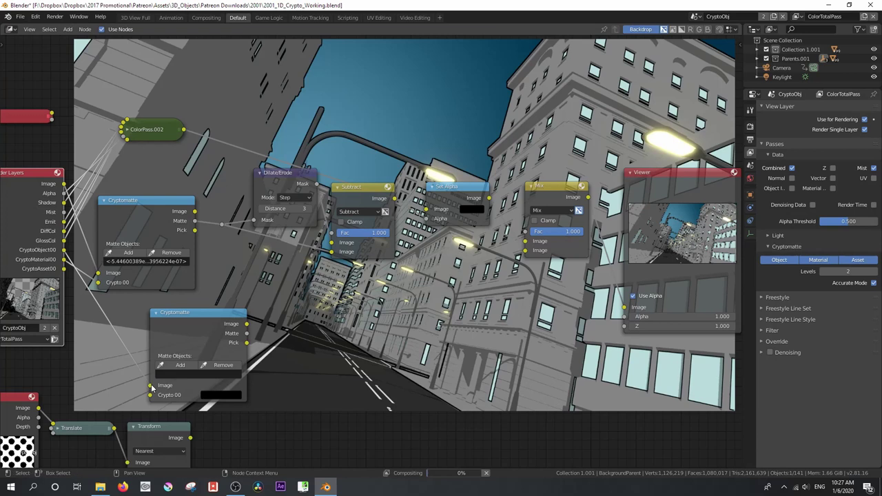
{"action": "left_click_drag", "start_coordinate": [247, 343], "coordinate": [620, 312]}
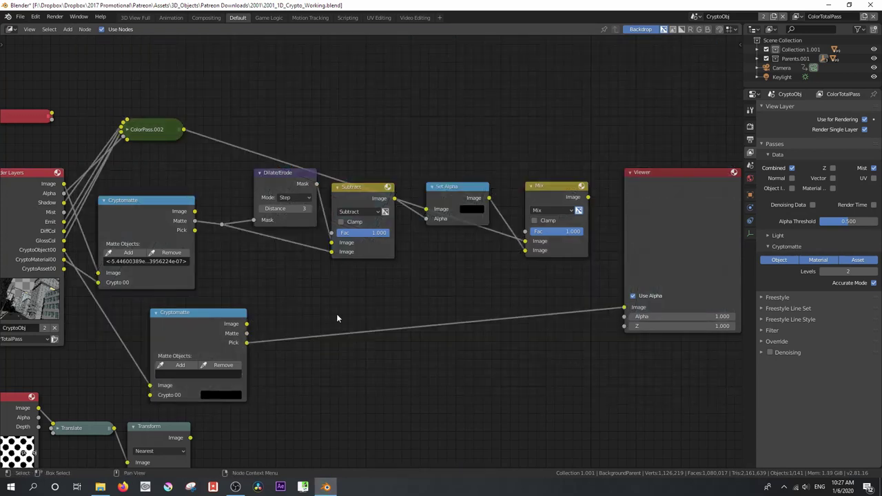
{"action": "scroll", "coordinate": [337, 314], "scroll_direction": "down", "scroll_amount": 2}
{"action": "middle_click_drag", "start_coordinate": [348, 309], "coordinate": [334, 309]}
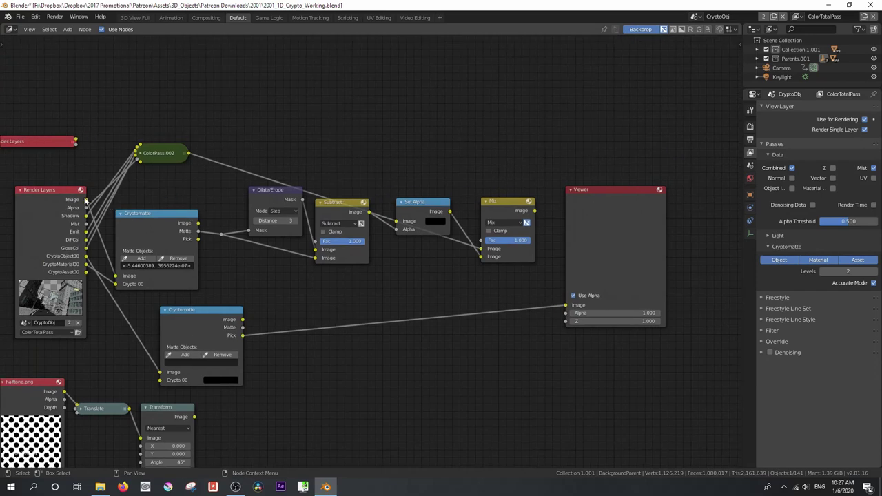
{"action": "left_click_drag", "start_coordinate": [86, 200], "coordinate": [159, 380]}
{"action": "left_click_drag", "start_coordinate": [86, 257], "coordinate": [156, 377]}
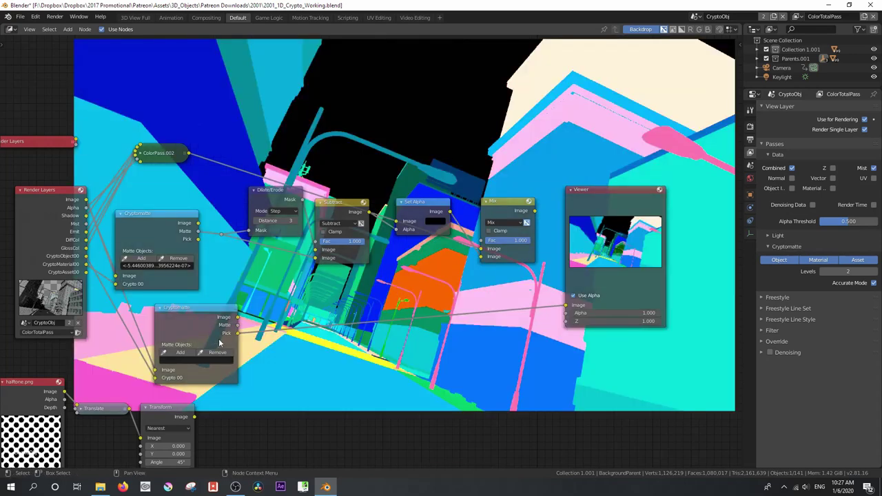
Step: Add several scene objects to the duplicate Cryptomatte's matte by sampling their colours in the backdrop
{"action": "left_click", "coordinate": [178, 353]}
{"action": "left_click", "coordinate": [626, 166]}
{"action": "left_click", "coordinate": [259, 336]}
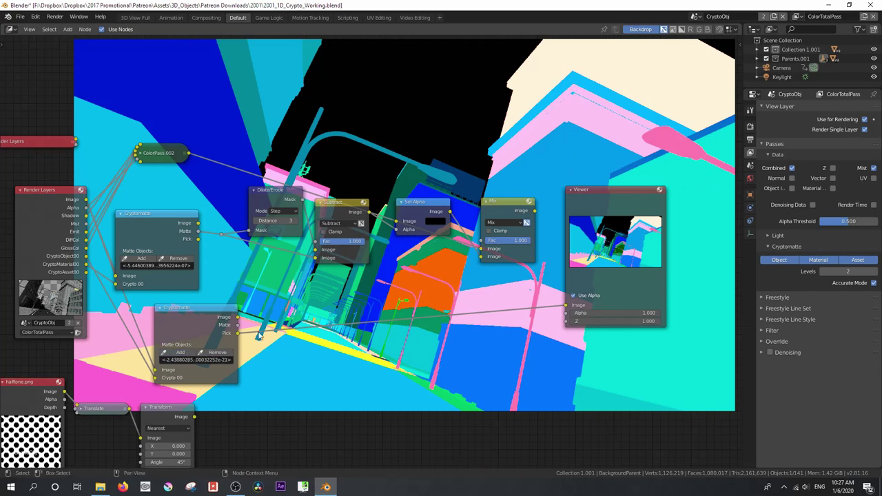
{"action": "left_click", "coordinate": [184, 354]}
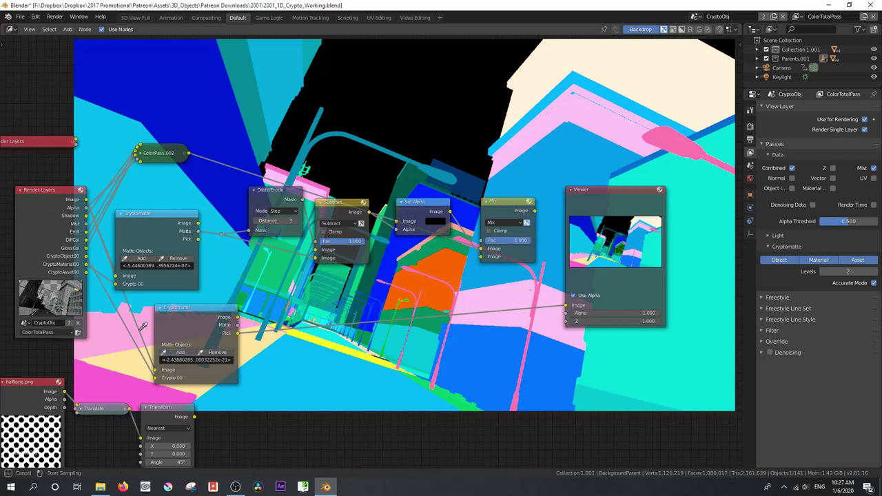
{"action": "left_click", "coordinate": [114, 333]}
{"action": "left_click", "coordinate": [180, 352]}
{"action": "left_click", "coordinate": [212, 323]}
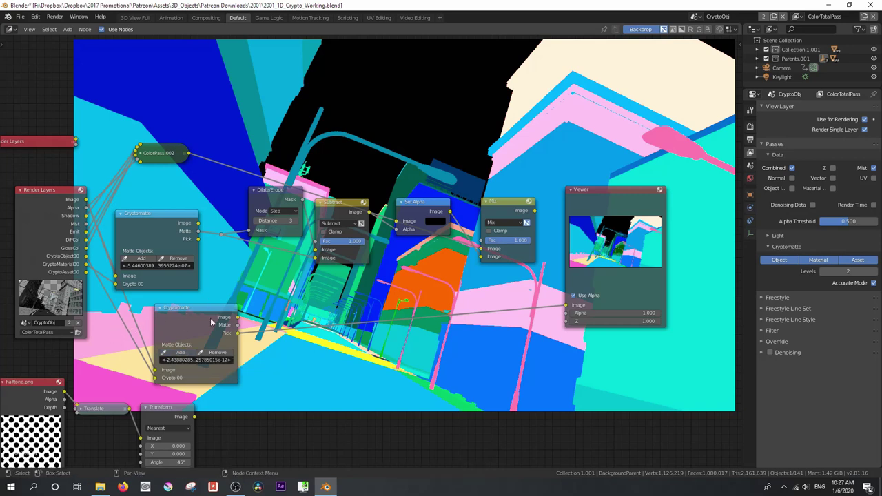
Step: Sample more buildings and the foreground street lamp into the second Cryptomatte's matte, and link its Matte output to the Viewer
{"action": "left_click", "coordinate": [180, 352]}
{"action": "left_click", "coordinate": [237, 189]}
{"action": "left_click", "coordinate": [180, 352]}
{"action": "left_click", "coordinate": [259, 122]}
{"action": "left_click", "coordinate": [181, 352]}
{"action": "left_click", "coordinate": [278, 88]}
{"action": "left_click", "coordinate": [175, 353]}
{"action": "left_click", "coordinate": [180, 352]}
{"action": "left_click", "coordinate": [444, 156]}
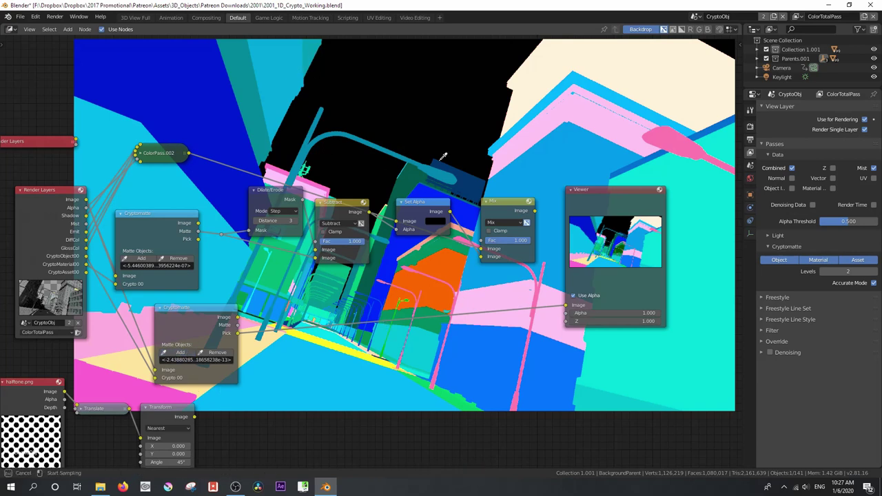
{"action": "left_click", "coordinate": [180, 352]}
{"action": "left_click", "coordinate": [664, 132]}
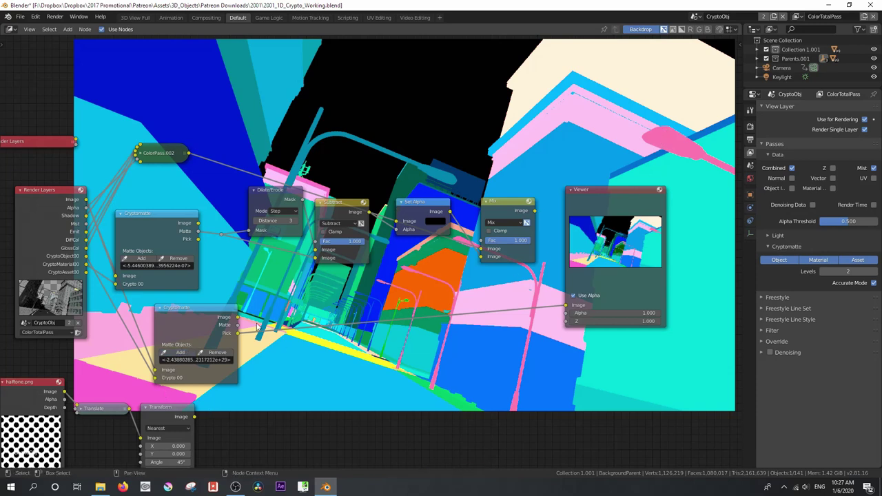
{"action": "left_click_drag", "start_coordinate": [237, 325], "coordinate": [567, 305]}
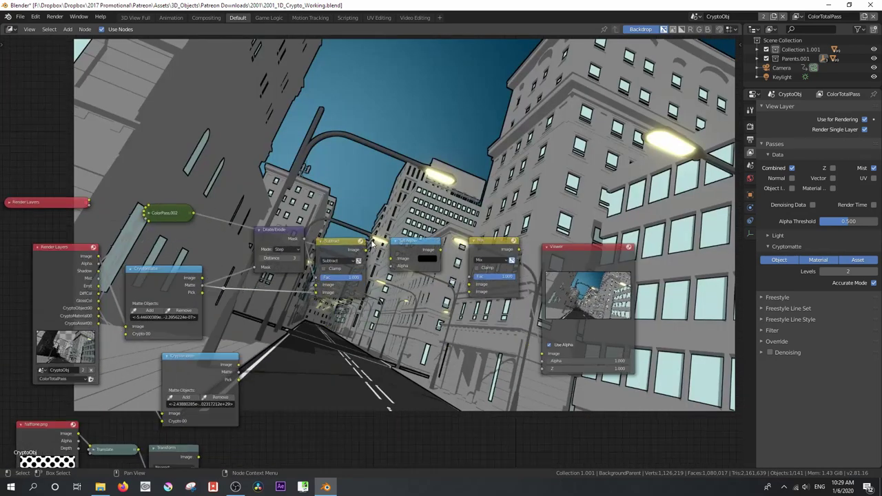
Step: Rearrange the Set Alpha and Mix nodes with more spacing and align the second Cryptomatte under the first
{"action": "scroll", "coordinate": [372, 243], "scroll_direction": "up", "scroll_amount": 2}
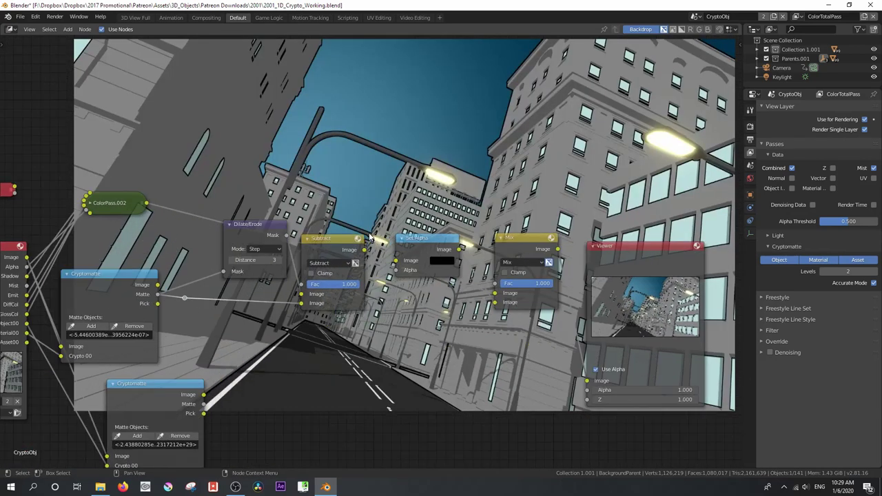
{"action": "left_click_drag", "start_coordinate": [410, 244], "coordinate": [397, 242]}
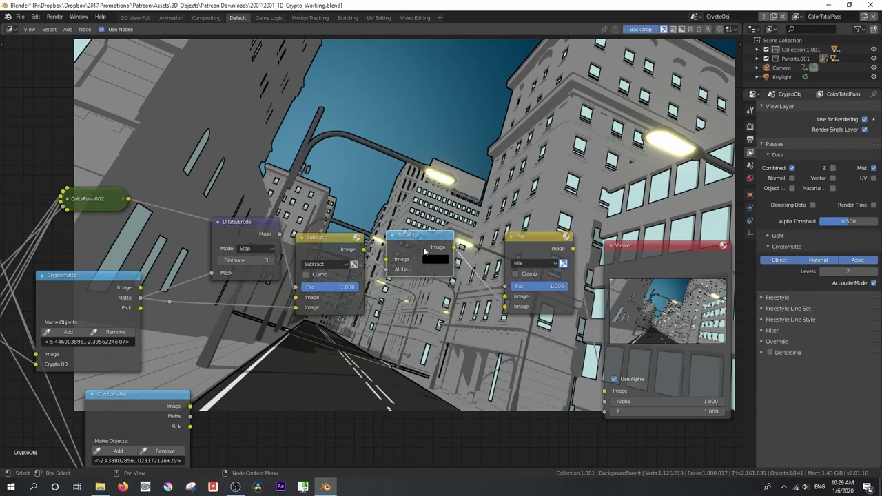
{"action": "left_click_drag", "start_coordinate": [522, 249], "coordinate": [520, 255]}
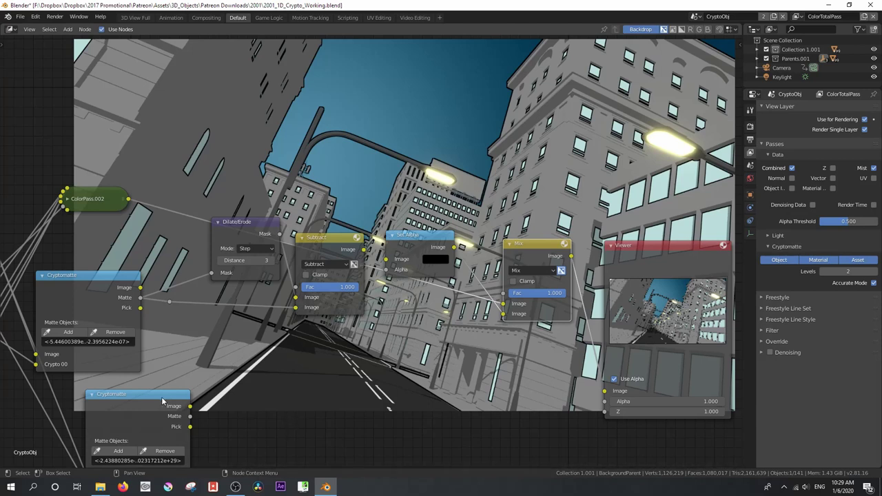
{"action": "left_click_drag", "start_coordinate": [131, 424], "coordinate": [78, 418]}
Step: Group the Dilate/Erode, Subtract and Set Alpha nodes and name the group Outlines
{"action": "left_click_drag", "start_coordinate": [222, 176], "coordinate": [273, 223]}
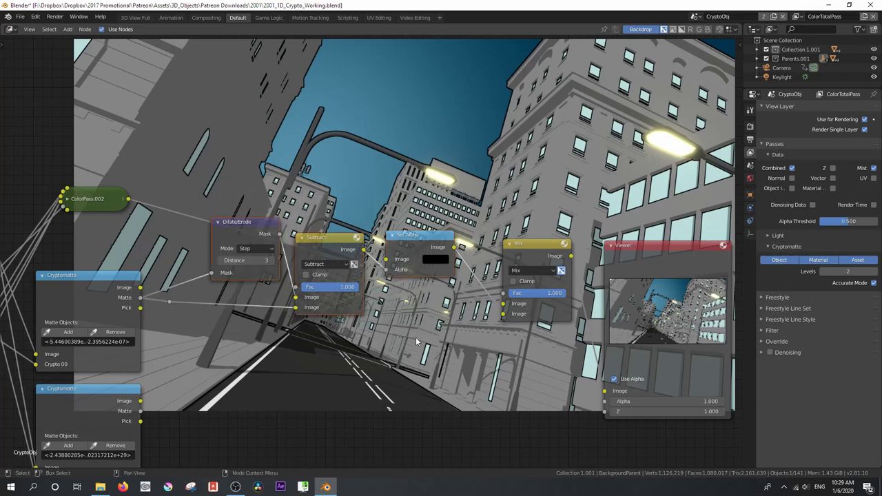
{"action": "key", "text": "ctrl+g"}
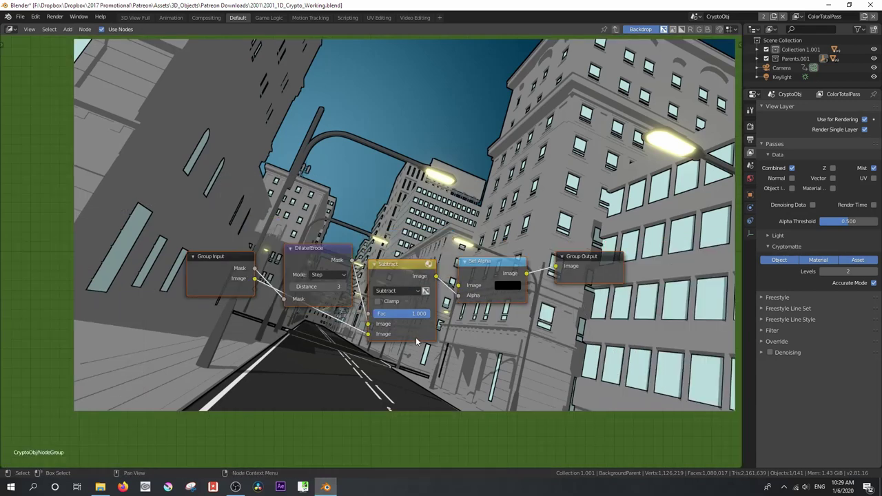
{"action": "key", "text": "Tab"}
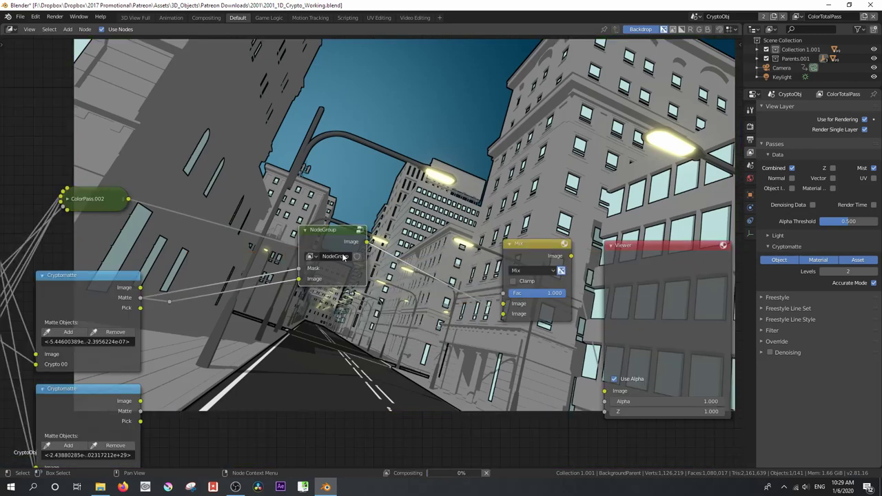
{"action": "type", "text": "Outlines"}
{"action": "key", "text": "Return"}
Step: Reduce the Outlines group's inputs to a single Mask that feeds both Dilate/Erode and Subtract
{"action": "key", "text": "Tab"}
{"action": "key", "text": "n"}
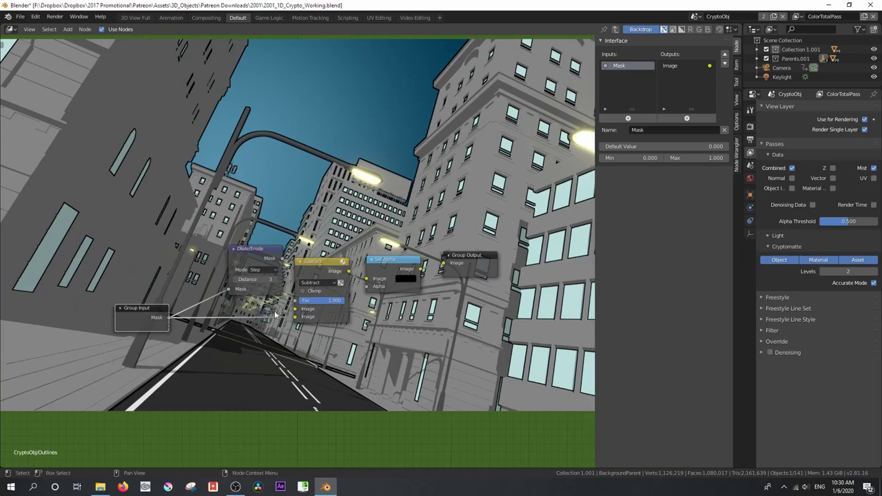
{"action": "key", "text": "Tab"}
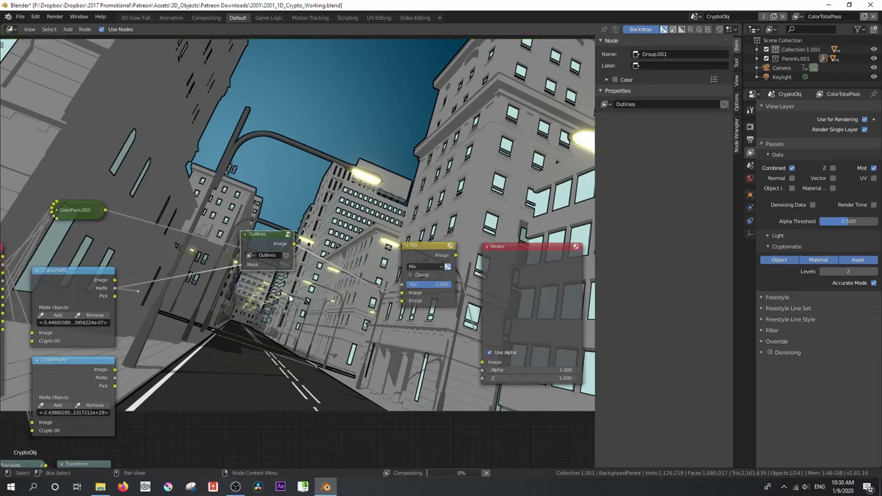
Step: Duplicate the Outlines group, feed the second Cryptomatte's Matte into its Mask, and link its Image output to the Mix node
{"action": "key", "text": "shift+d"}
{"action": "left_click", "coordinate": [254, 332]}
{"action": "left_click_drag", "start_coordinate": [115, 377], "coordinate": [235, 359]}
{"action": "left_click_drag", "start_coordinate": [295, 336], "coordinate": [405, 307]}
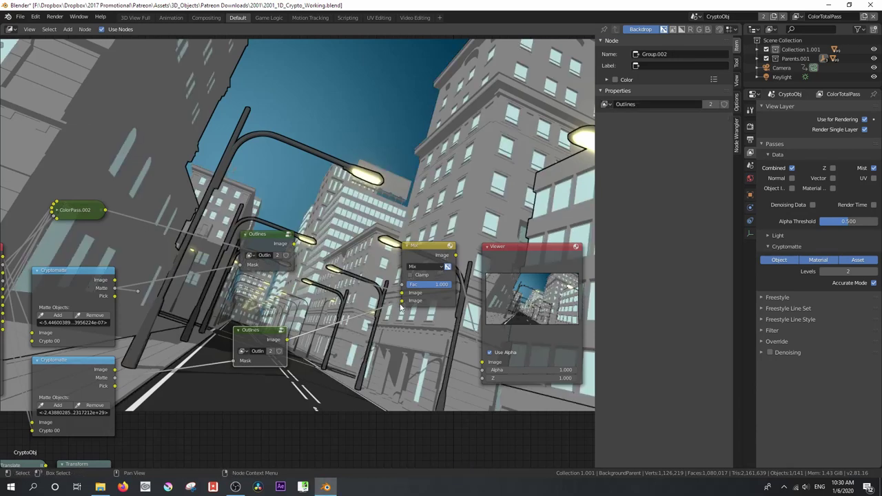
Step: Combine both Outlines groups' Image outputs in the Mix node and switch that node to Alpha Over
{"action": "scroll", "coordinate": [339, 275], "scroll_direction": "down", "scroll_amount": 2}
{"action": "middle_click_drag", "start_coordinate": [340, 275], "coordinate": [312, 377]}
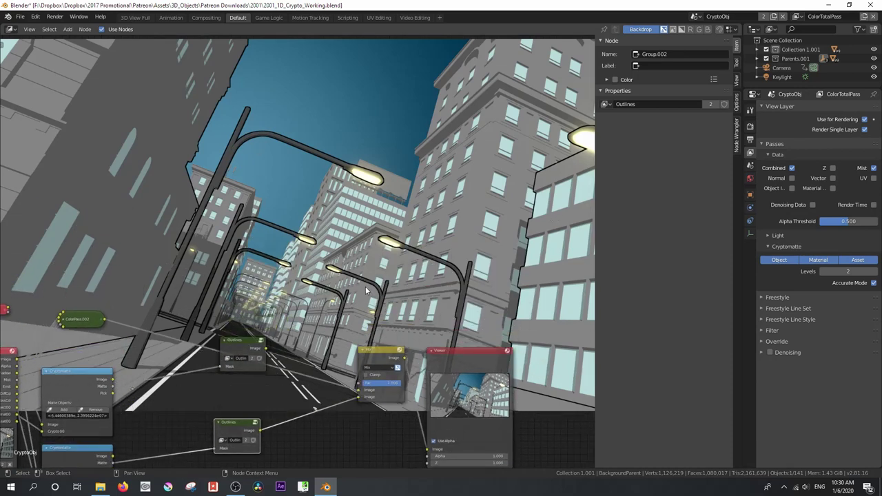
{"action": "middle_click_drag", "start_coordinate": [268, 285], "coordinate": [312, 187]}
{"action": "scroll", "coordinate": [341, 249], "scroll_direction": "up", "scroll_amount": 2}
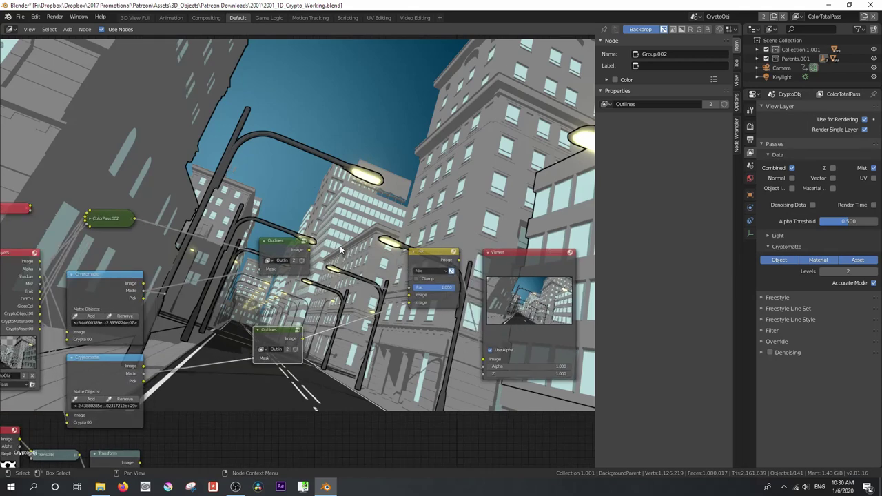
{"action": "left_click_drag", "start_coordinate": [433, 263], "coordinate": [375, 248]}
{"action": "left_click_drag", "start_coordinate": [312, 250], "coordinate": [366, 287]}
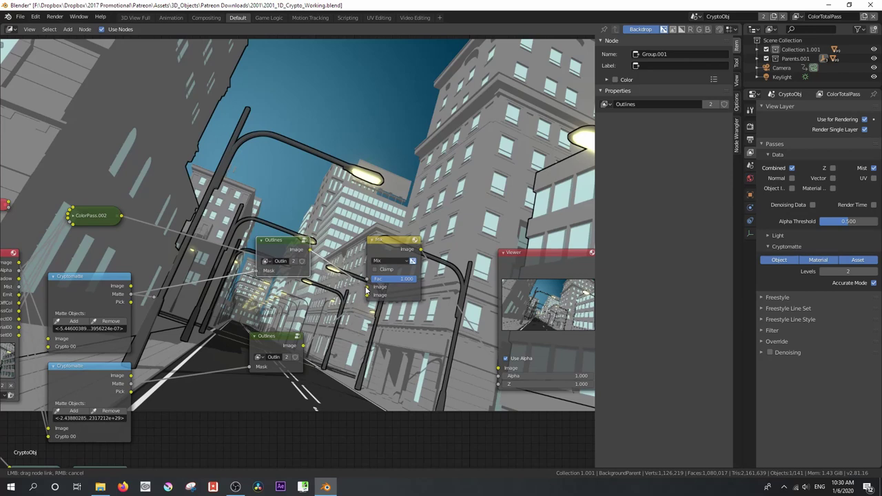
{"action": "left_click", "coordinate": [387, 243]}
{"action": "key", "text": "shift+a"}
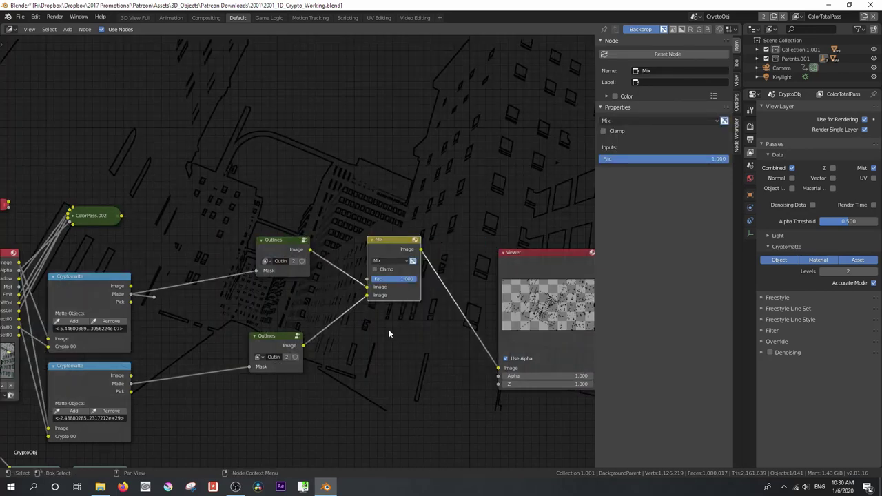
{"action": "key", "text": "shift+s"}
{"action": "left_click", "coordinate": [416, 286]}
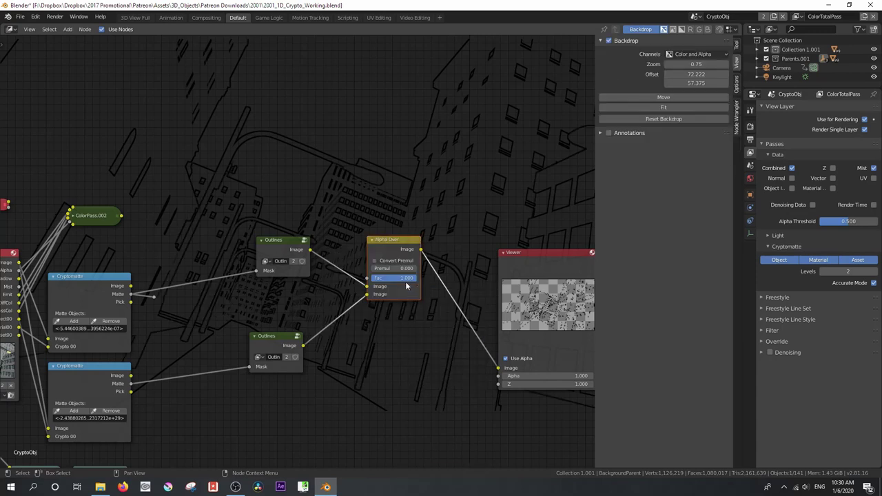
Step: Make the lower Outlines group a single-user copy and set its Dilate/Erode distance to 1
{"action": "middle_click_drag", "start_coordinate": [275, 337], "coordinate": [308, 324]}
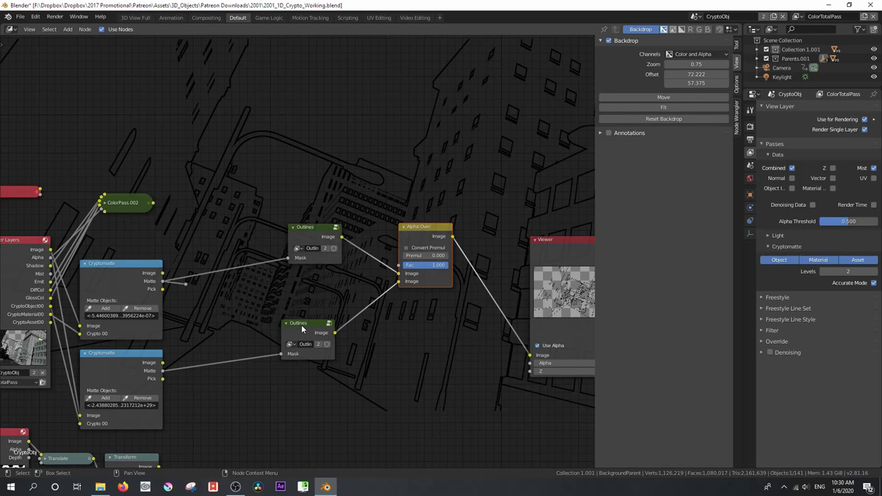
{"action": "left_click", "coordinate": [318, 344]}
{"action": "left_click", "coordinate": [301, 329]}
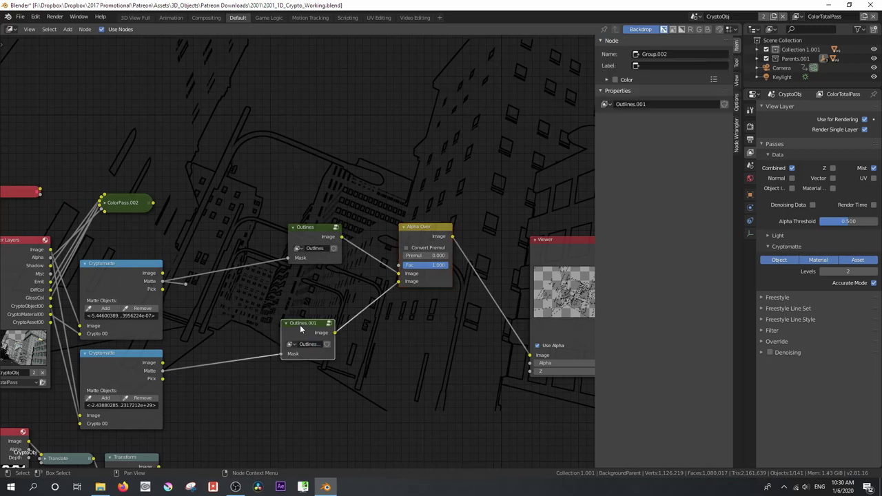
{"action": "key", "text": "Tab"}
{"action": "left_click", "coordinate": [235, 280]}
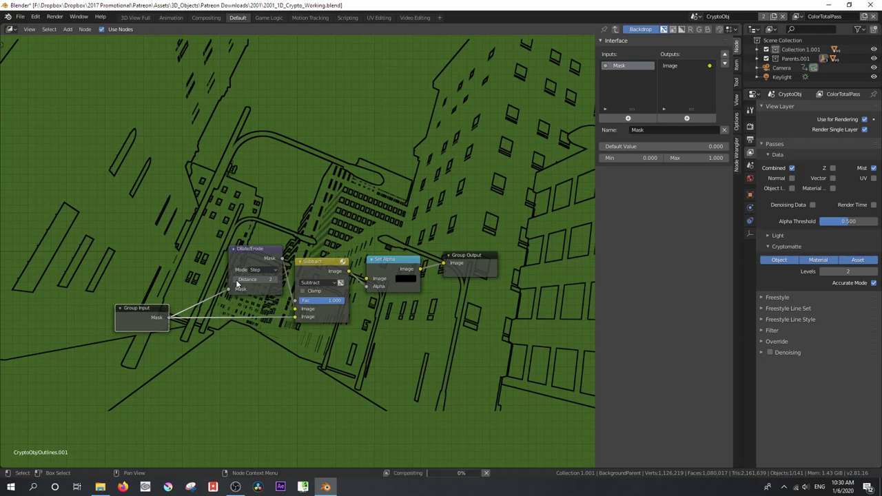
{"action": "left_click", "coordinate": [236, 280]}
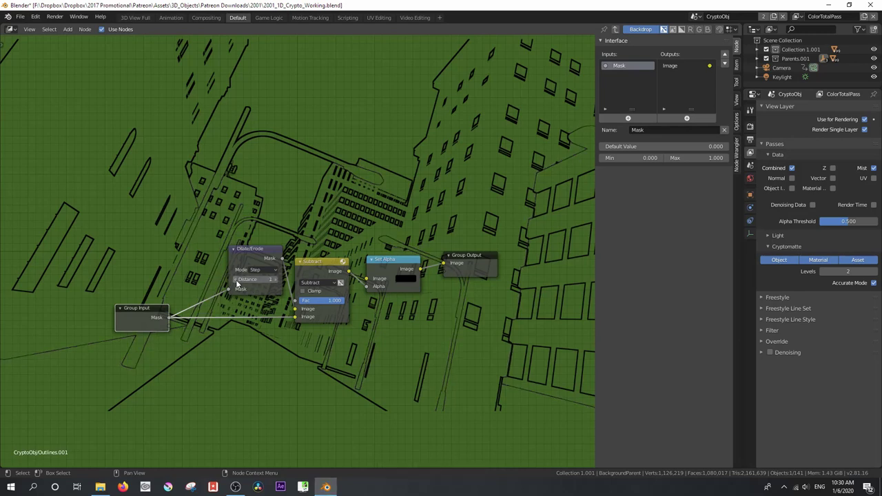
{"action": "key", "text": "Tab"}
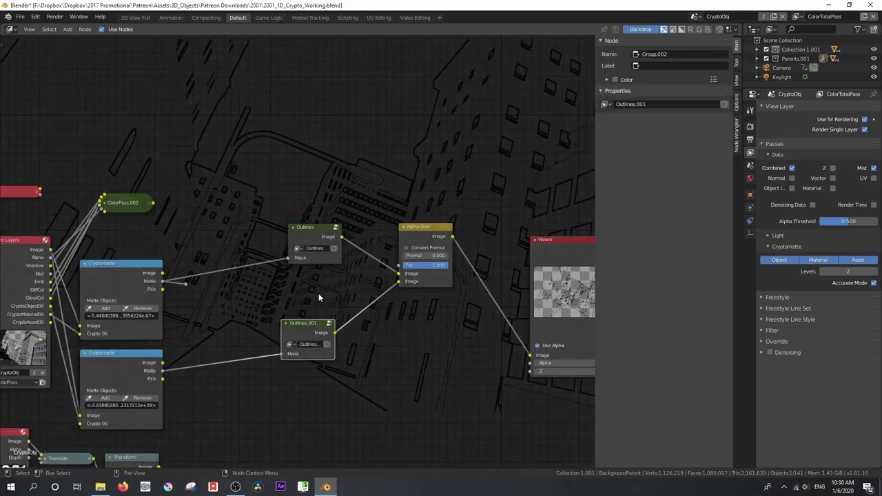
Step: Add an alpha-enabled Mix node after Alpha Over, with ColorPass.002 as its first image and the outlines as its second
{"action": "left_click", "coordinate": [420, 240]}
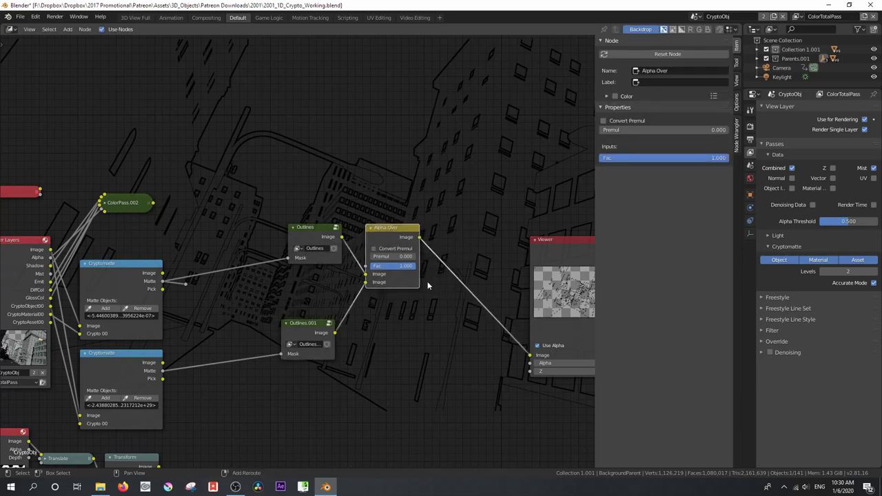
{"action": "key", "text": "shift+a"}
{"action": "mouse_move", "coordinate": [401, 271]}
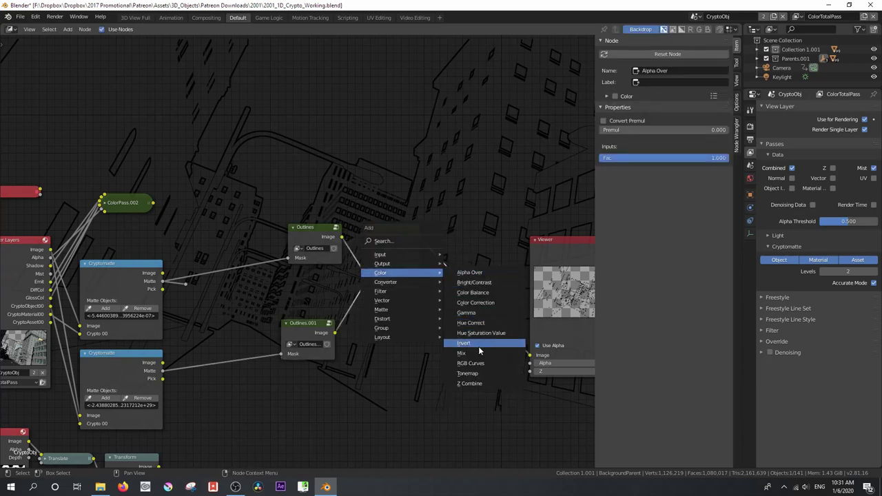
{"action": "left_click", "coordinate": [479, 353]}
{"action": "left_click", "coordinate": [486, 288]}
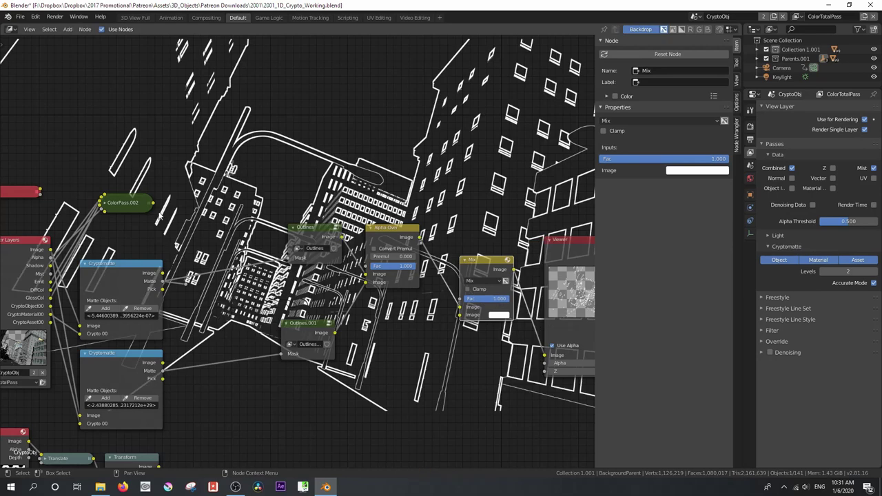
{"action": "left_click_drag", "start_coordinate": [153, 202], "coordinate": [460, 315]}
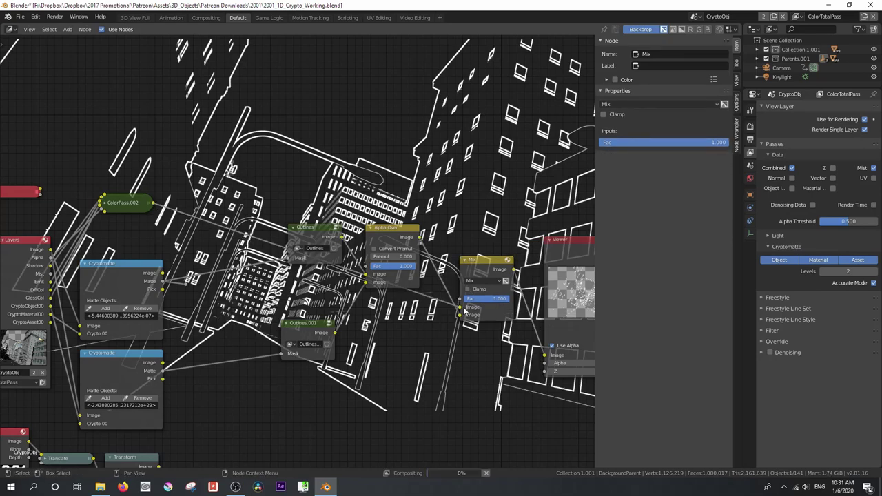
{"action": "left_click", "coordinate": [506, 281]}
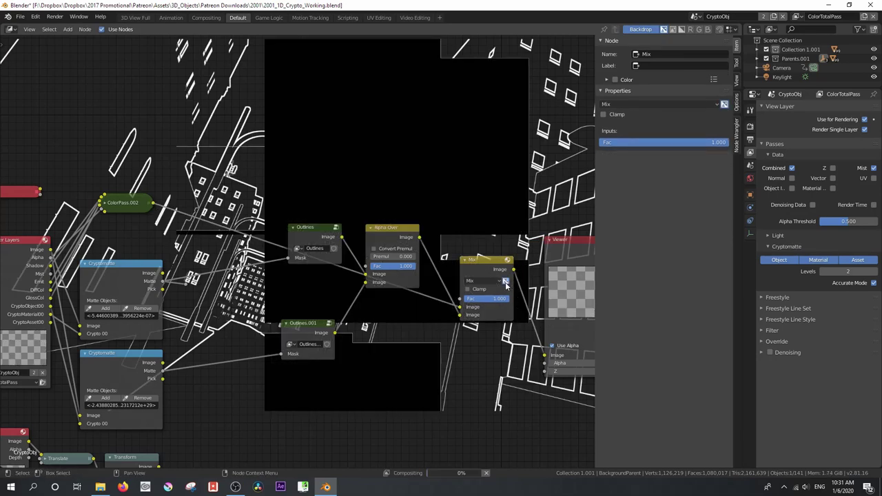
Step: Hide the sidebar and set the Dilate/Erode distance inside the Outlines.001 group to 2
{"action": "scroll", "coordinate": [330, 298], "scroll_direction": "down", "scroll_amount": 1}
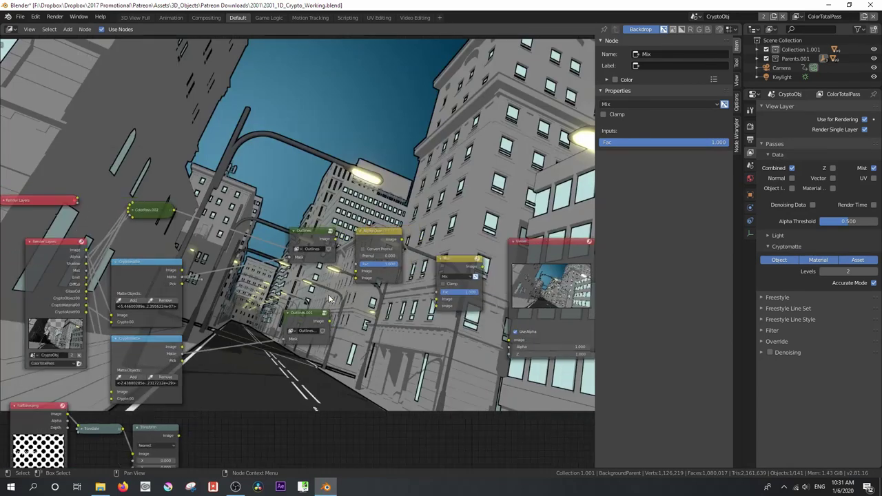
{"action": "scroll", "coordinate": [329, 298], "scroll_direction": "down", "scroll_amount": 2}
{"action": "key", "text": "n"}
{"action": "scroll", "coordinate": [392, 213], "scroll_direction": "down", "scroll_amount": 1}
{"action": "middle_click_drag", "start_coordinate": [391, 213], "coordinate": [372, 270]}
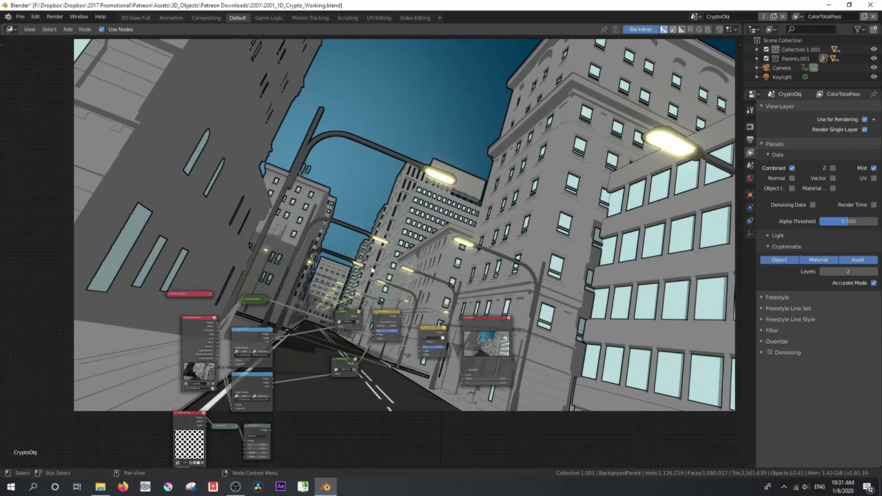
{"action": "left_click", "coordinate": [343, 364]}
{"action": "key", "text": "Tab"}
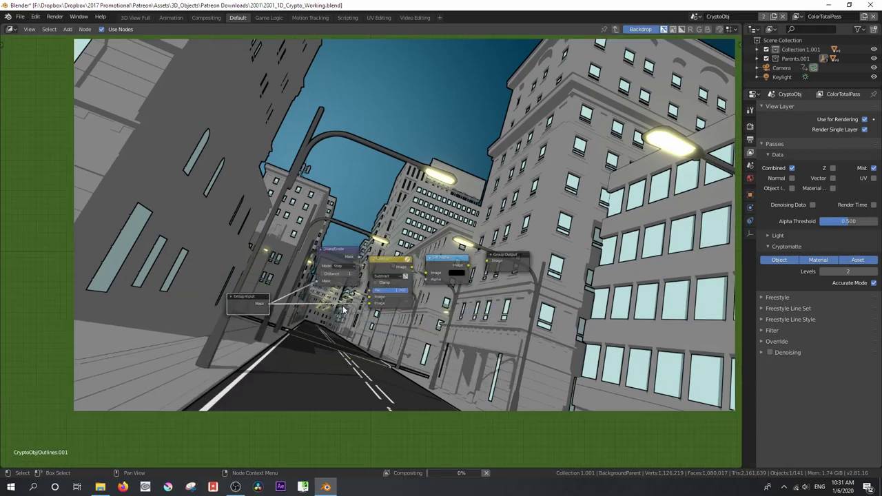
{"action": "scroll", "coordinate": [343, 310], "scroll_direction": "up", "scroll_amount": 2}
{"action": "left_click", "coordinate": [350, 283]}
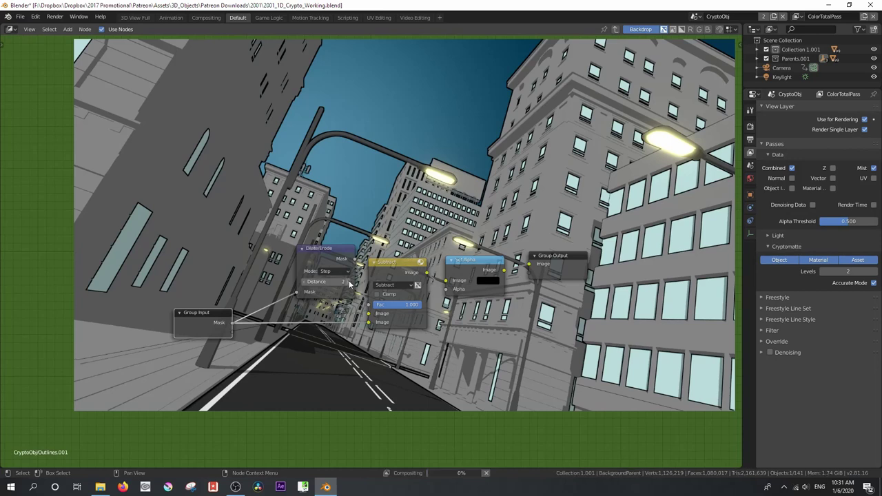
{"action": "key", "text": "Tab"}
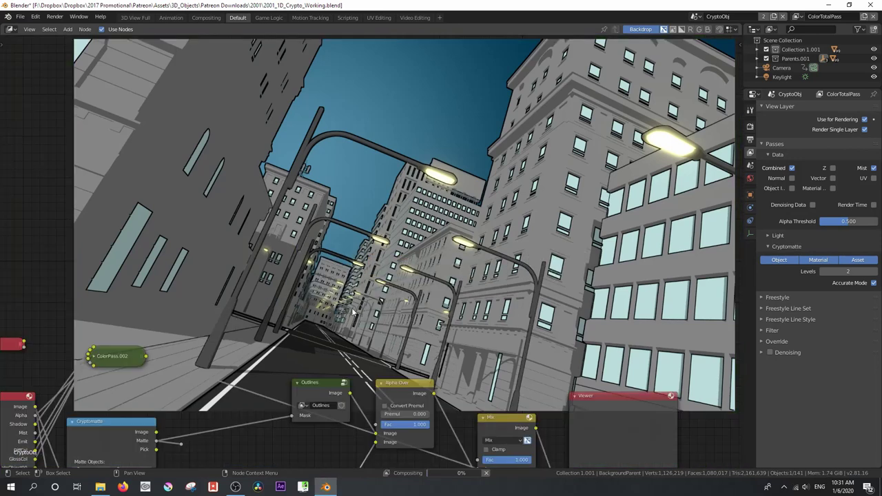
{"action": "scroll", "coordinate": [356, 318], "scroll_direction": "down", "scroll_amount": 2}
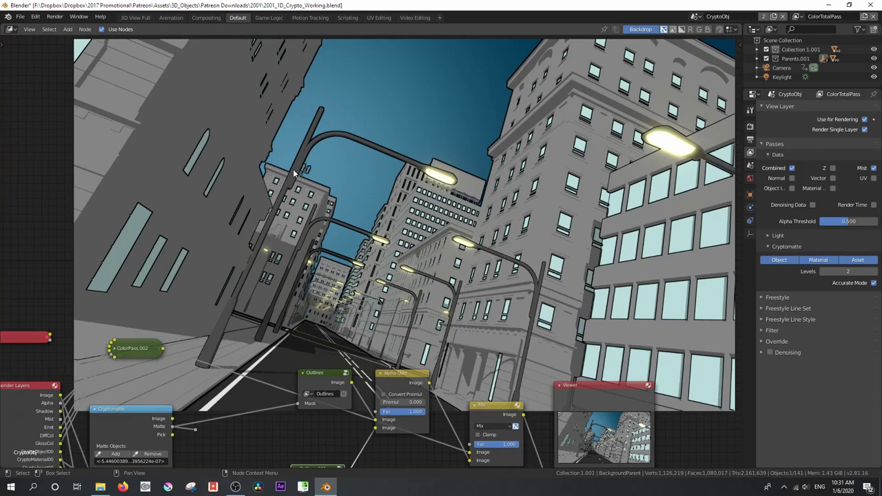
{"action": "scroll", "coordinate": [248, 209], "scroll_direction": "up", "scroll_amount": 1}
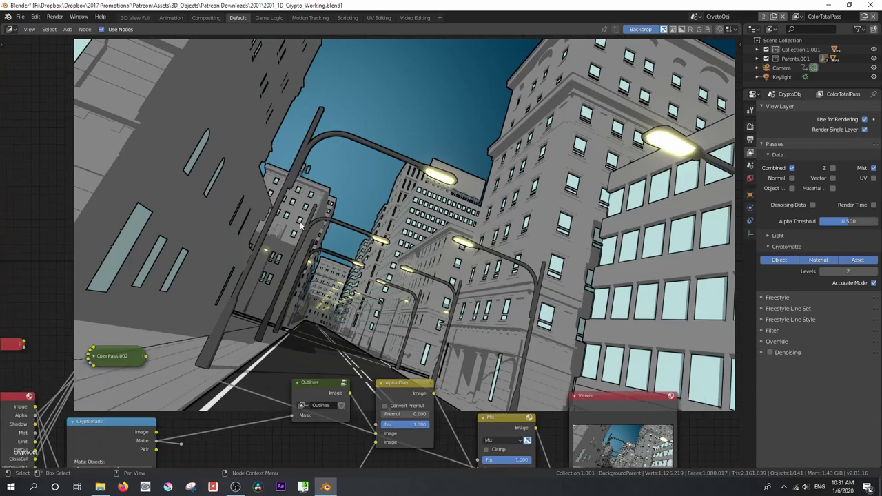
{"action": "left_click", "coordinate": [655, 419]}
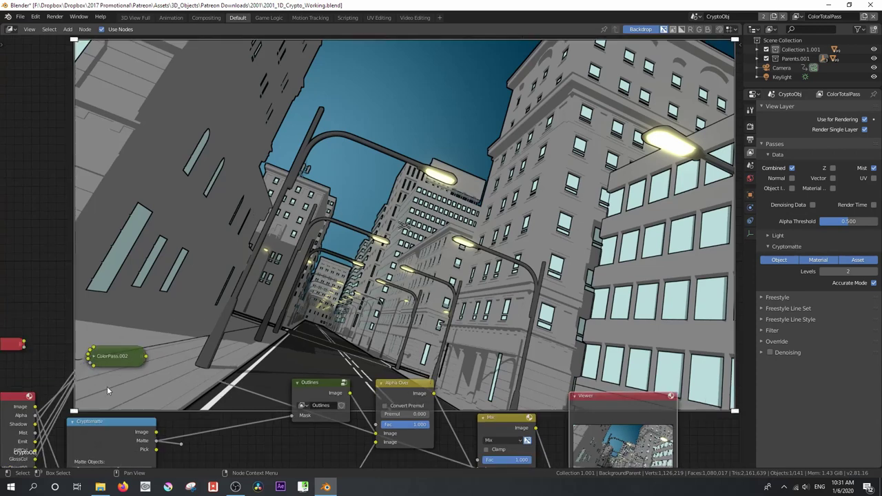
Step: Delete the collapsed Render Layers node above the node tree and switch to the CryptoAsset scene
{"action": "left_click_drag", "start_coordinate": [74, 412], "coordinate": [1, 476]}
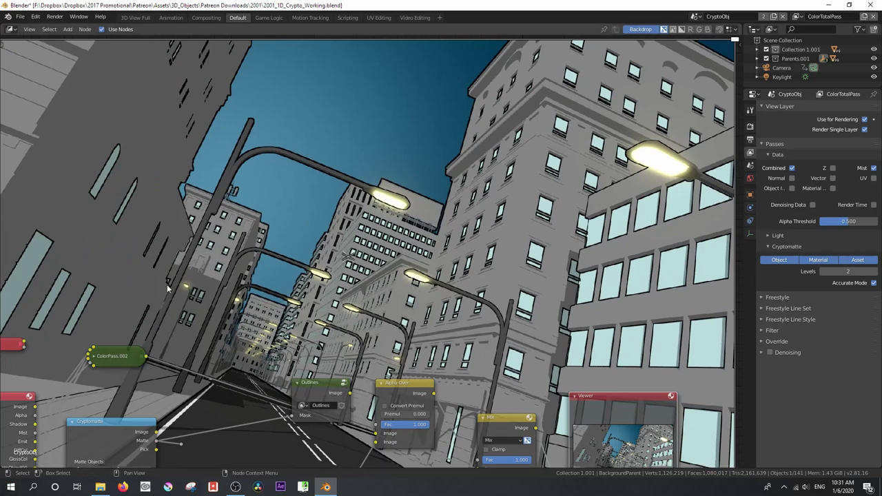
{"action": "scroll", "coordinate": [241, 186], "scroll_direction": "down", "scroll_amount": 1}
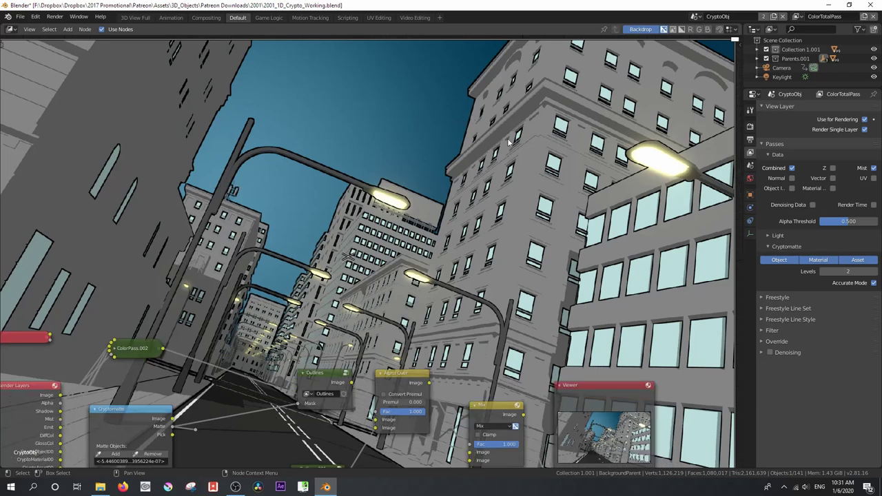
{"action": "key", "text": "v"}
{"action": "key", "text": "v"}
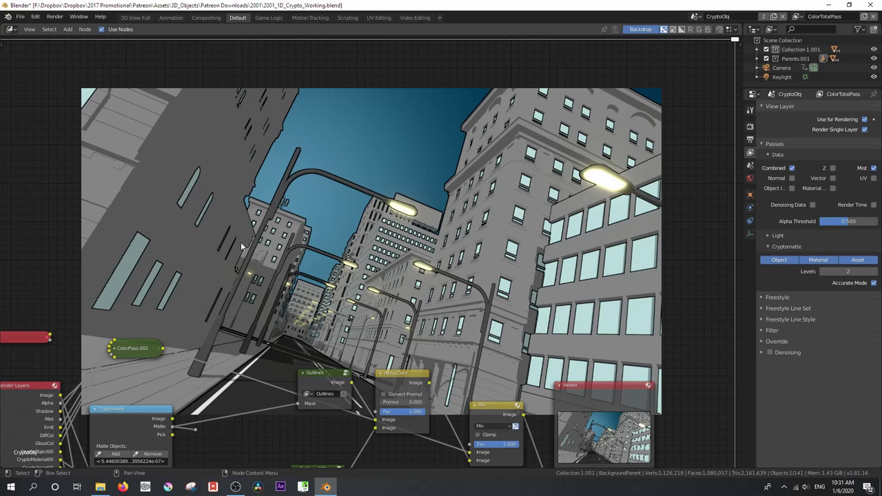
{"action": "scroll", "coordinate": [289, 297], "scroll_direction": "down", "scroll_amount": 3}
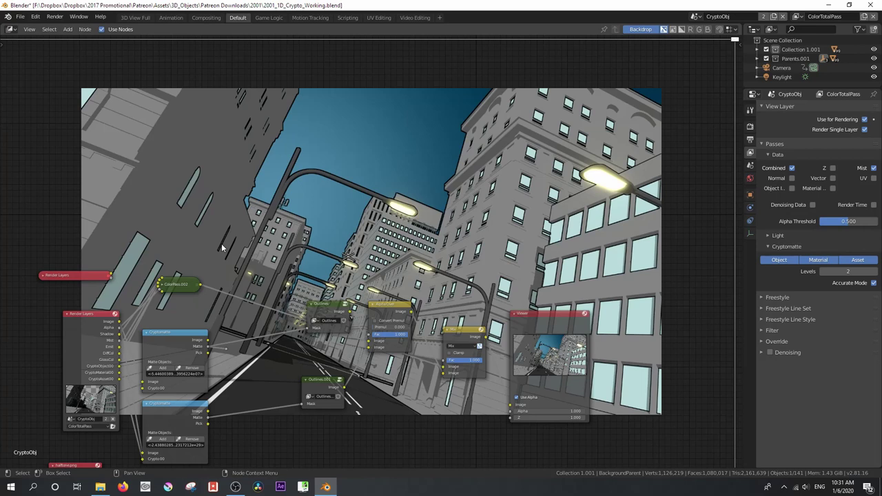
{"action": "left_click", "coordinate": [73, 275]}
{"action": "key", "text": "x"}
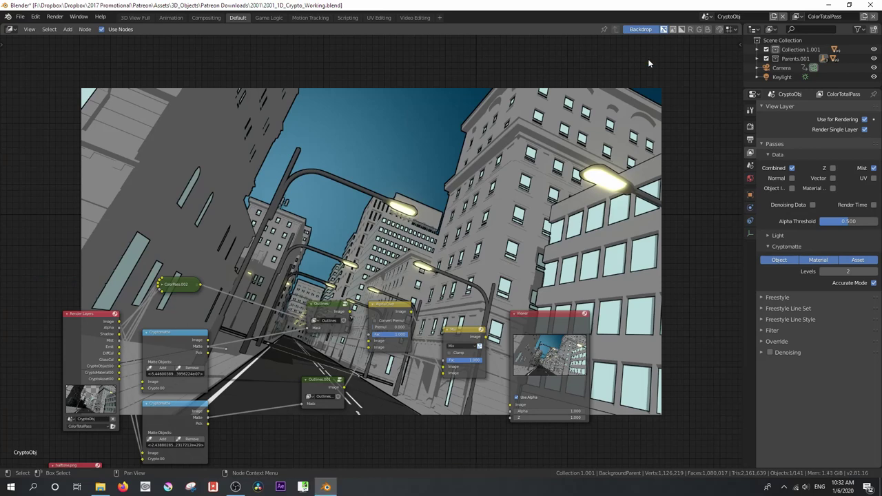
{"action": "left_click", "coordinate": [706, 16]}
{"action": "left_click", "coordinate": [744, 49]}
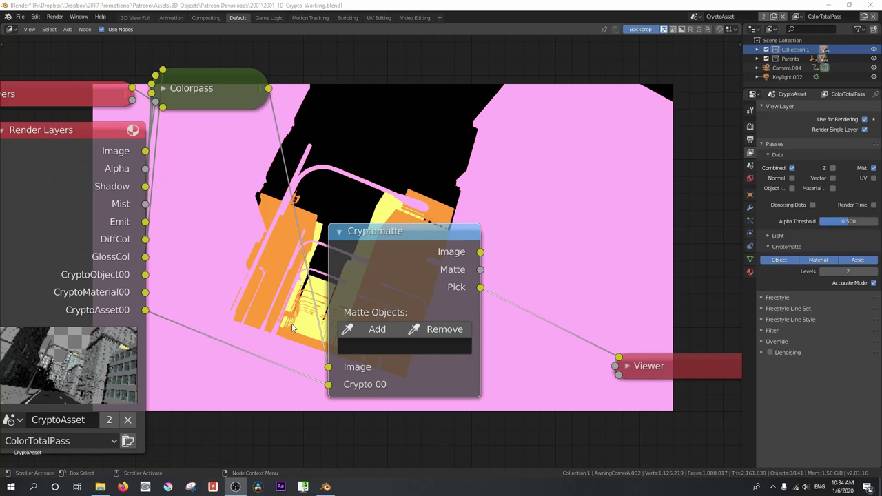
Step: Show the scene in the 3D Viewport and inspect the foreground and background parent empties from outside the camera and from above
{"action": "left_click", "coordinate": [30, 29]}
{"action": "left_click", "coordinate": [11, 29]}
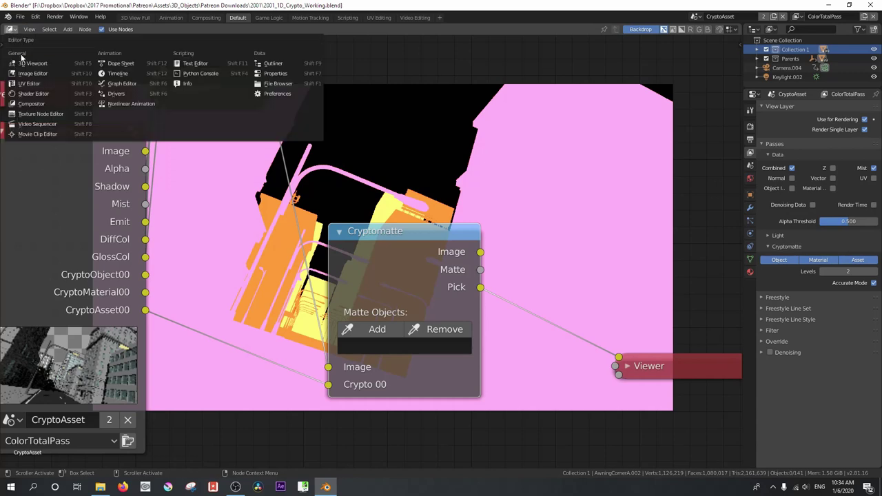
{"action": "left_click", "coordinate": [28, 61]}
{"action": "key", "text": "KP_7"}
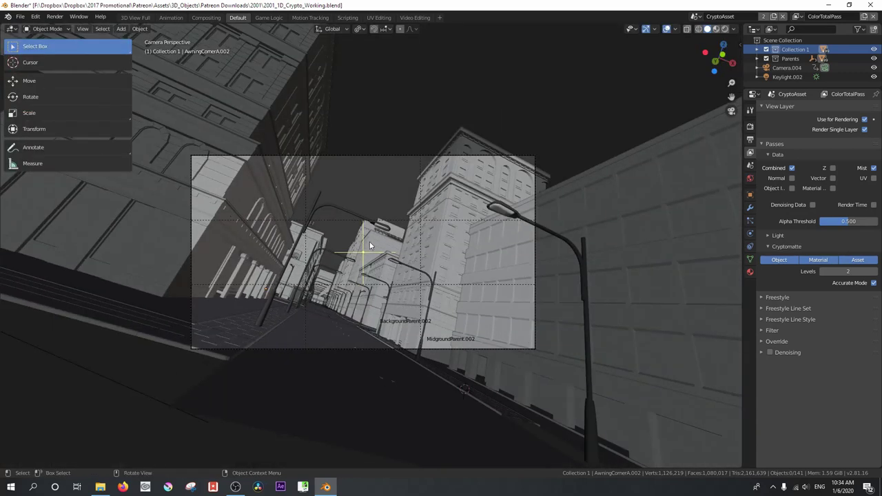
{"action": "middle_click_drag", "start_coordinate": [387, 258], "coordinate": [428, 331]}
{"action": "left_click", "coordinate": [406, 374]}
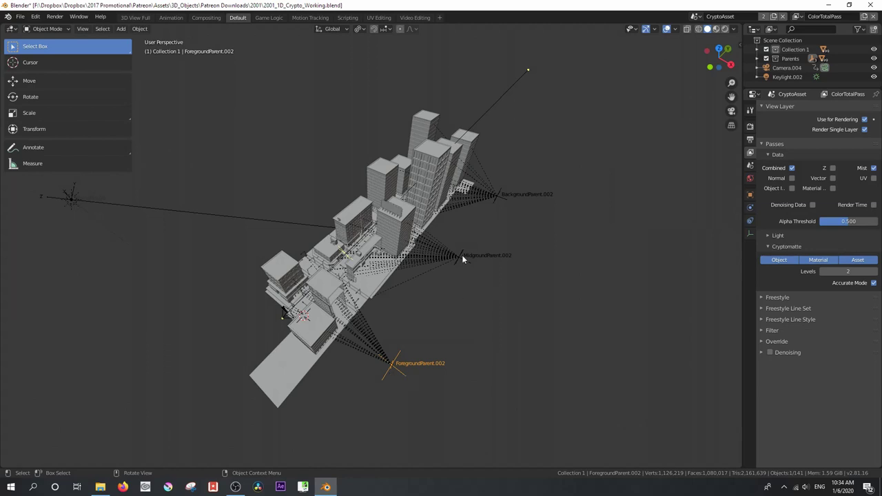
{"action": "left_click", "coordinate": [499, 197]}
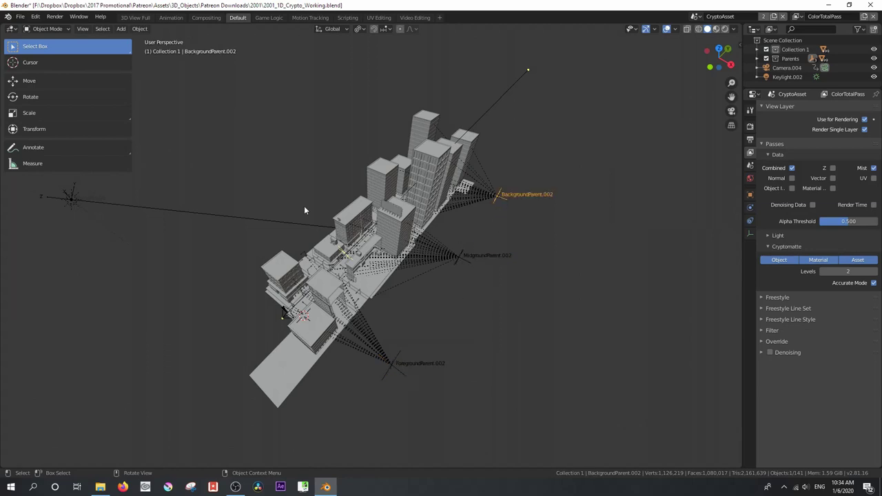
{"action": "key", "text": "KP_7"}
Step: Try moving the foreground, midground and background parent empties one after another in the top view, cancelling each move
{"action": "left_click", "coordinate": [448, 330]}
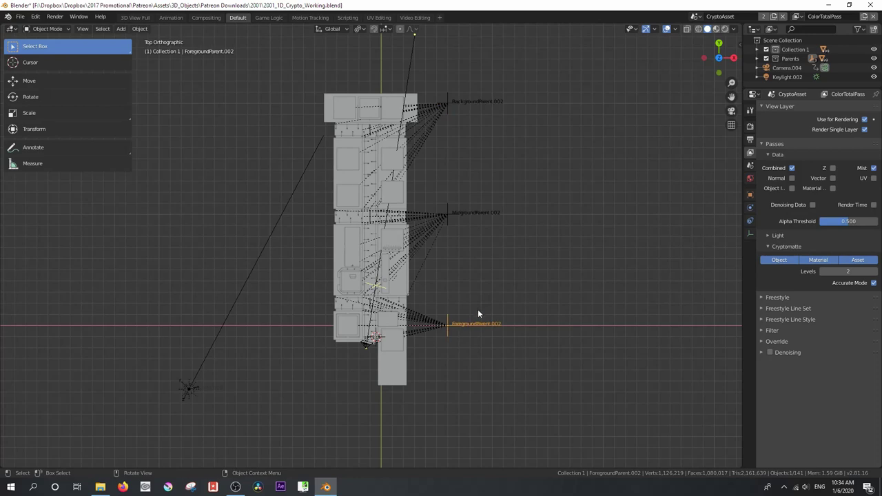
{"action": "key", "text": "g"}
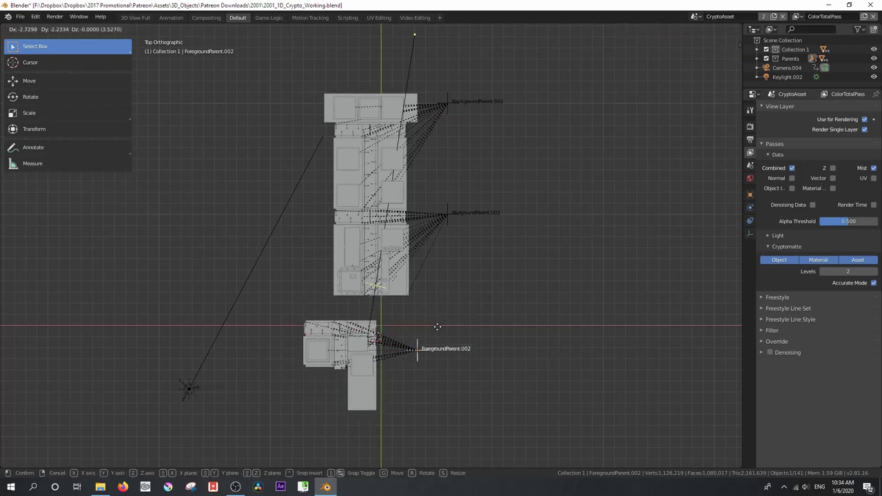
{"action": "right_click", "coordinate": [442, 317]}
{"action": "left_click", "coordinate": [458, 216]}
{"action": "key", "text": "g"}
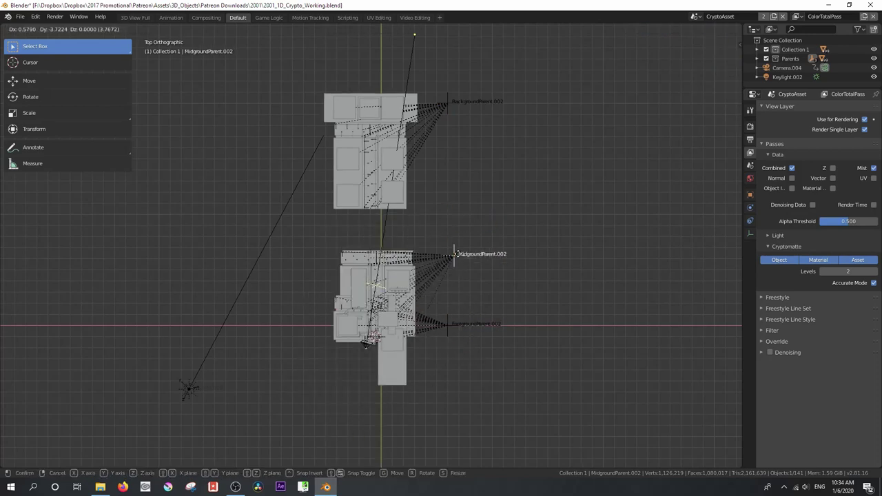
{"action": "key", "text": "Escape"}
{"action": "left_click", "coordinate": [453, 101]}
{"action": "key", "text": "g"}
{"action": "key", "text": "Escape"}
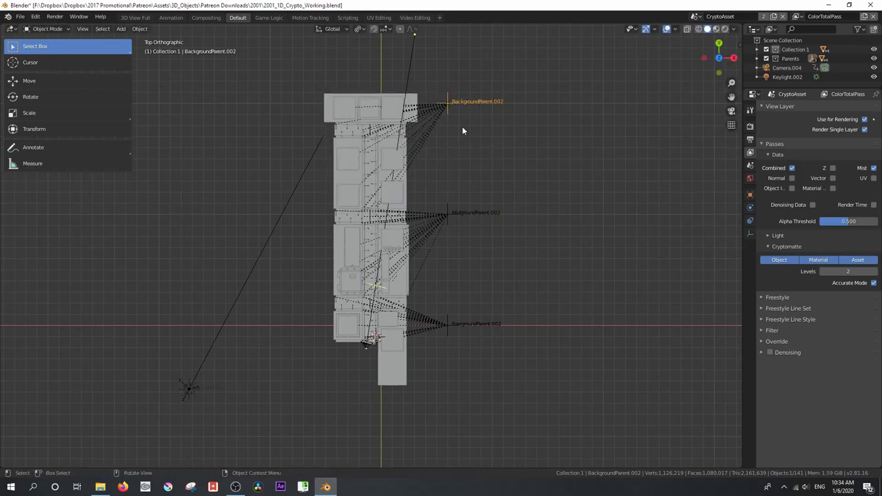
Step: Switch the editor back to the Compositor
{"action": "left_click", "coordinate": [12, 28]}
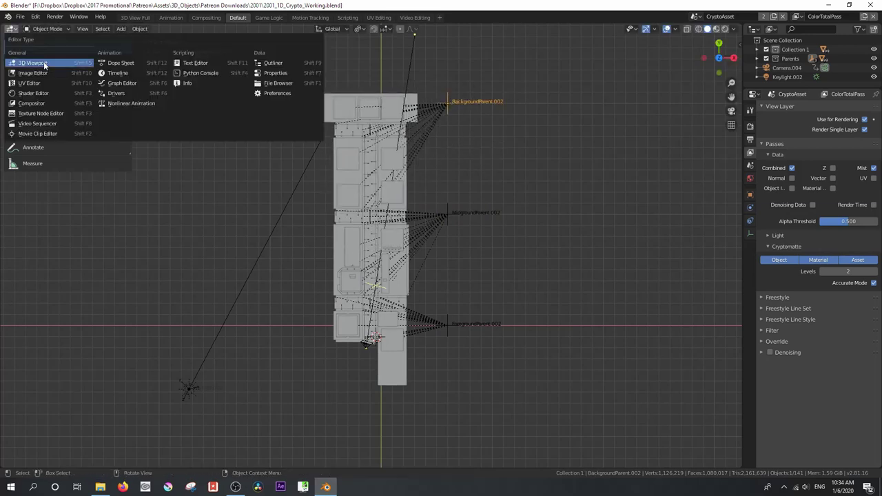
{"action": "left_click", "coordinate": [44, 70]}
{"action": "left_click", "coordinate": [12, 29]}
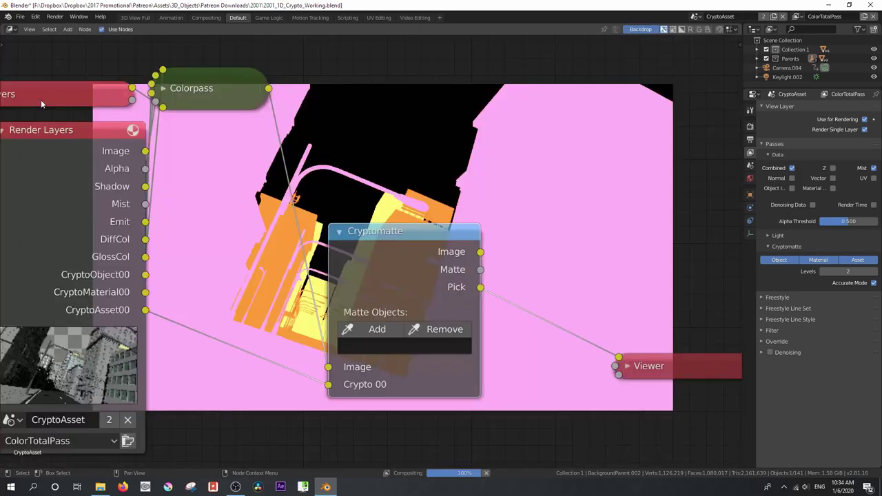
{"action": "left_click", "coordinate": [31, 97]}
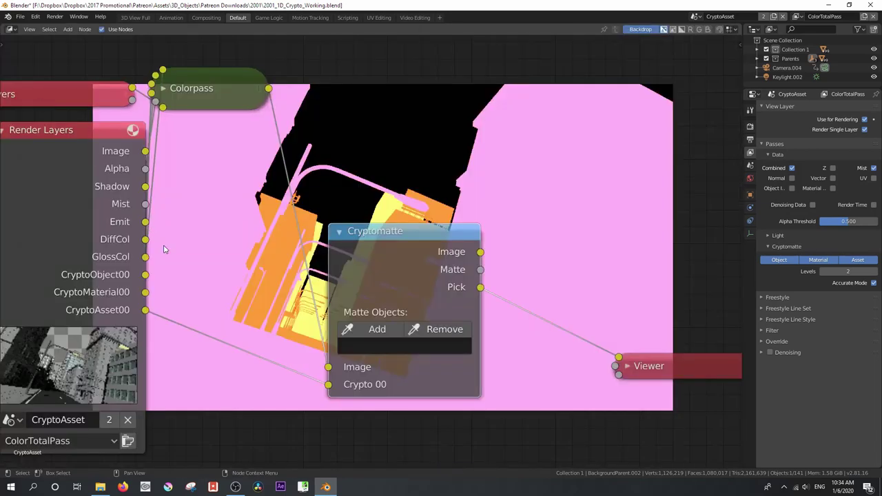
Step: Add the pink foreground area of the backdrop to the Cryptomatte node's matte objects
{"action": "middle_click_drag", "start_coordinate": [338, 154], "coordinate": [230, 313]}
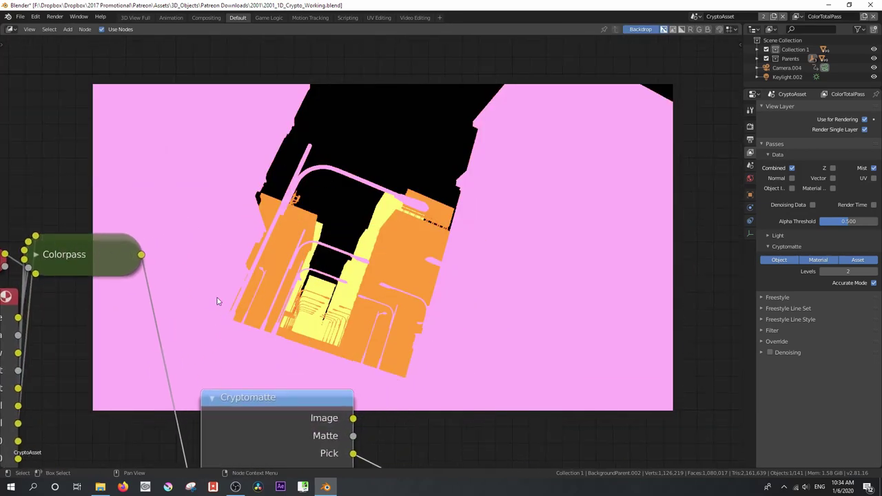
{"action": "scroll", "coordinate": [216, 309], "scroll_direction": "down", "scroll_amount": 2}
{"action": "middle_click_drag", "start_coordinate": [359, 291], "coordinate": [321, 363]}
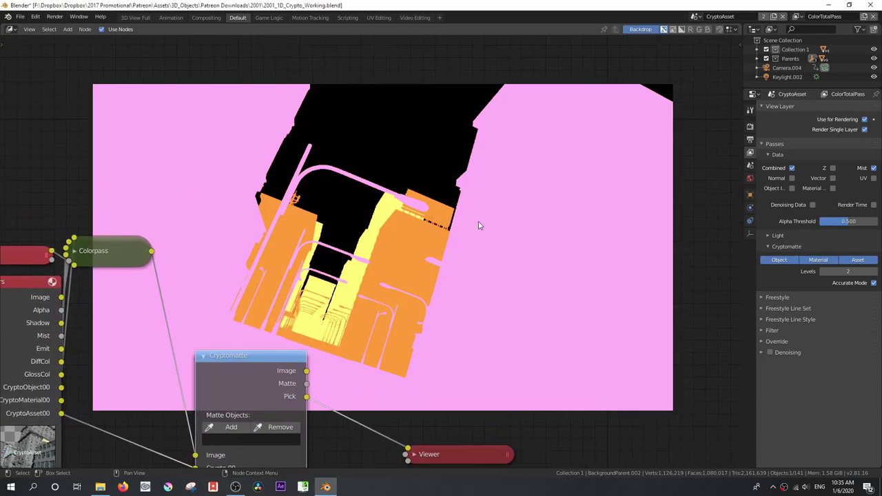
{"action": "middle_click_drag", "start_coordinate": [358, 300], "coordinate": [368, 224]}
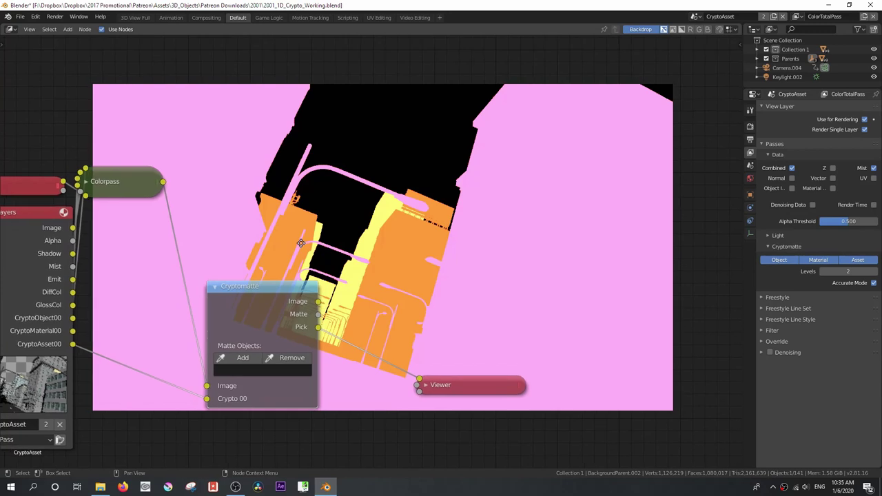
{"action": "left_click", "coordinate": [237, 351]}
{"action": "left_click", "coordinate": [233, 185]}
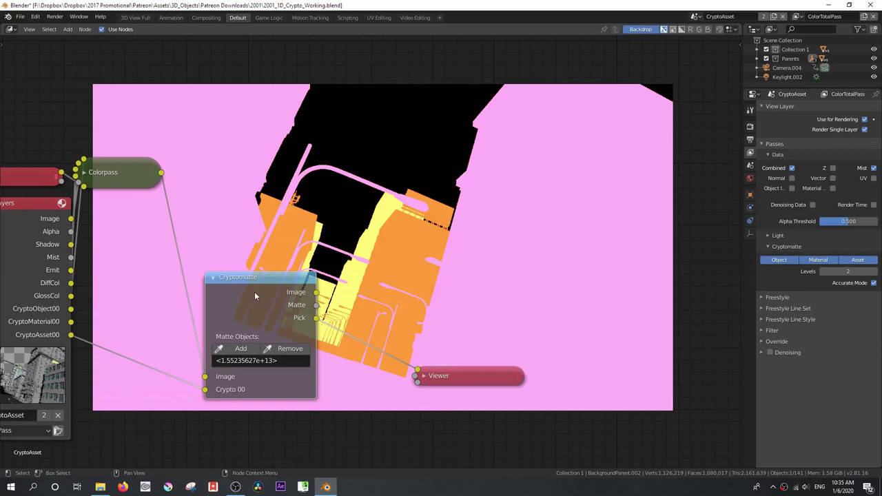
Step: Show the node properties sidebar and label the Cryptomatte node Foreground
{"action": "key", "text": "n"}
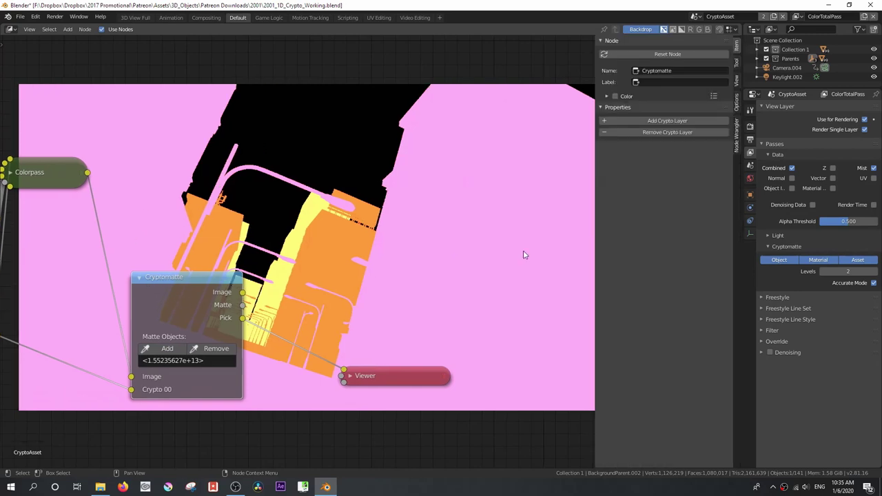
{"action": "left_click", "coordinate": [660, 82]}
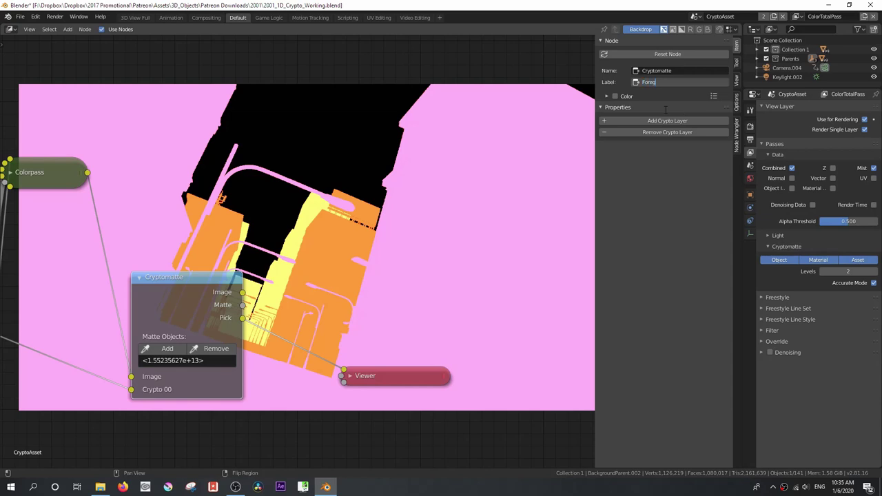
{"action": "key", "text": "Return"}
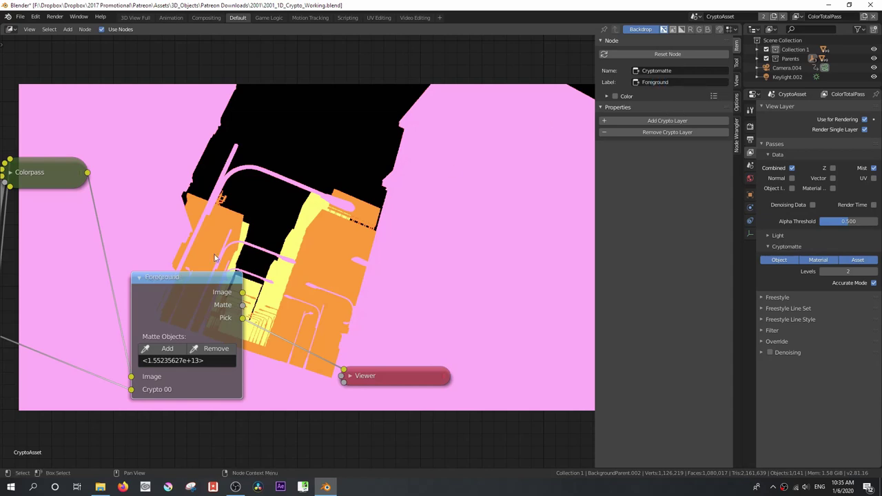
Step: Collapse and reposition the Foreground node, and duplicate it twice with the copies stacked below it
{"action": "left_click", "coordinate": [141, 278]}
{"action": "key", "text": "g"}
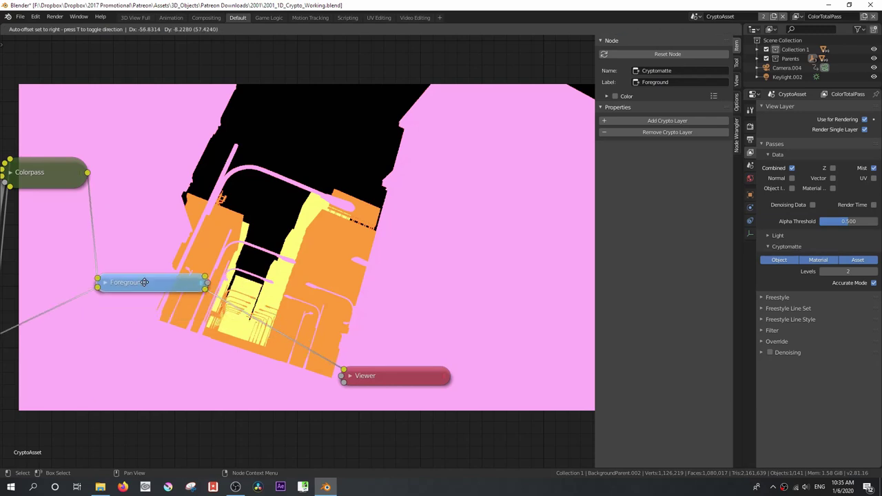
{"action": "left_click", "coordinate": [175, 295]}
{"action": "middle_click_drag", "start_coordinate": [155, 283], "coordinate": [235, 245]}
{"action": "key", "text": "shift+d"}
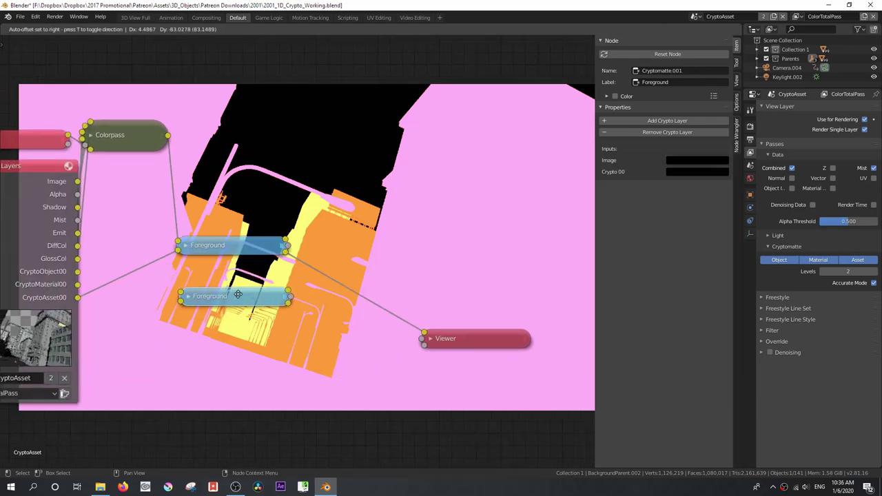
{"action": "left_click", "coordinate": [234, 286]}
{"action": "key", "text": "shift+d"}
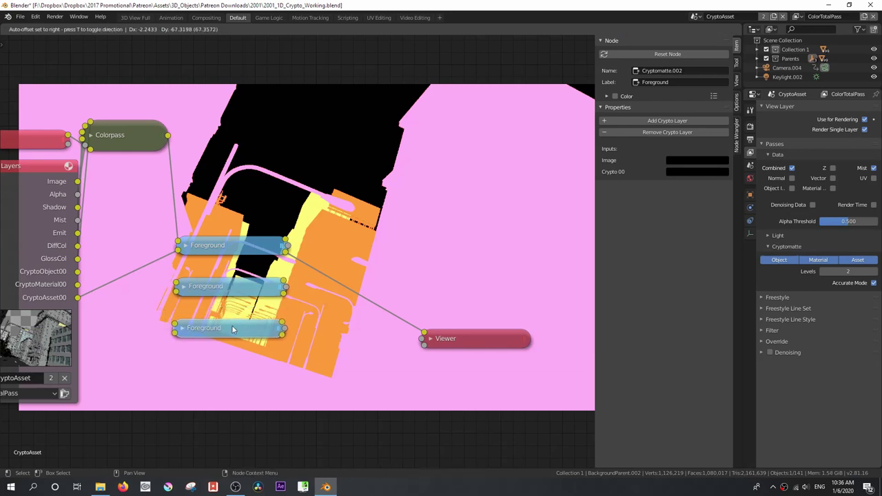
{"action": "left_click", "coordinate": [232, 329]}
Step: Link CryptoAsset00 to the middle Foreground node's Crypto 00 input and shift all three Foreground nodes further from the Render Layers node
{"action": "left_click_drag", "start_coordinate": [77, 299], "coordinate": [179, 292]}
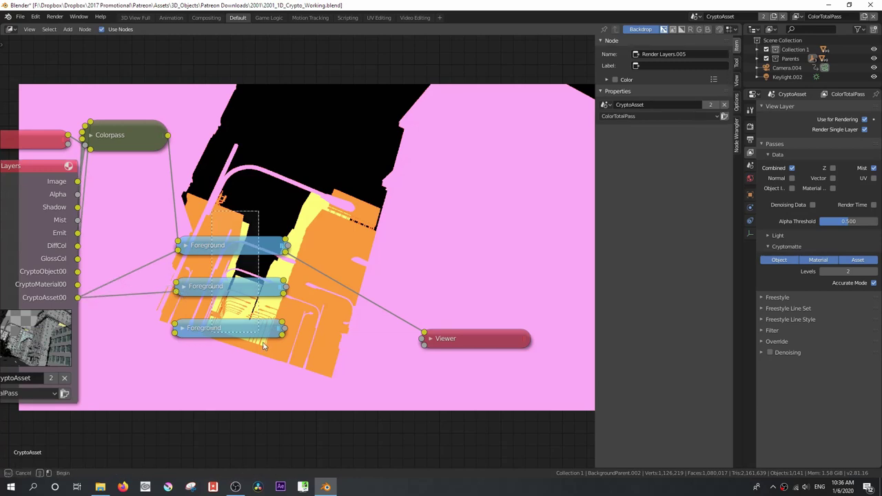
{"action": "left_click_drag", "start_coordinate": [243, 292], "coordinate": [295, 296]}
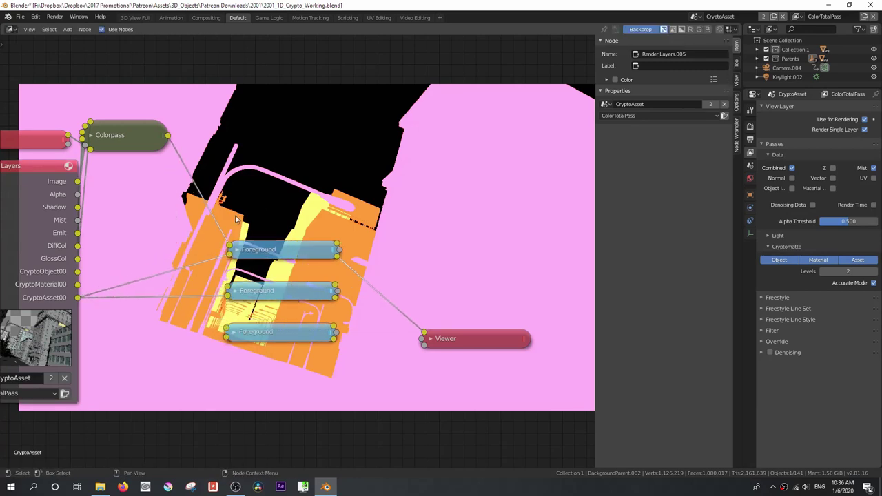
Step: Insert a Reroute on the Colorpass link, feed both Foreground copies' Image inputs from it, and align the copies under the first node
{"action": "key", "text": "shift+a"}
{"action": "mouse_move", "coordinate": [211, 213]}
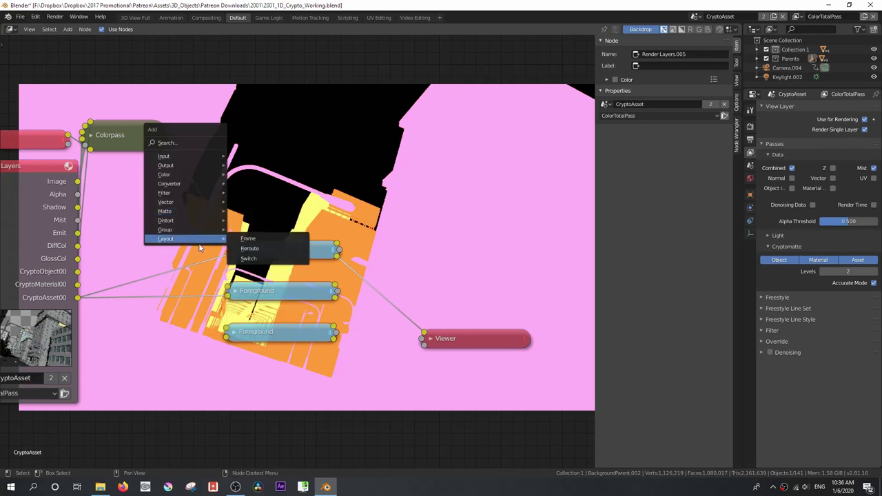
{"action": "left_click", "coordinate": [246, 250]}
{"action": "left_click", "coordinate": [206, 206]}
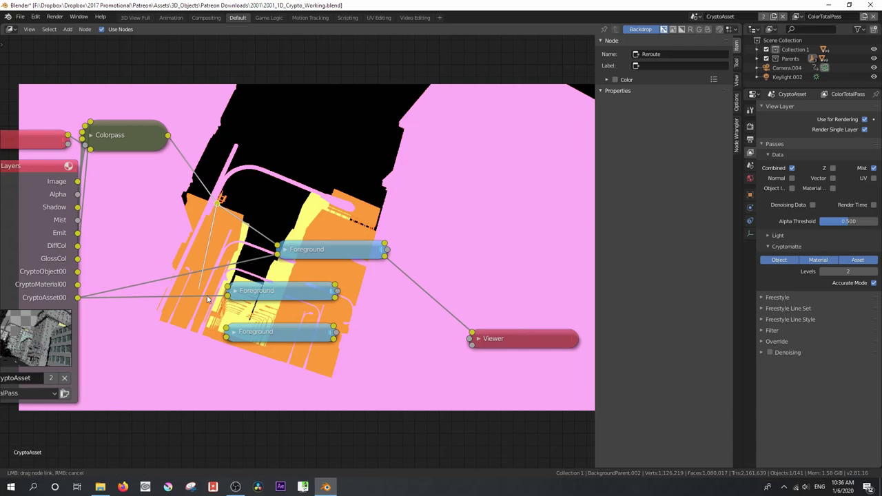
{"action": "left_click_drag", "start_coordinate": [259, 290], "coordinate": [313, 283]}
{"action": "left_click_drag", "start_coordinate": [264, 331], "coordinate": [312, 326]}
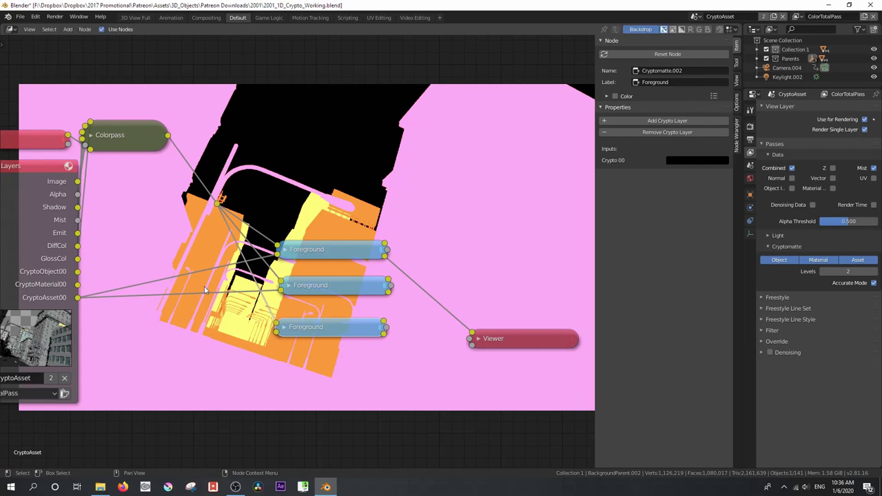
Step: Insert a Reroute on the CryptoAsset00 link and connect it to the Crypto 00 inputs of both Foreground copies
{"action": "key", "text": "shift+a"}
{"action": "mouse_move", "coordinate": [193, 271]}
{"action": "left_click", "coordinate": [231, 281]}
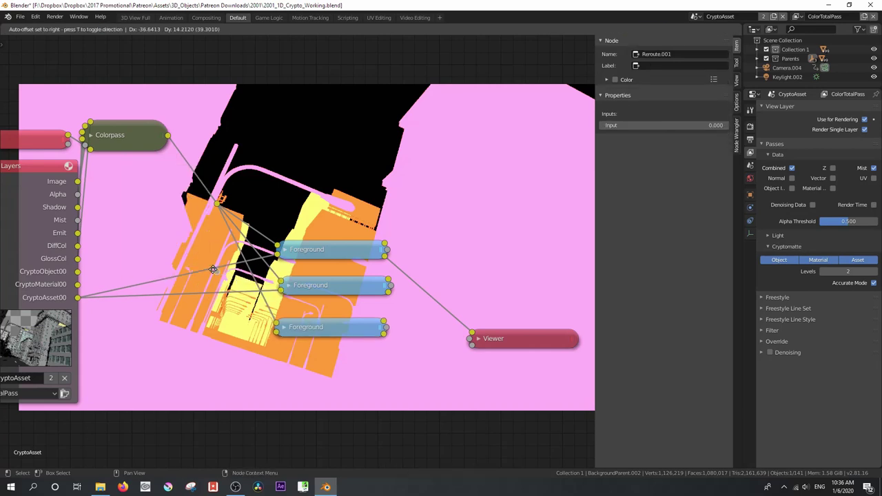
{"action": "left_click", "coordinate": [210, 270]}
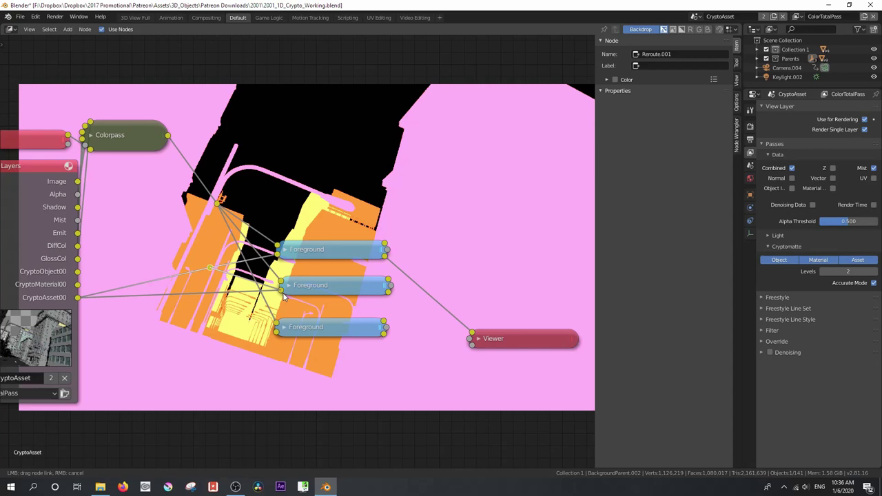
{"action": "left_click_drag", "start_coordinate": [210, 268], "coordinate": [277, 332]}
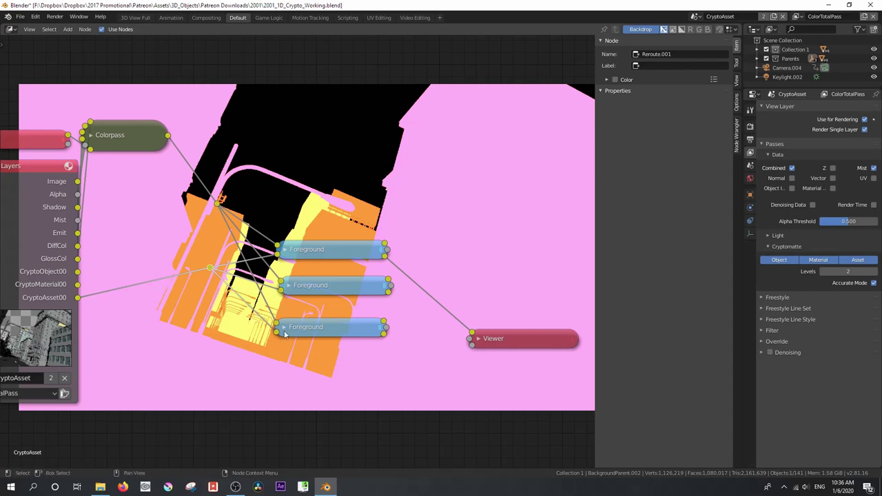
Step: Expand the middle Foreground Cryptomatte node and label it Midground
{"action": "middle_click_drag", "start_coordinate": [368, 267], "coordinate": [313, 277]}
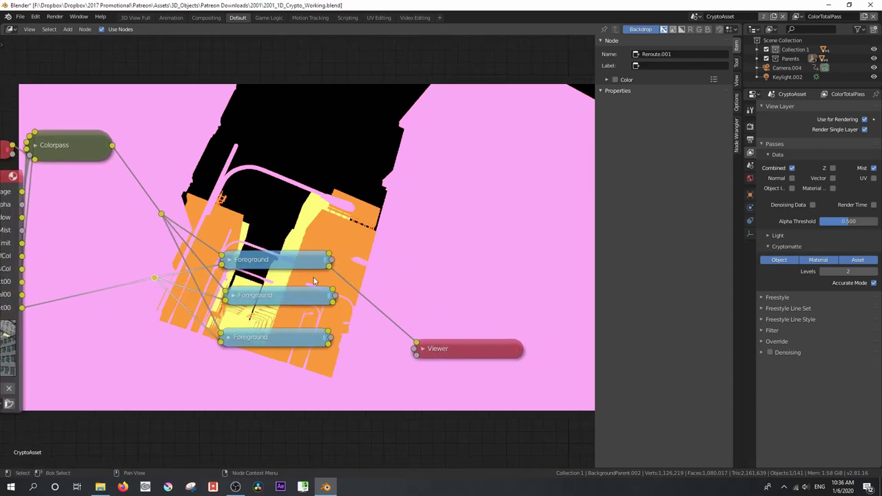
{"action": "left_click", "coordinate": [233, 298]}
{"action": "left_click", "coordinate": [674, 82]}
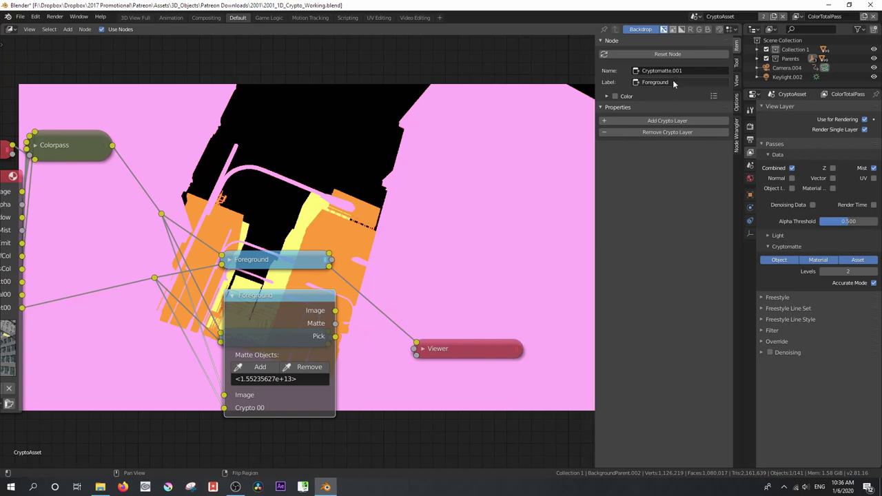
{"action": "type", "text": "Midgro"}
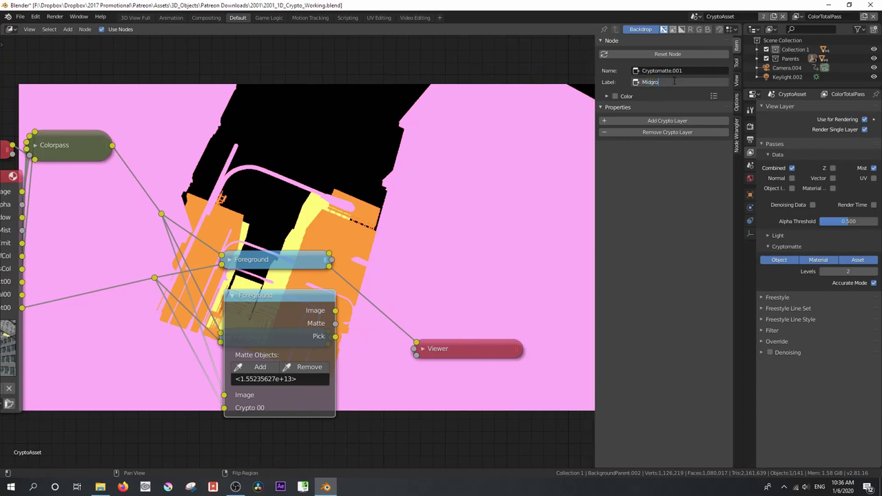
{"action": "type", "text": "und"}
{"action": "key", "text": "Return"}
Step: Replace the Midground node's matte ID with the orange mid-distance buildings picked from the backdrop, and collapse the node
{"action": "left_click", "coordinate": [302, 379]}
{"action": "key", "text": "BackSpace"}
{"action": "key", "text": "Return"}
{"action": "left_click", "coordinate": [256, 366]}
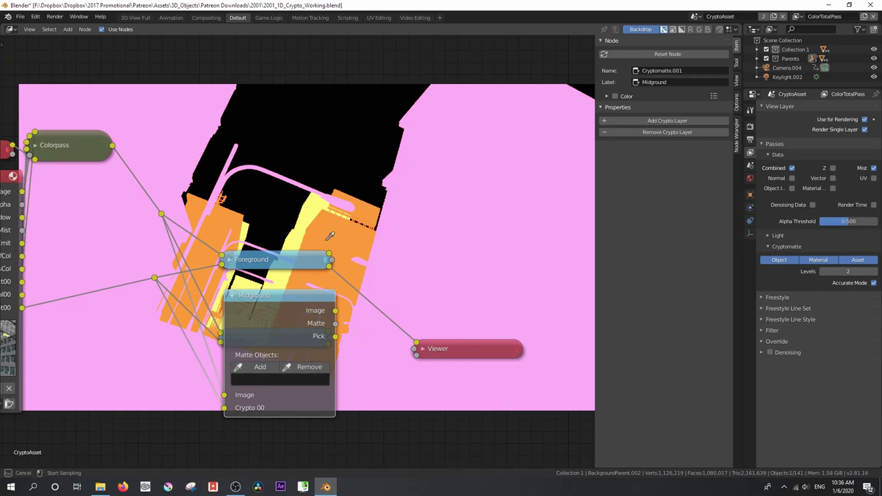
{"action": "left_click", "coordinate": [331, 231]}
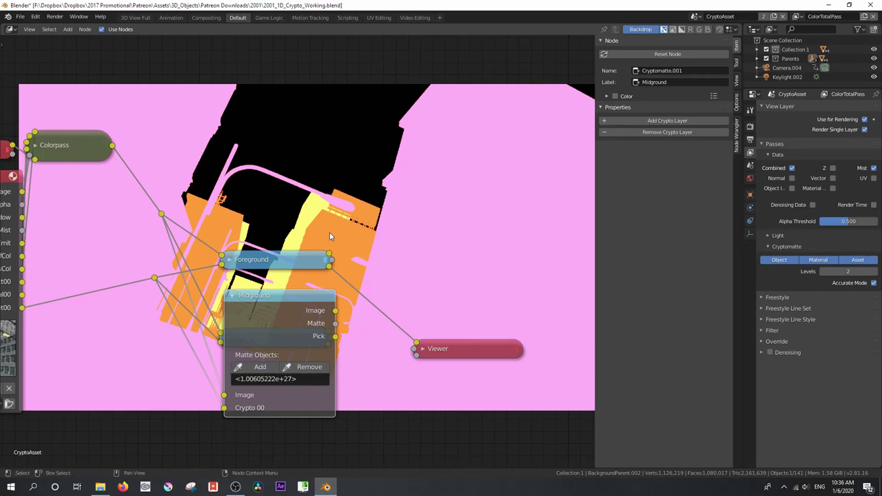
{"action": "left_click", "coordinate": [231, 295]}
Step: Label the lowest Foreground Cryptomatte copy Background
{"action": "left_click", "coordinate": [258, 338]}
{"action": "left_click", "coordinate": [645, 82]}
{"action": "type", "text": "Back"}
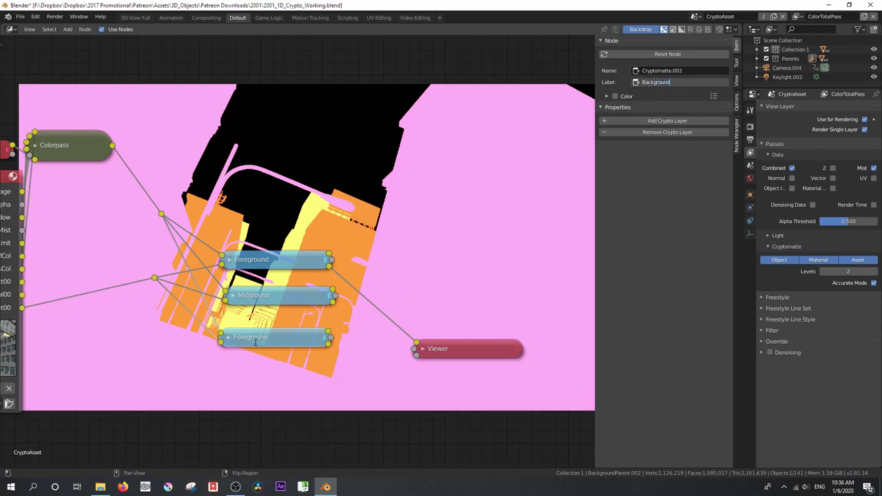
{"action": "type", "text": "ground"}
{"action": "key", "text": "Return"}
Step: Replace the Background node's matte ID with the yellow distant buildings, and check the Midground and Background mattes in the Viewer
{"action": "left_click", "coordinate": [228, 338]}
{"action": "left_click", "coordinate": [278, 421]}
{"action": "key", "text": "ctrl+a"}
{"action": "key", "text": "BackSpace"}
{"action": "key", "text": "Return"}
{"action": "left_click", "coordinate": [255, 409]}
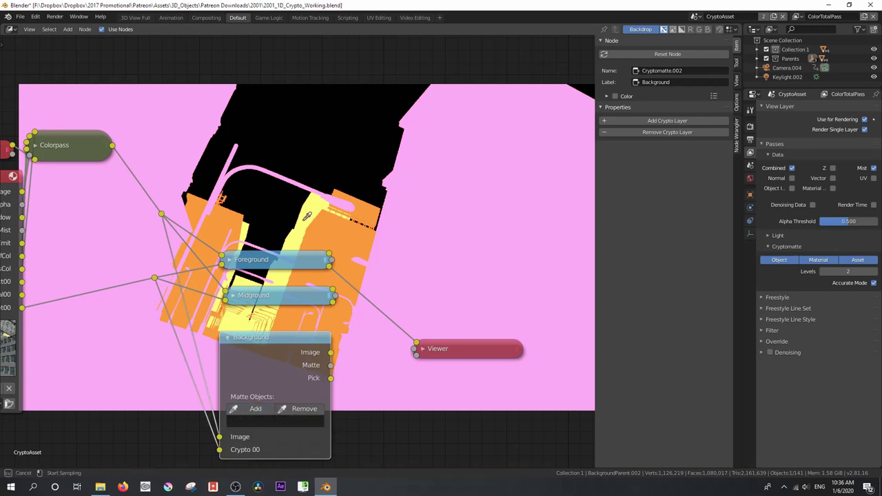
{"action": "left_click", "coordinate": [304, 219]}
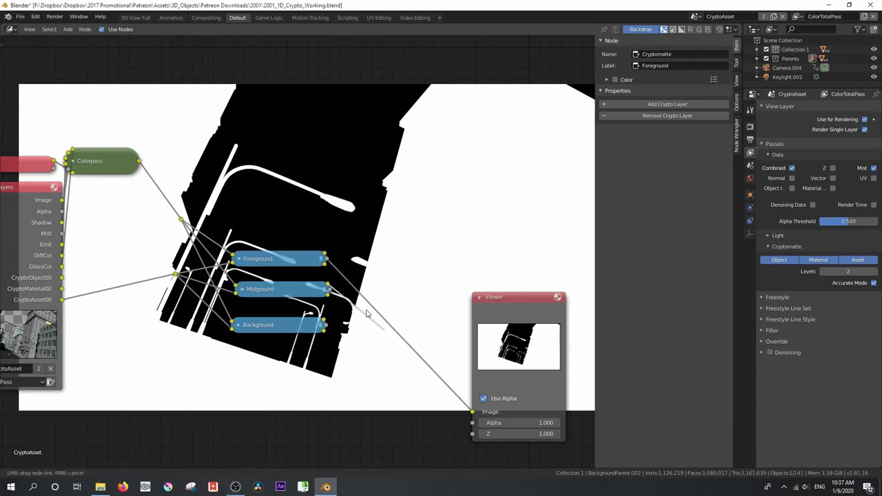
{"action": "left_click_drag", "start_coordinate": [330, 292], "coordinate": [473, 412]}
{"action": "left_click_drag", "start_coordinate": [326, 326], "coordinate": [473, 412]}
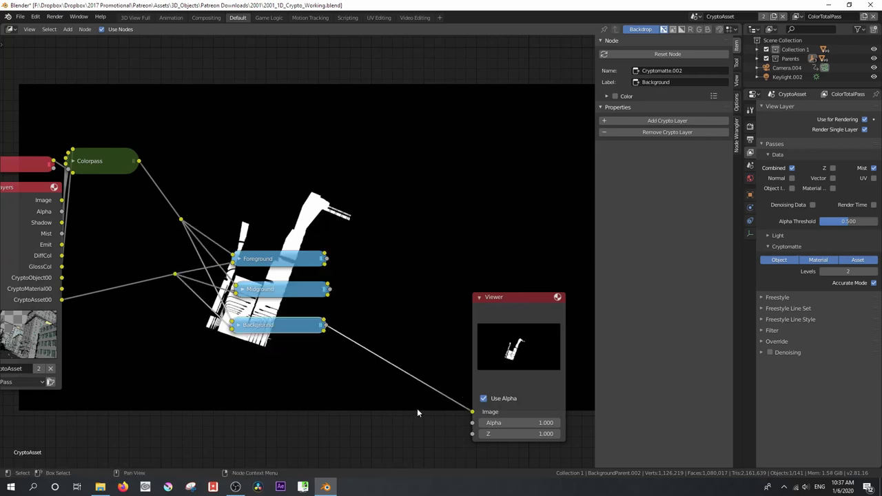
Step: Add a Mix node between the Cryptomatte nodes and the Viewer, and set its second Image colour to light blue
{"action": "key", "text": "shift+a"}
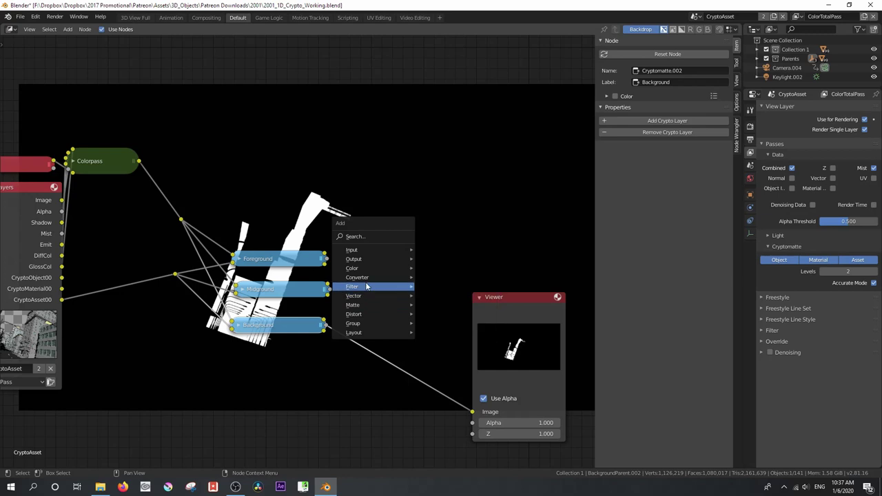
{"action": "mouse_move", "coordinate": [362, 276]}
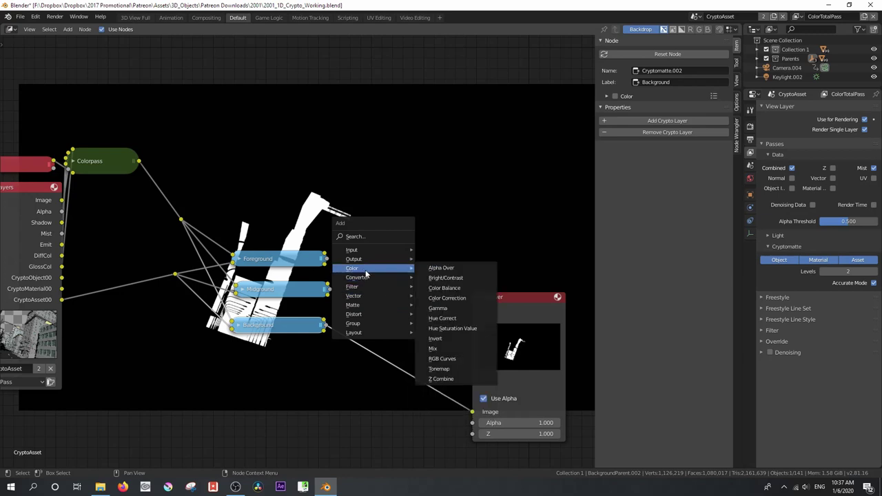
{"action": "left_click", "coordinate": [455, 350]}
{"action": "left_click", "coordinate": [373, 206]}
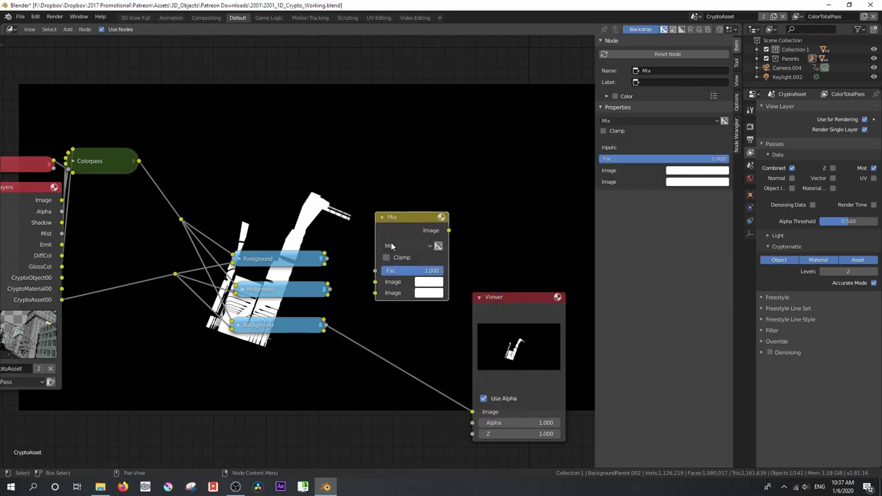
{"action": "left_click", "coordinate": [428, 293]}
{"action": "left_click", "coordinate": [472, 161]}
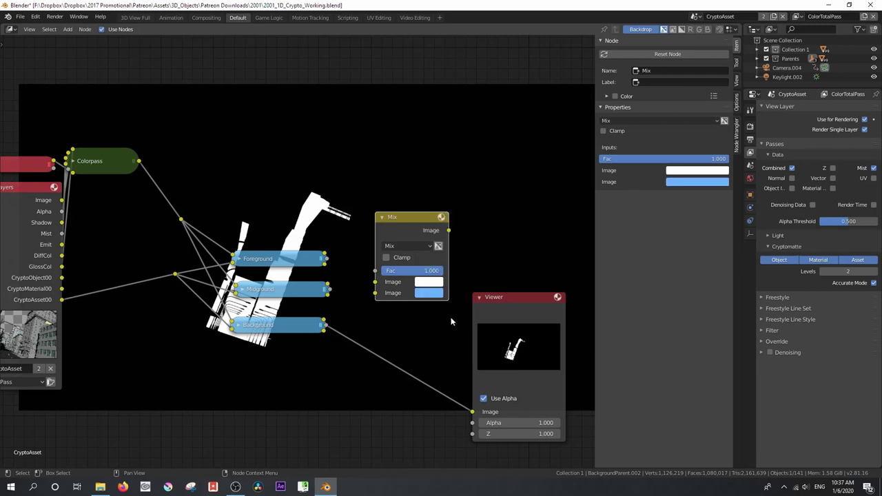
Step: Link Colorpass to the Mix node's first Image input and its output to the Viewer, using the Overlay blend mode
{"action": "left_click_drag", "start_coordinate": [510, 298], "coordinate": [530, 251]}
{"action": "left_click_drag", "start_coordinate": [139, 161], "coordinate": [375, 282]}
{"action": "left_click_drag", "start_coordinate": [449, 230], "coordinate": [480, 370]}
{"action": "left_click", "coordinate": [432, 246]}
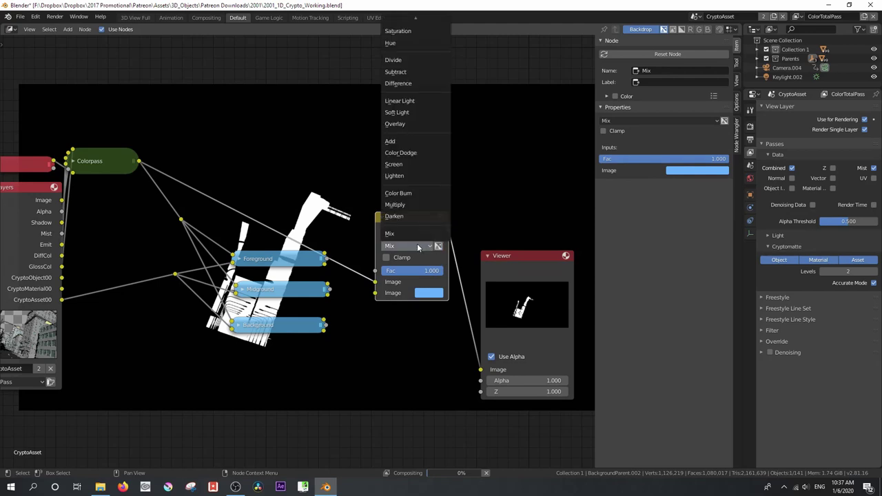
{"action": "left_click", "coordinate": [404, 124]}
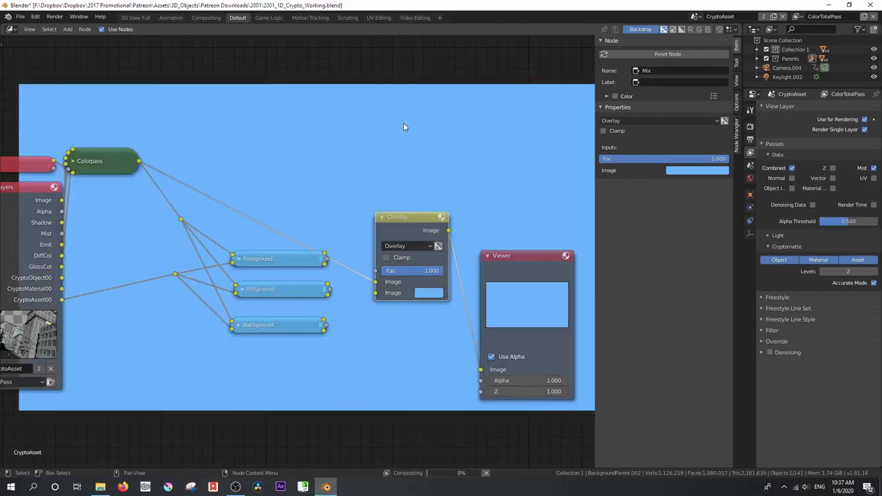
Step: Space the Cryptomatte nodes and Reroutes away from the Overlay node, and link Midground's Matte output to the Overlay's Fac
{"action": "left_click_drag", "start_coordinate": [404, 228], "coordinate": [386, 214]}
{"action": "left_click_drag", "start_coordinate": [278, 296], "coordinate": [252, 300]}
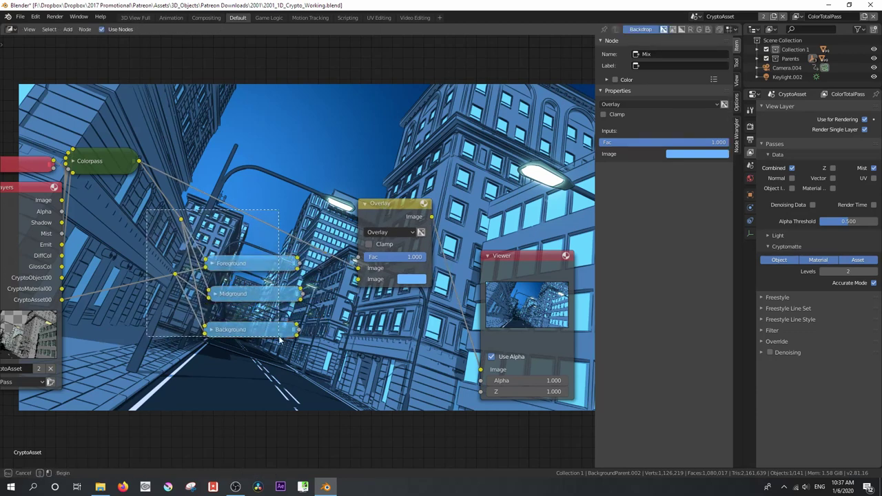
{"action": "left_click_drag", "start_coordinate": [278, 336], "coordinate": [240, 341]}
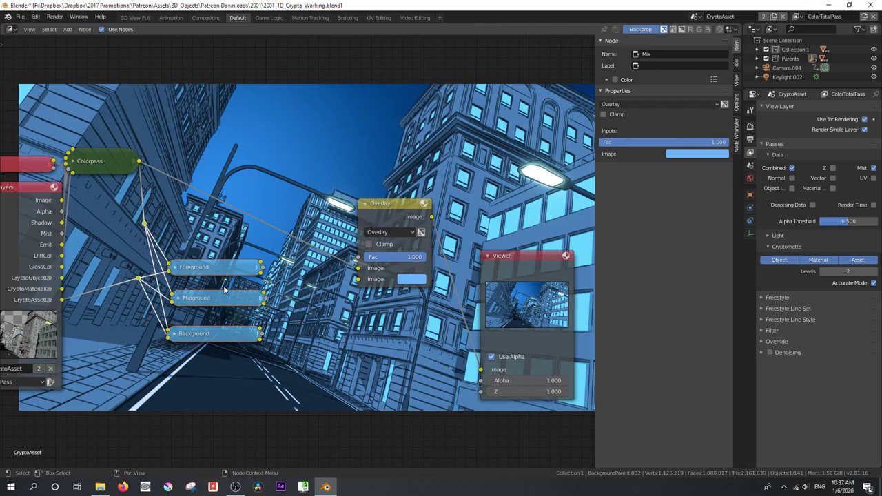
{"action": "left_click_drag", "start_coordinate": [266, 300], "coordinate": [363, 261]}
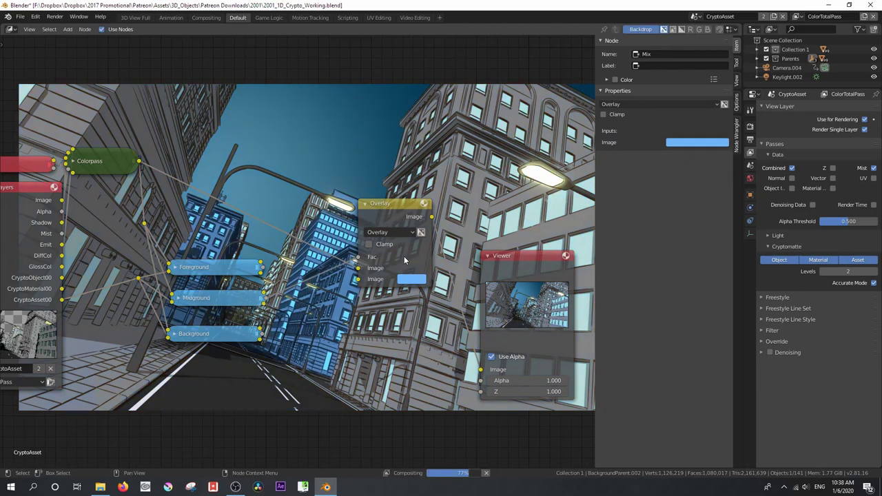
Step: Insert a duplicate Overlay node before the Viewer, driven by Background's Matte output through Fac, and give it a paler blue
{"action": "mouse_move", "coordinate": [396, 215]}
{"action": "left_mouse_down"}
{"action": "mouse_move", "coordinate": [388, 294]}
{"action": "mouse_move", "coordinate": [386, 225]}
{"action": "left_mouse_up"}
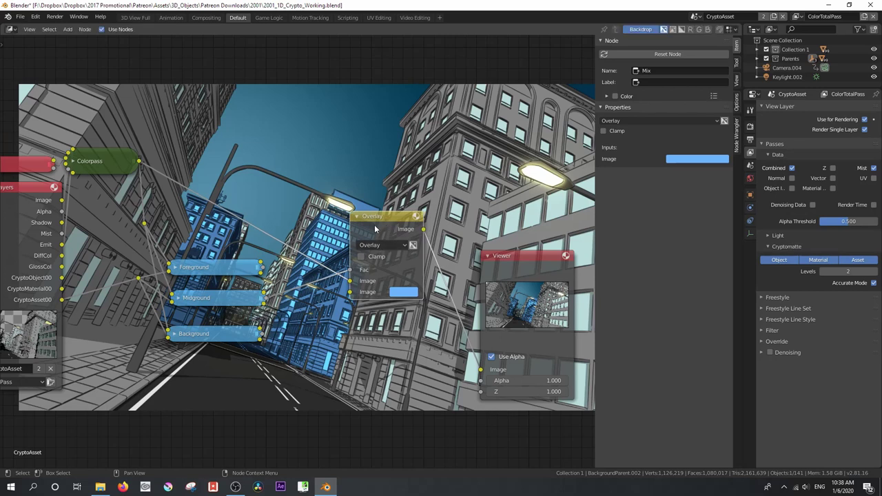
{"action": "key", "text": "shift+d"}
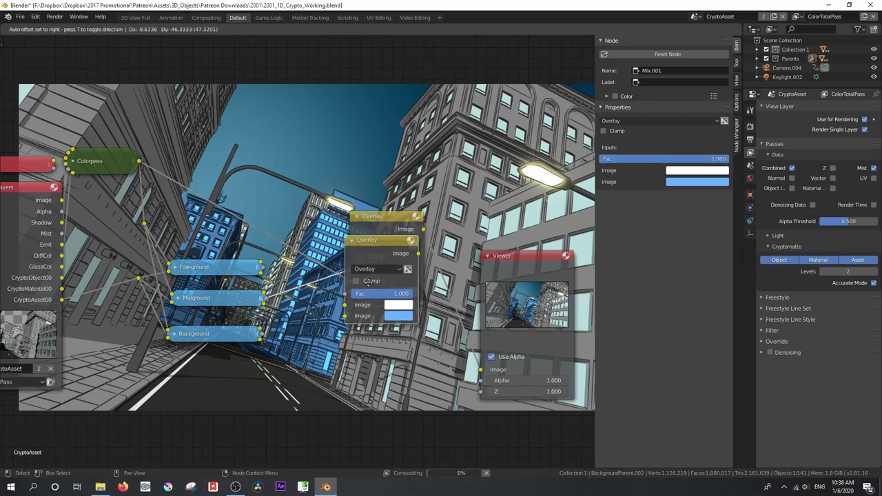
{"action": "left_click", "coordinate": [402, 337]}
{"action": "left_click_drag", "start_coordinate": [403, 338], "coordinate": [437, 263]}
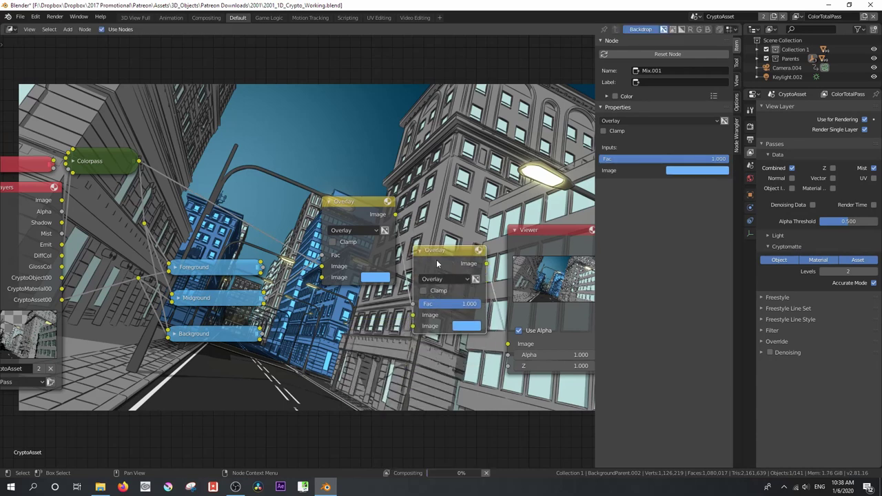
{"action": "left_click_drag", "start_coordinate": [262, 338], "coordinate": [439, 315]}
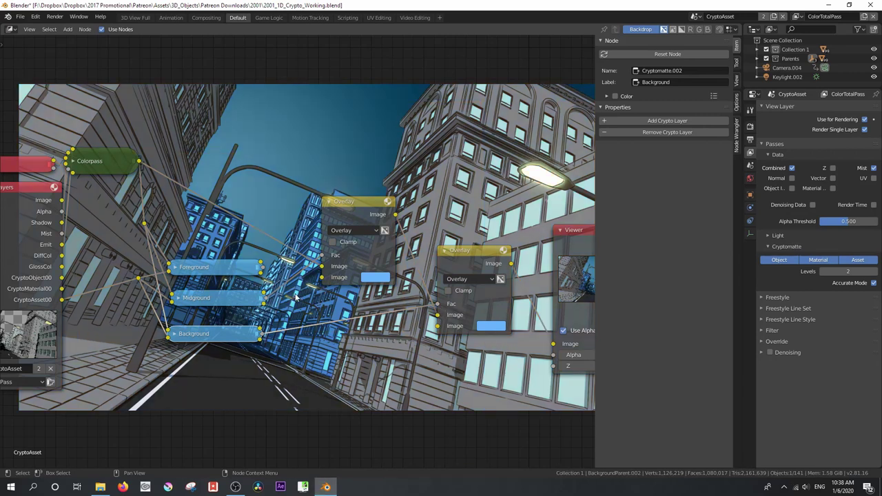
{"action": "left_click", "coordinate": [493, 328]}
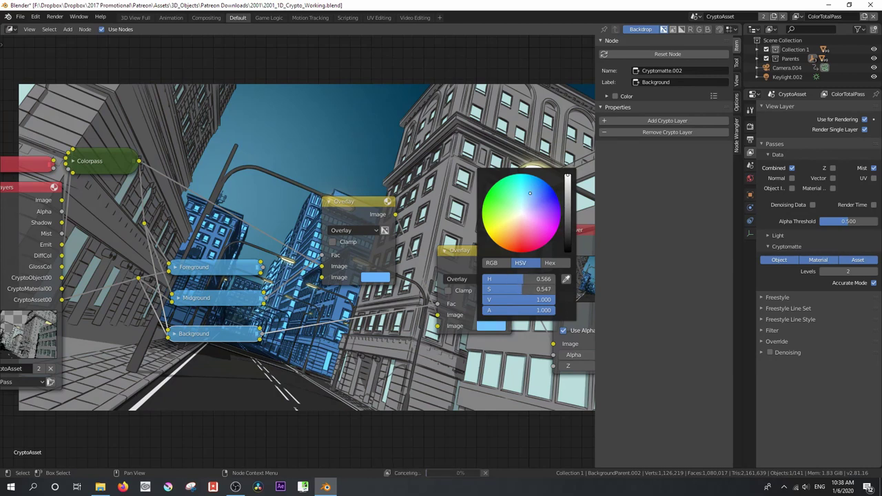
Step: Make room before the two Overlay nodes, insert an Overlay duplicate right after Colorpass, and link Foreground's Matte to its Fac
{"action": "middle_click_drag", "start_coordinate": [293, 186], "coordinate": [257, 223]}
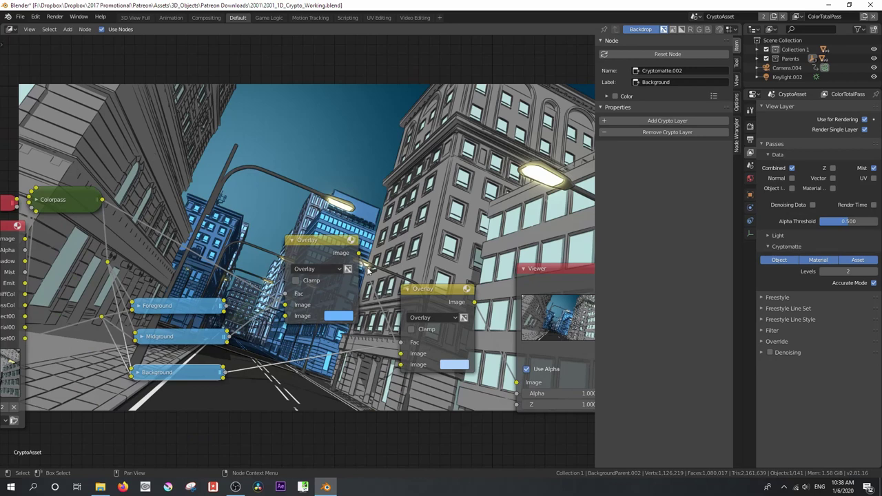
{"action": "left_click", "coordinate": [427, 289], "text": "shift"}
{"action": "left_click_drag", "start_coordinate": [333, 317], "coordinate": [419, 335]}
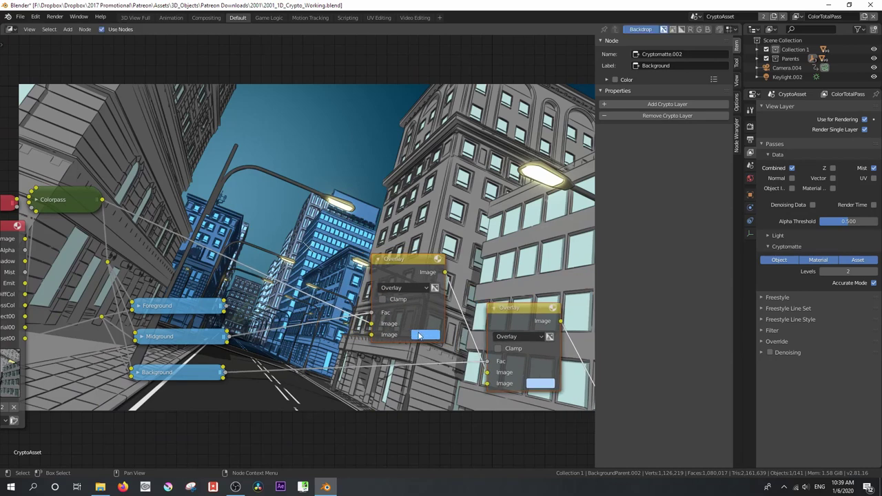
{"action": "left_click", "coordinate": [396, 274]}
{"action": "key", "text": "shift+d"}
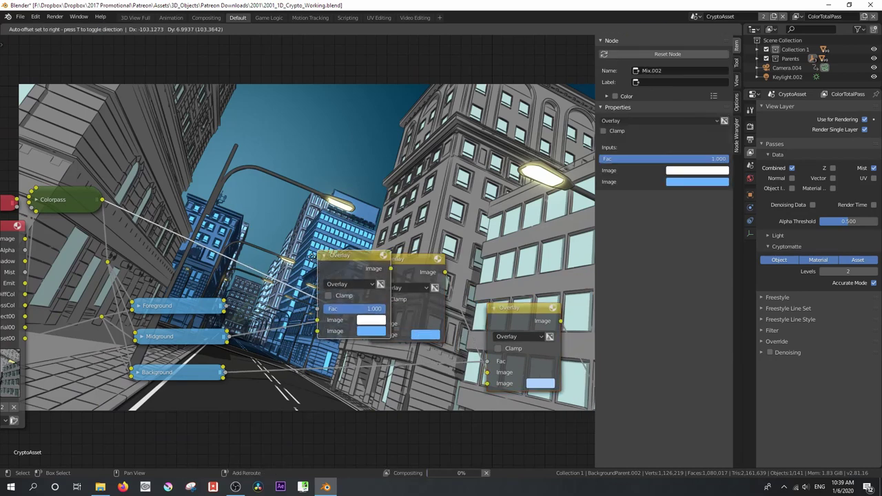
{"action": "left_click", "coordinate": [279, 232]}
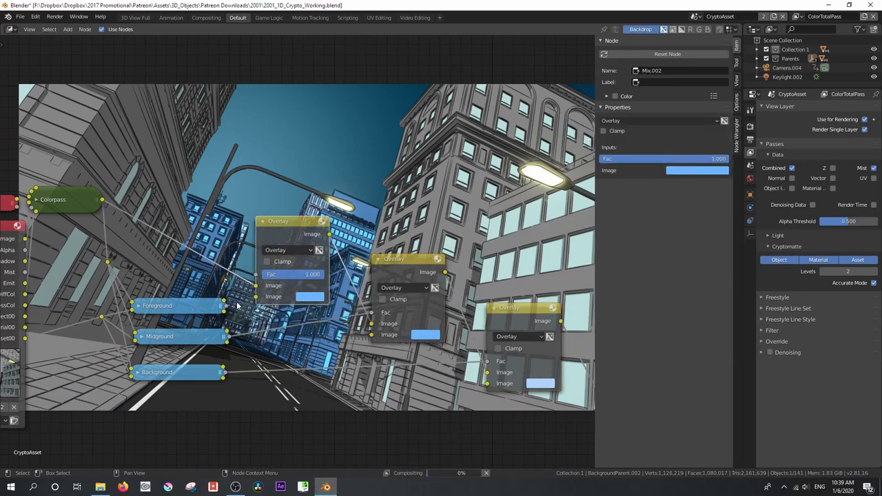
{"action": "left_click_drag", "start_coordinate": [227, 306], "coordinate": [256, 274]}
Step: Darken the foreground Overlay node's blue to an HSV value of 0.411
{"action": "left_click", "coordinate": [309, 298]}
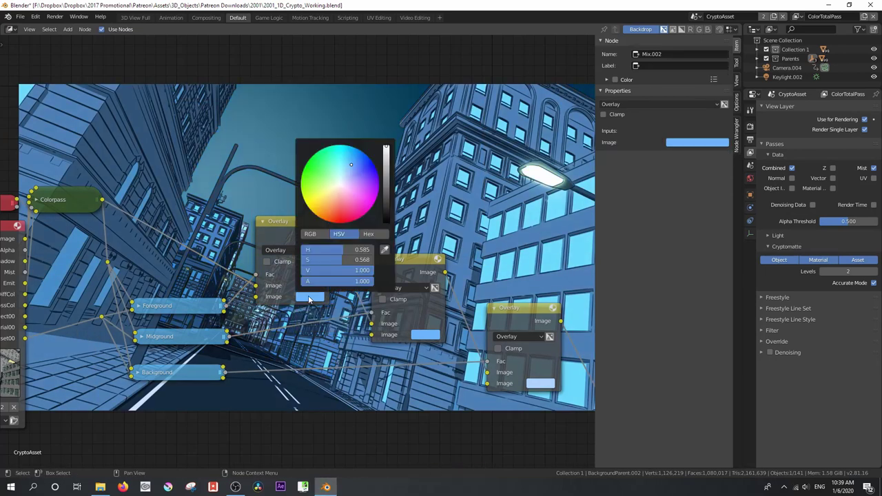
{"action": "left_click_drag", "start_coordinate": [386, 148], "coordinate": [387, 174]}
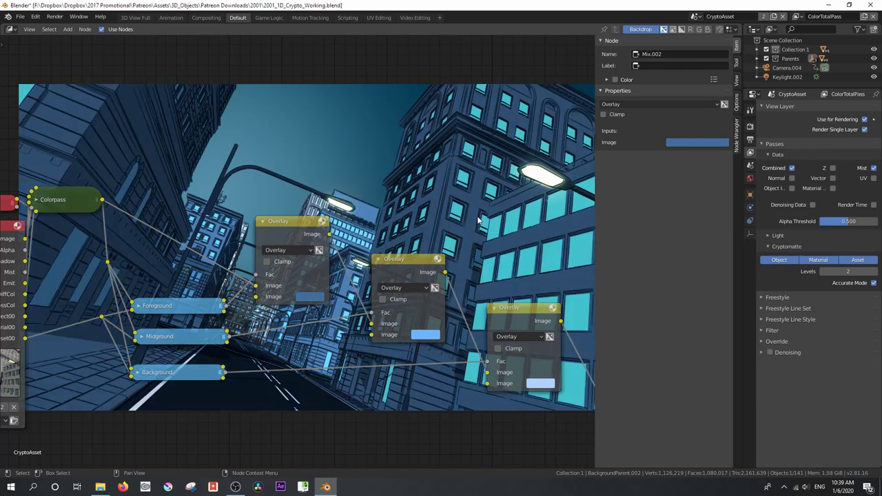
{"action": "left_click", "coordinate": [319, 295]}
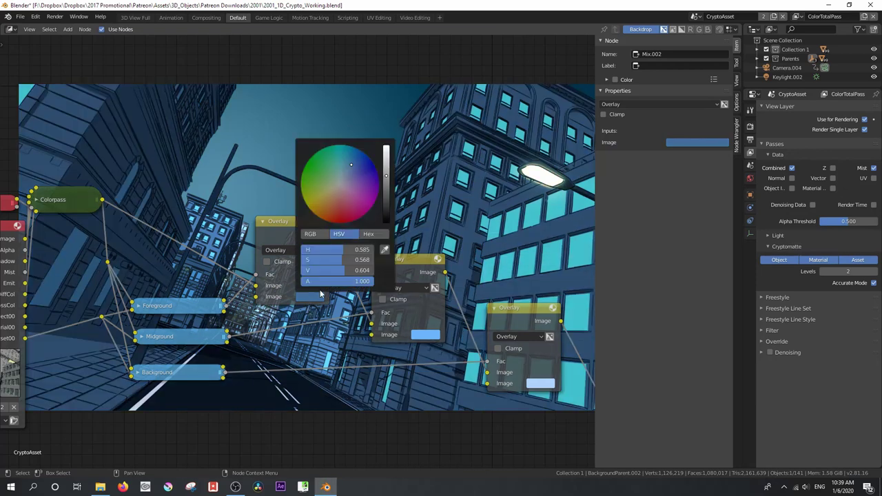
{"action": "left_click_drag", "start_coordinate": [386, 181], "coordinate": [386, 191]}
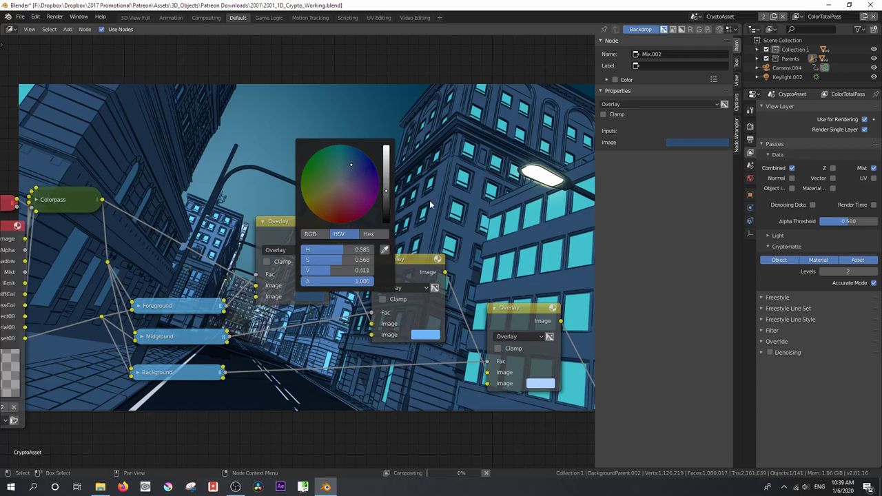
Step: Hide the sidebar and move the nodes off the backdrop to examine the tinted foreground, midground and background
{"action": "middle_click_drag", "start_coordinate": [359, 228], "coordinate": [276, 352]}
{"action": "key", "text": "n"}
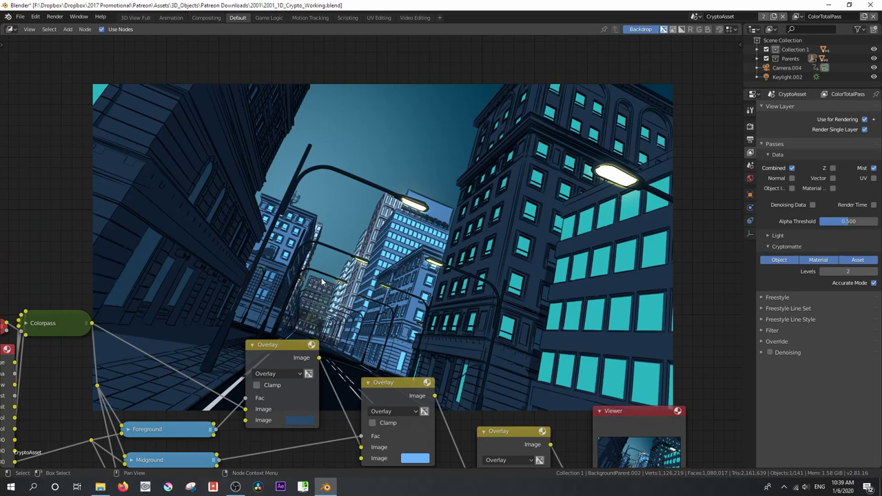
{"action": "middle_click_drag", "start_coordinate": [370, 282], "coordinate": [299, 317]}
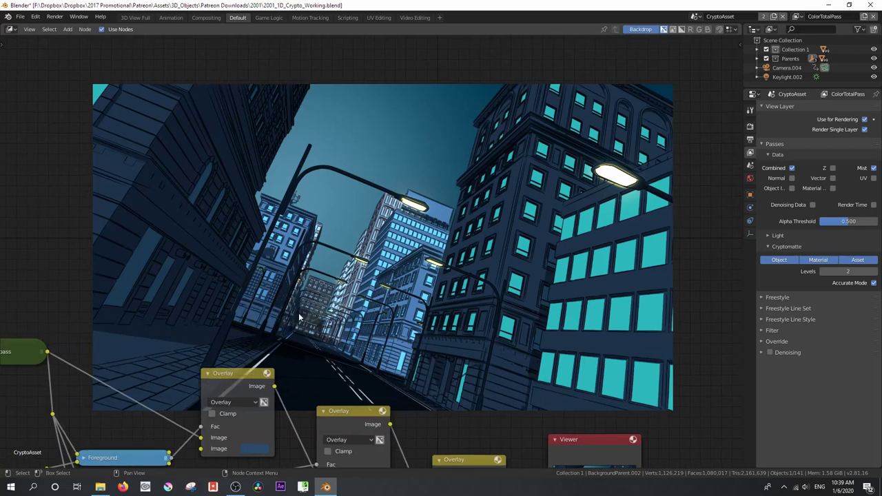